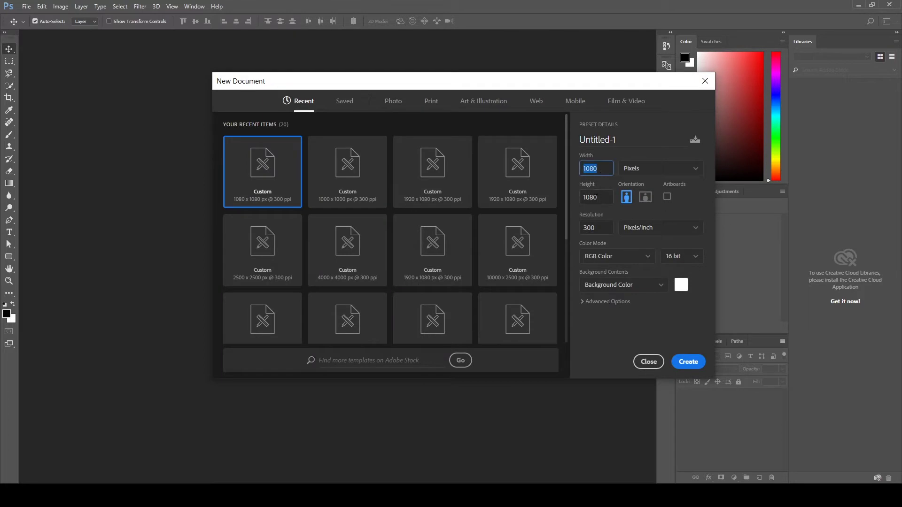
# Step: Create a 1080 x 1080 px document and add an 800 x 800 px black rounded rectangle with 100 px corner radii
pyautogui.press('Tab')
pyautogui.click(689, 362)
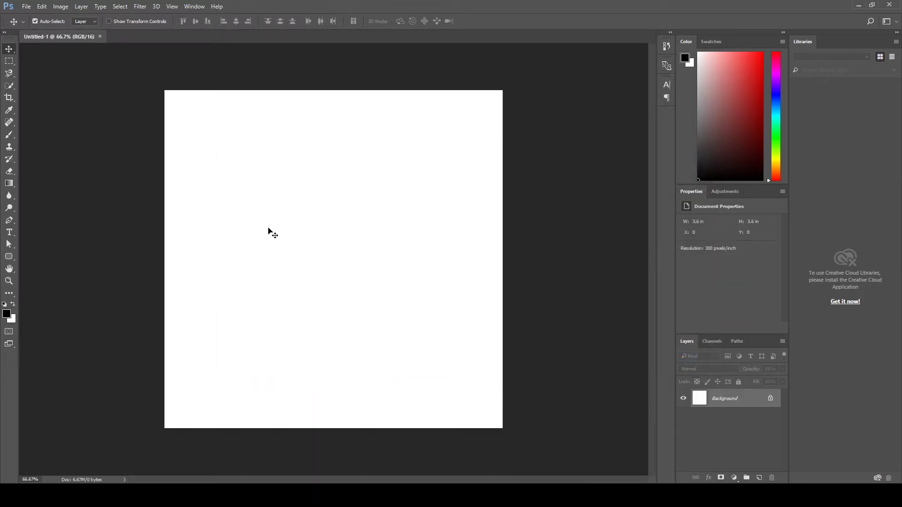
pyautogui.click(9, 258)
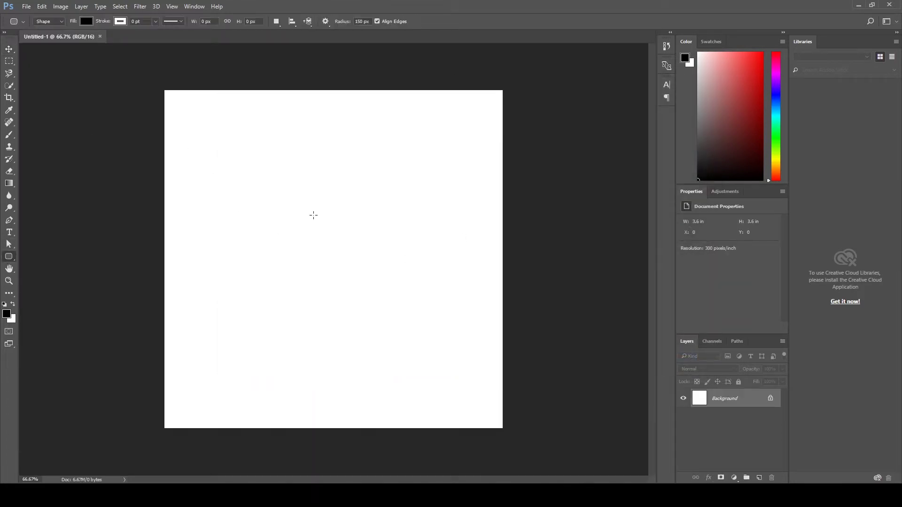
pyautogui.click(283, 206)
pyautogui.write('1')
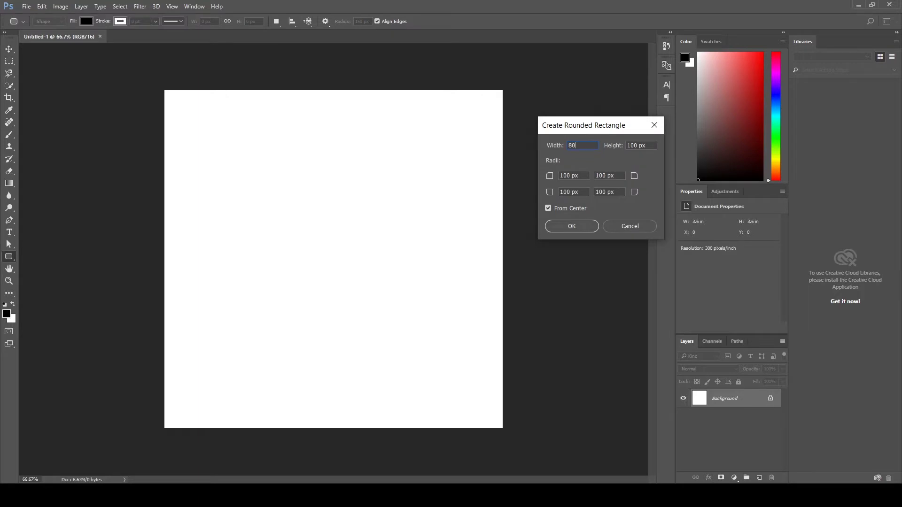
pyautogui.write('00')
pyautogui.press('Tab')
pyautogui.write('800')
pyautogui.press('Return')
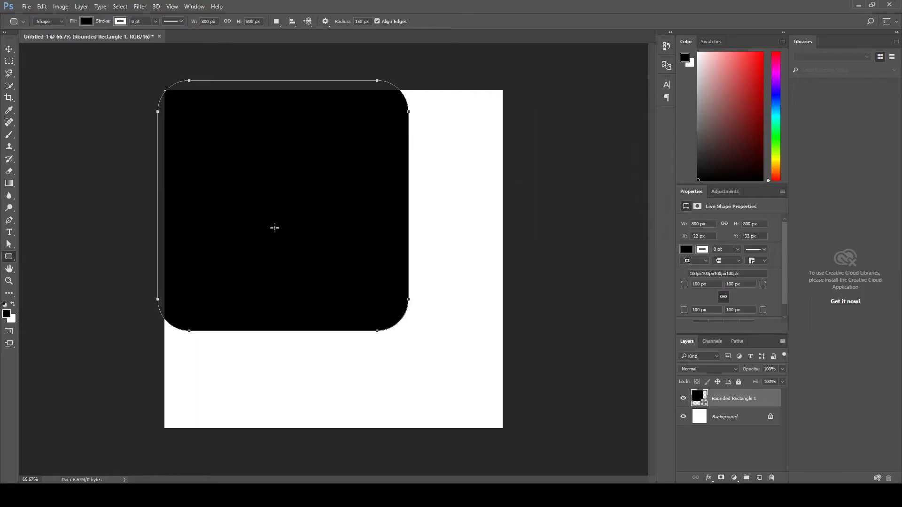
# Step: Centre the rounded rectangle on the canvas and delete the Background layer
pyautogui.press('v')
pyautogui.moveTo(287, 209); pyautogui.dragTo(337, 263)
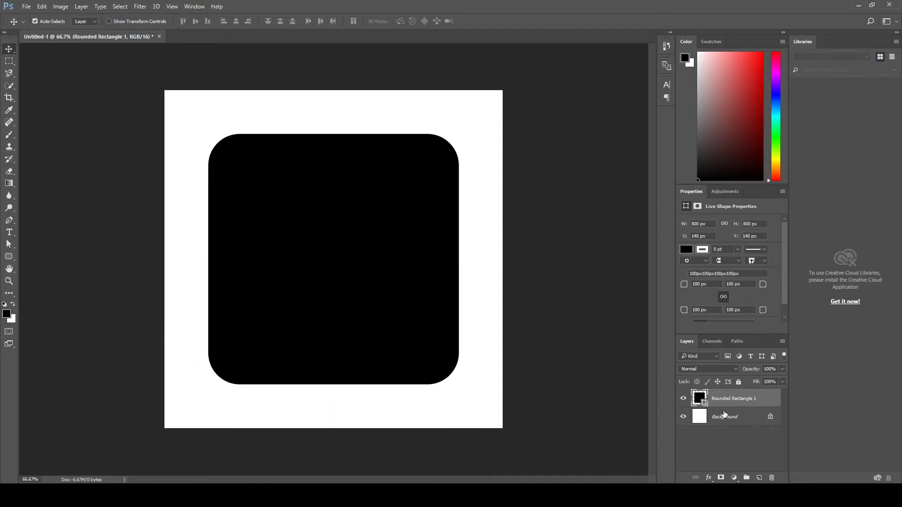
pyautogui.moveTo(724, 415); pyautogui.dragTo(771, 478)
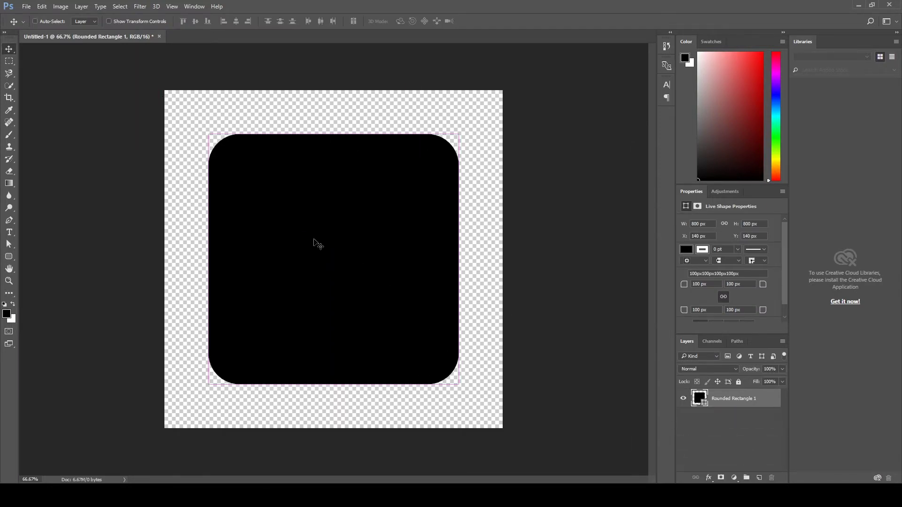
pyautogui.hotkey('ctrl', 'shift', 's')
pyautogui.click(393, 214)
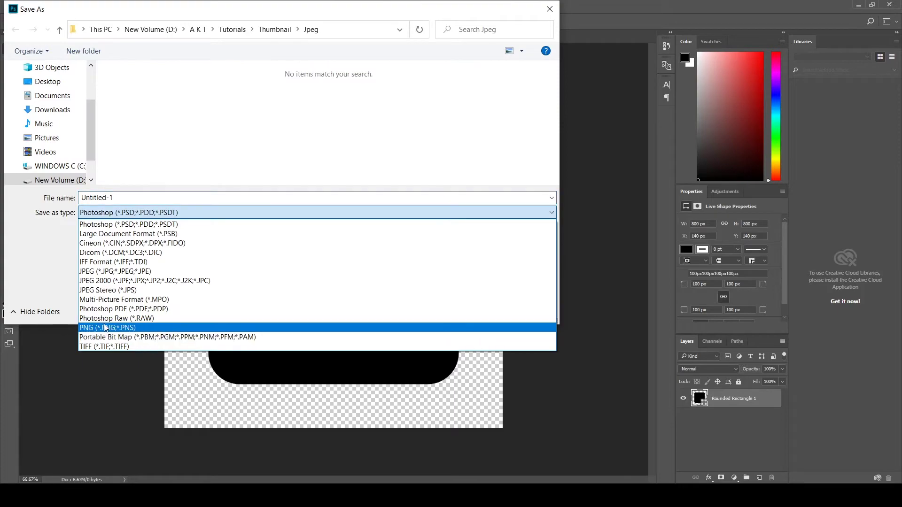
pyautogui.press('Escape')
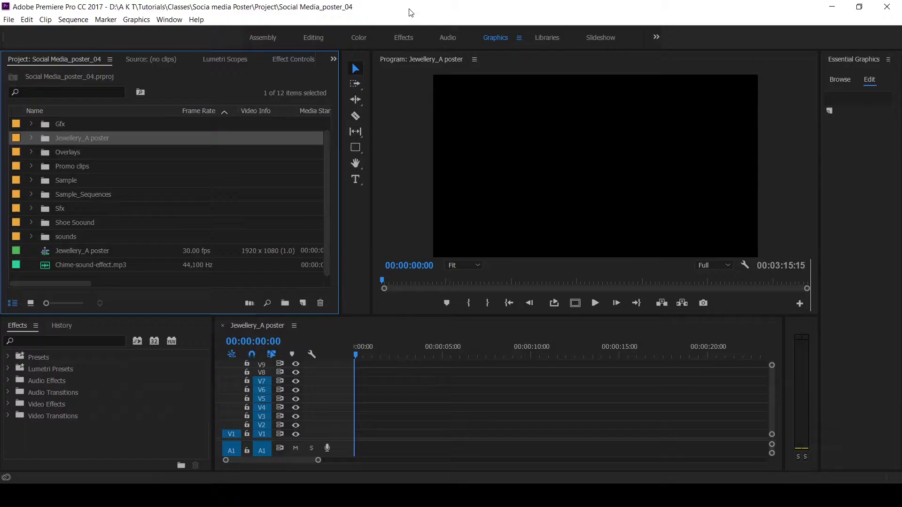
# Step: Switch to Premiere Pro and look through the images and clips in the Jewellery_A poster bin
pyautogui.doubleClick(44, 140)
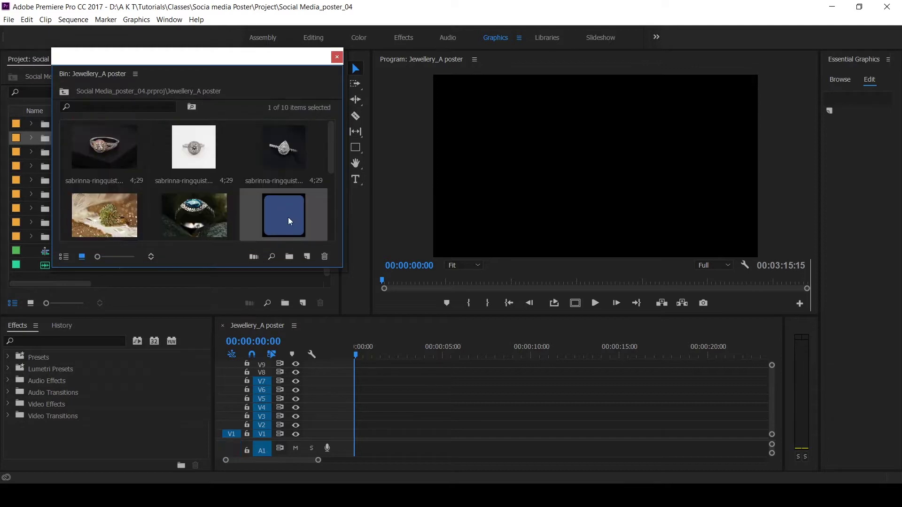
pyautogui.moveTo(331, 151); pyautogui.dragTo(343, 188)
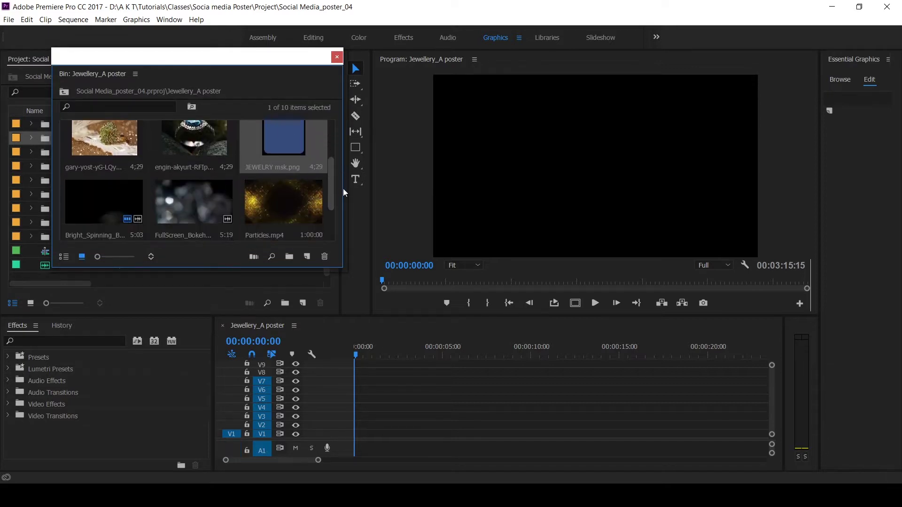
pyautogui.click(336, 57)
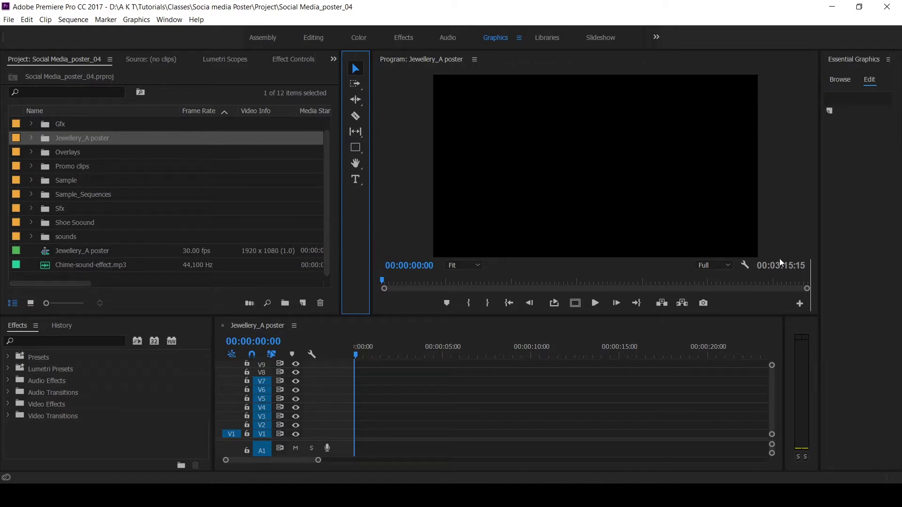
# Step: Draw a rectangle covering the whole program frame and check its fill colour without changing it
pyautogui.click(355, 148)
pyautogui.moveTo(433, 75); pyautogui.dragTo(766, 263)
pyautogui.click(858, 260)
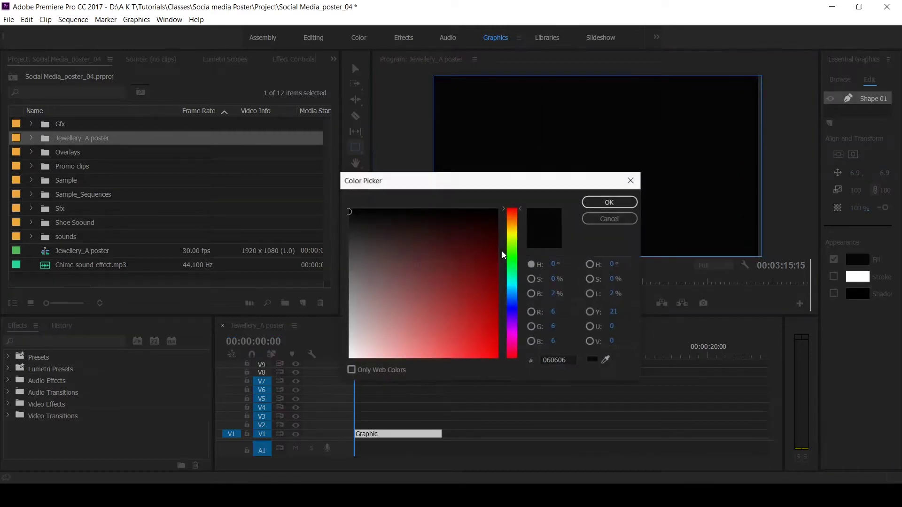
pyautogui.click(617, 217)
# Step: Set the graphic clip's duration to 15 seconds and rename the clip bg
pyautogui.click(395, 434)
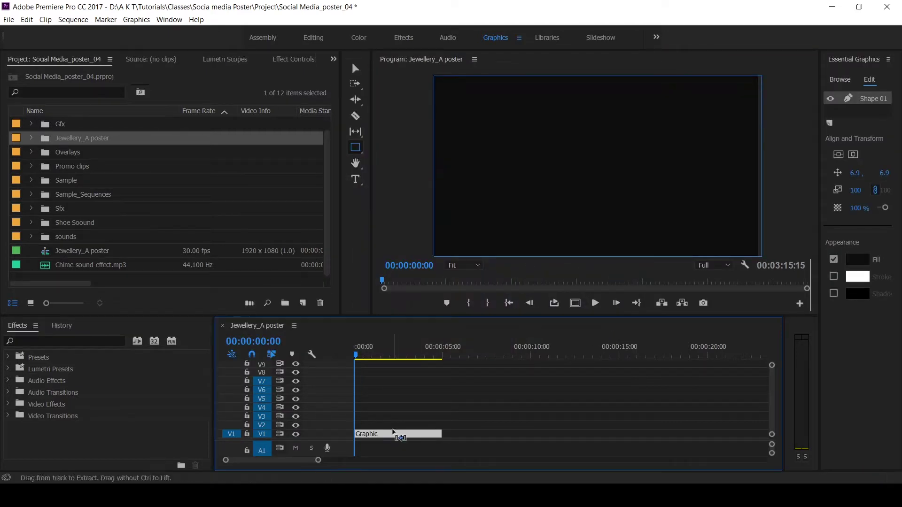
pyautogui.hotkey('ctrl', 'r')
pyautogui.click(623, 221)
pyautogui.write('1')
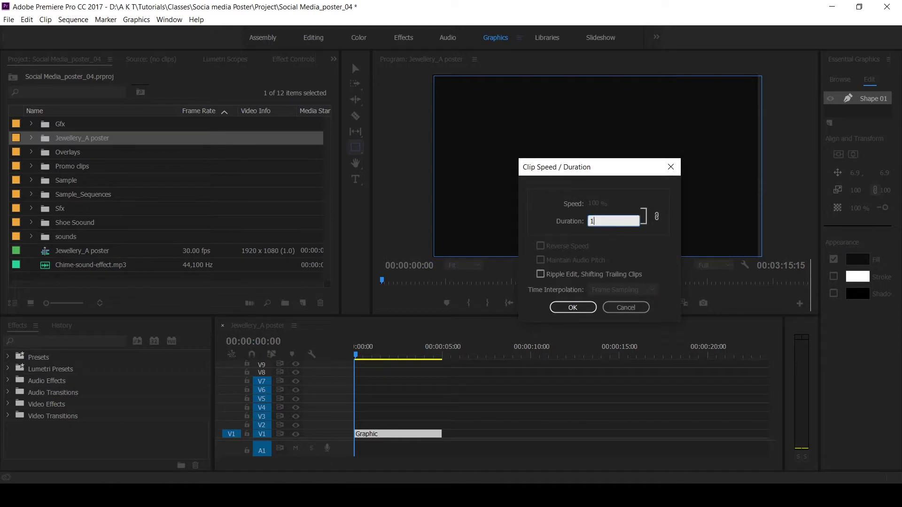
pyautogui.write('500')
pyautogui.press('Return')
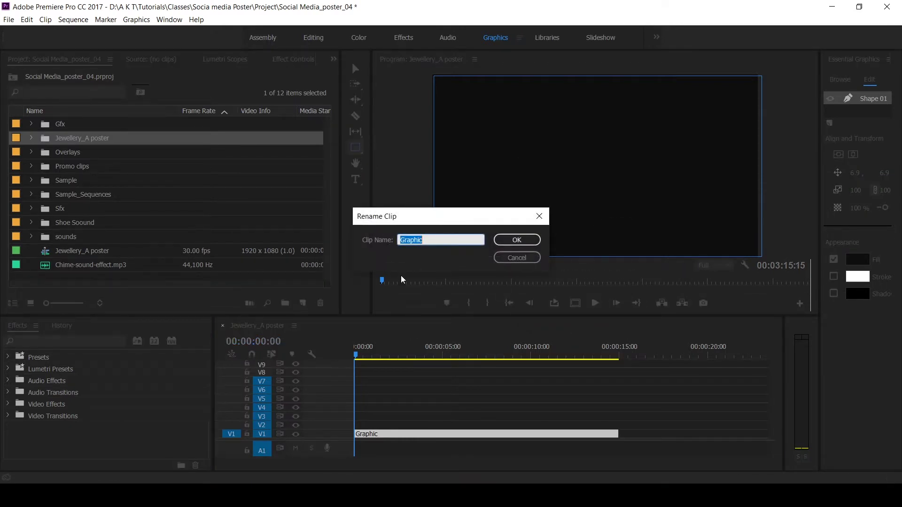
pyautogui.write('bg')
pyautogui.click(525, 243)
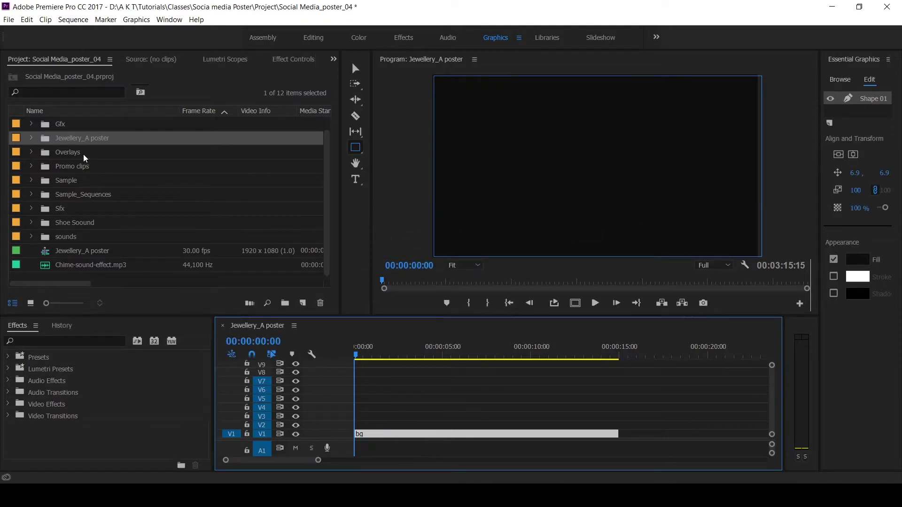
# Step: Place JEWELRY msk.png from the Jewellery_A poster bin on track V2 at the start of the sequence
pyautogui.click(31, 138)
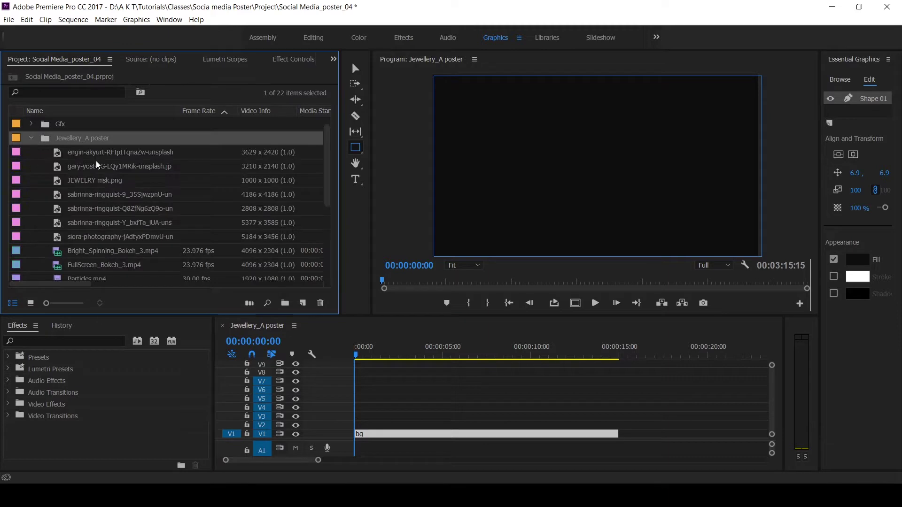
pyautogui.doubleClick(39, 139)
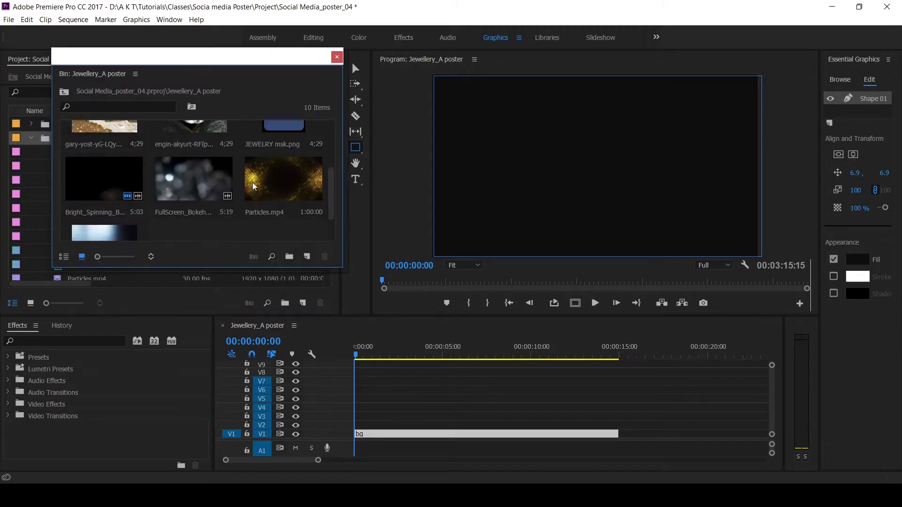
pyautogui.scroll(3, 197, 188)
pyautogui.moveTo(296, 185); pyautogui.dragTo(356, 424)
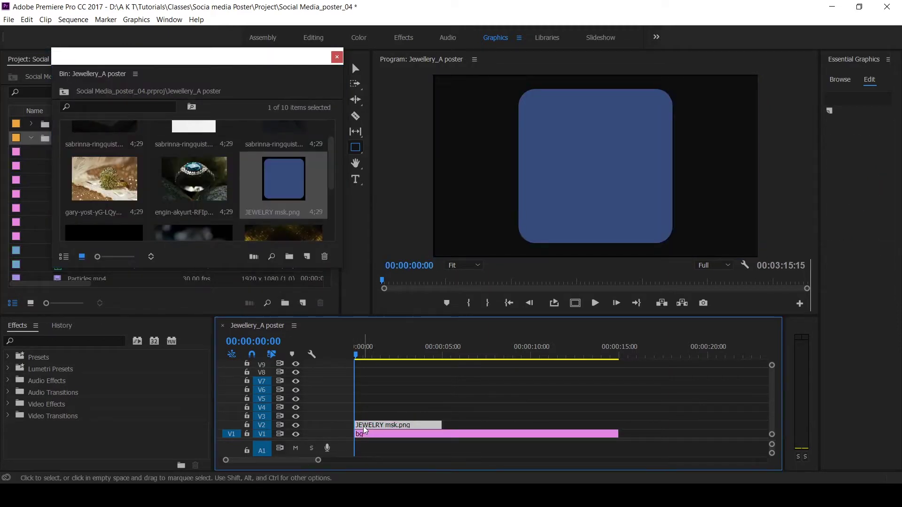
pyautogui.click(337, 57)
# Step: Set the JEWELRY msk.png clip's scale to 120 and its rotation to 45°
pyautogui.click(292, 61)
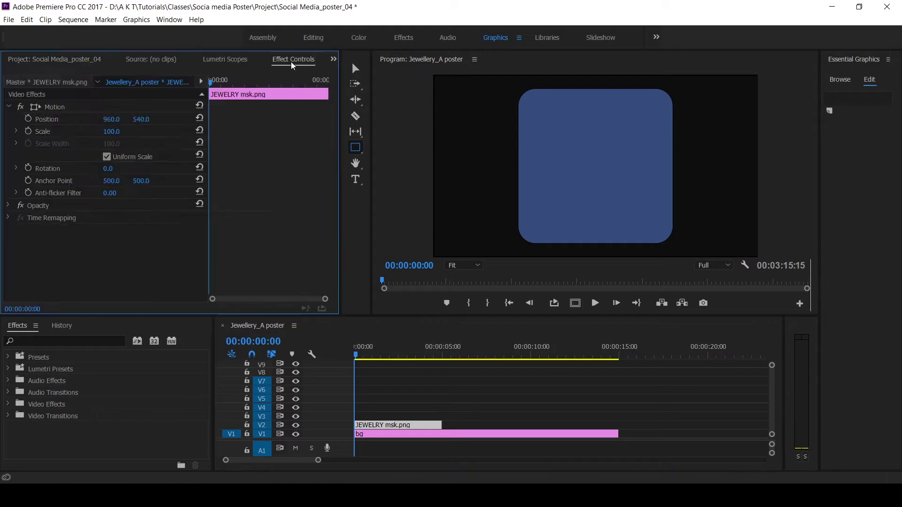
pyautogui.click(111, 131)
pyautogui.write('120')
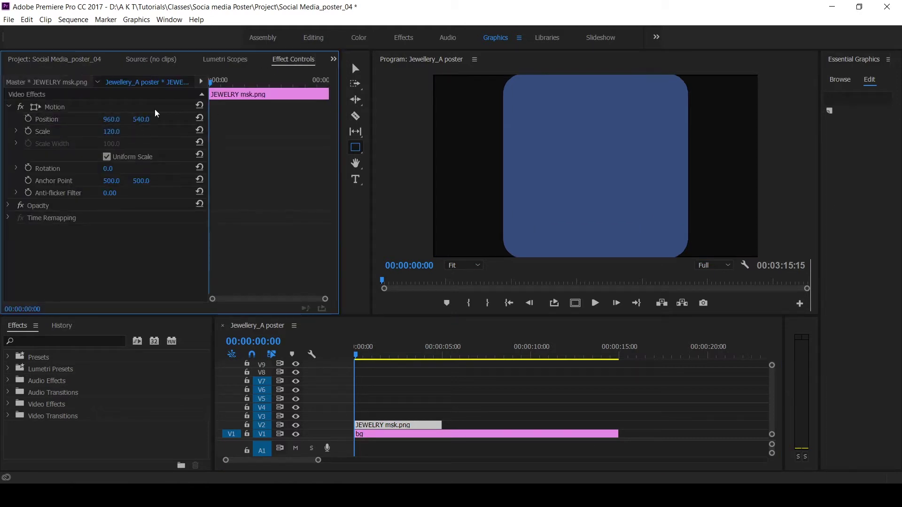
pyautogui.press('Return')
pyautogui.click(109, 168)
pyautogui.write('45')
pyautogui.press('Return')
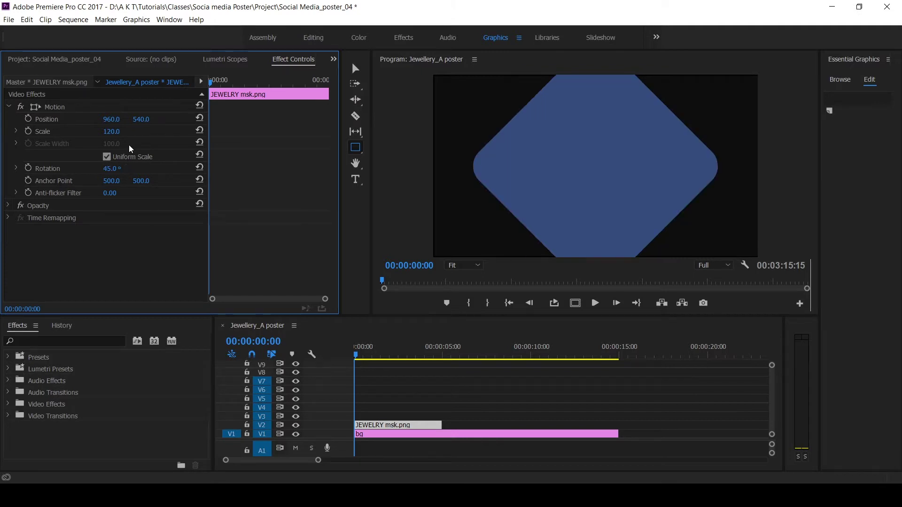
# Step: Raise the mask clip to a vertical position of 184 and switch back to the Selection tool
pyautogui.moveTo(148, 122); pyautogui.dragTo(69, 121)
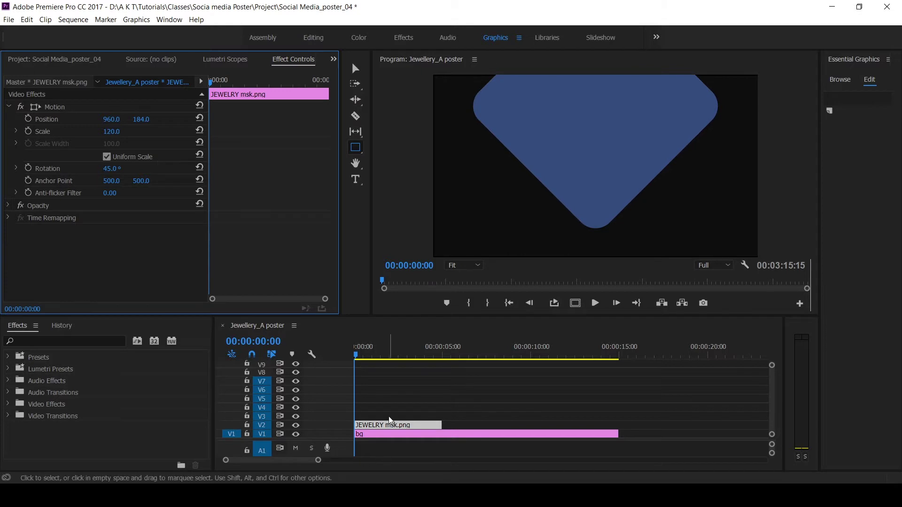
pyautogui.click(384, 429)
pyautogui.press('v')
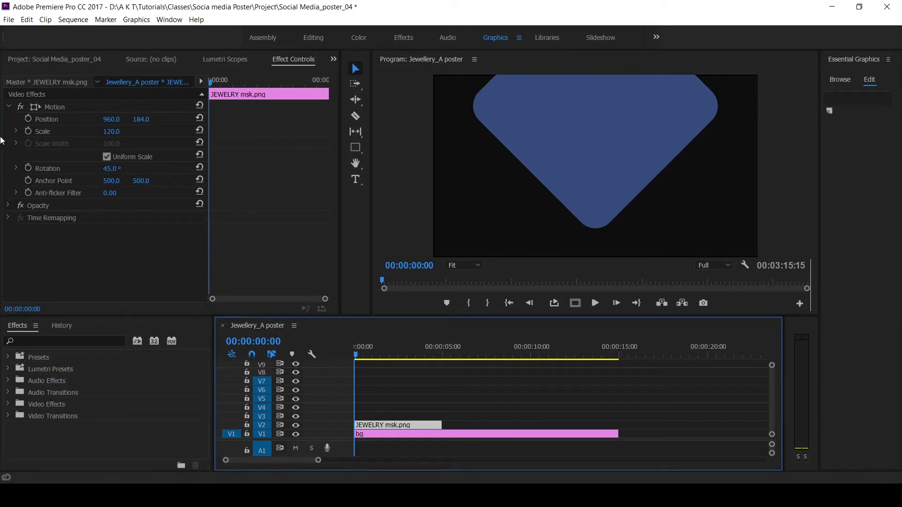
# Step: Keyframe the mask's position to slide in from above the frame, reaching 960, 184 at 00:00:02:00, and play the animation
pyautogui.click(27, 118)
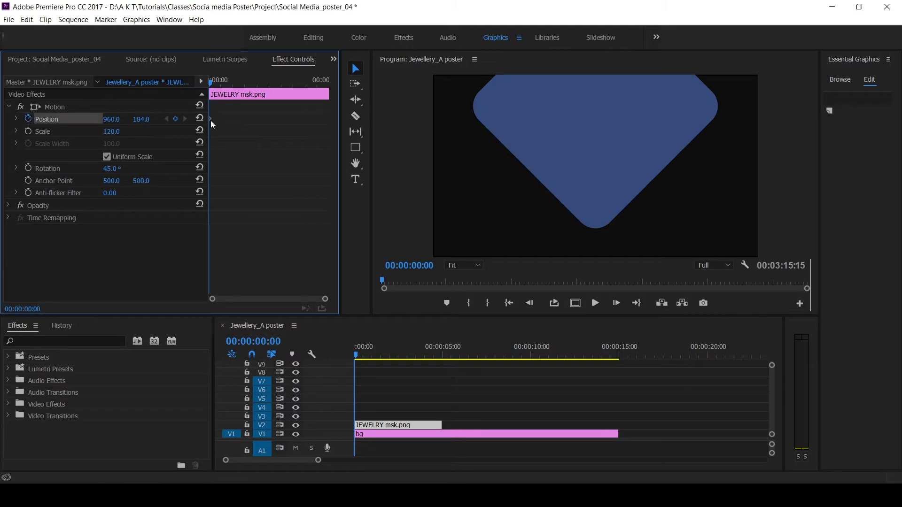
pyautogui.moveTo(211, 118); pyautogui.dragTo(239, 118)
pyautogui.click(275, 327)
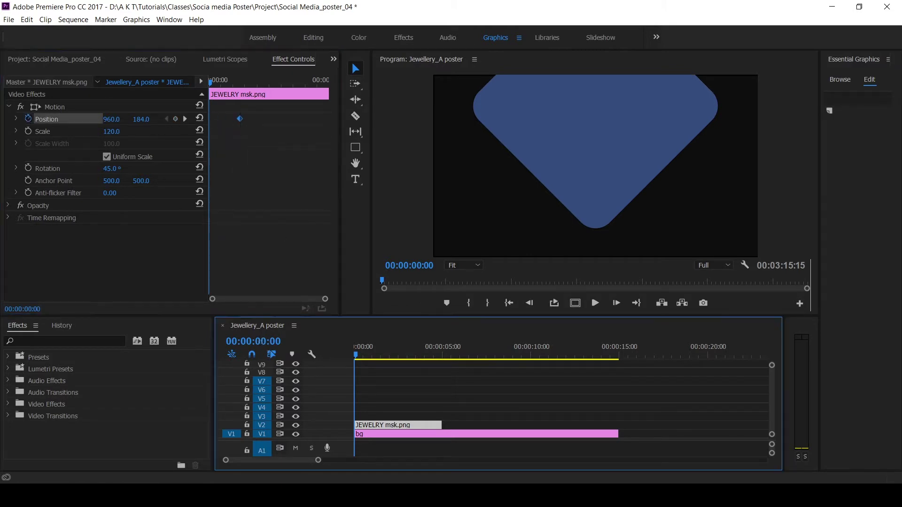
pyautogui.write('200')
pyautogui.press('Return')
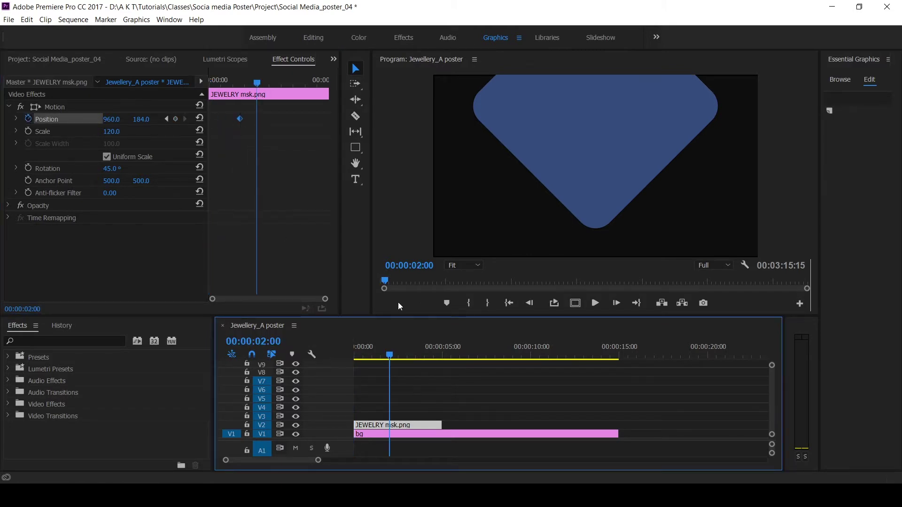
pyautogui.moveTo(240, 118); pyautogui.dragTo(257, 119)
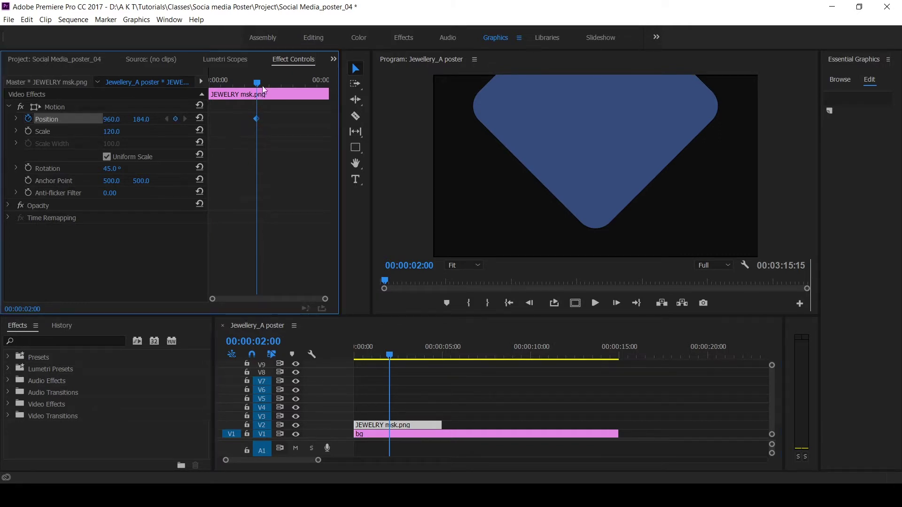
pyautogui.press('Home')
pyautogui.press('space')
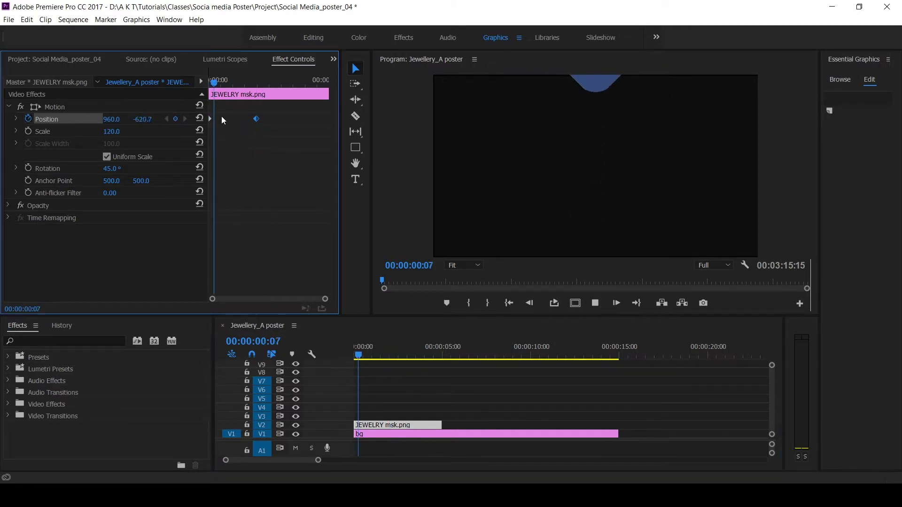
# Step: Apply Ease Out to the first position keyframe and Ease In to the second, lengthening the slowdown in the velocity graph
pyautogui.click(17, 119)
pyautogui.rightClick(256, 119)
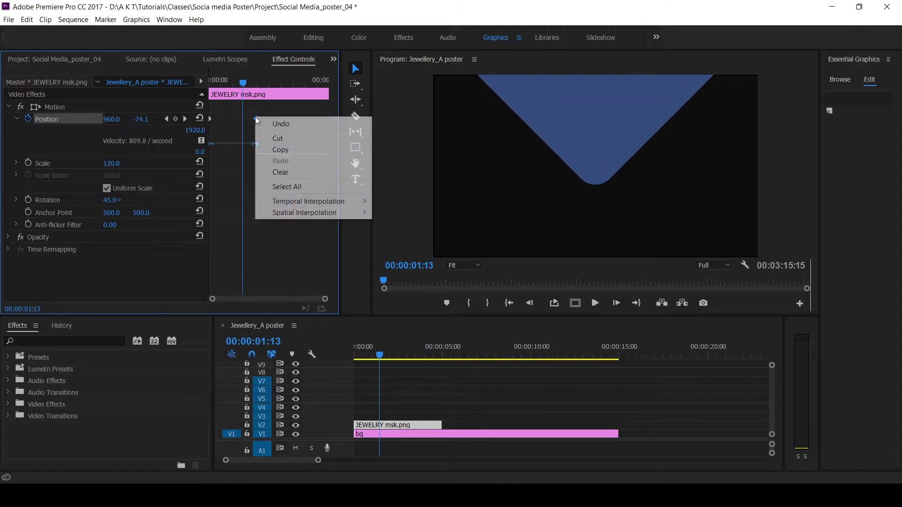
pyautogui.click(425, 262)
pyautogui.rightClick(210, 119)
pyautogui.click(359, 277)
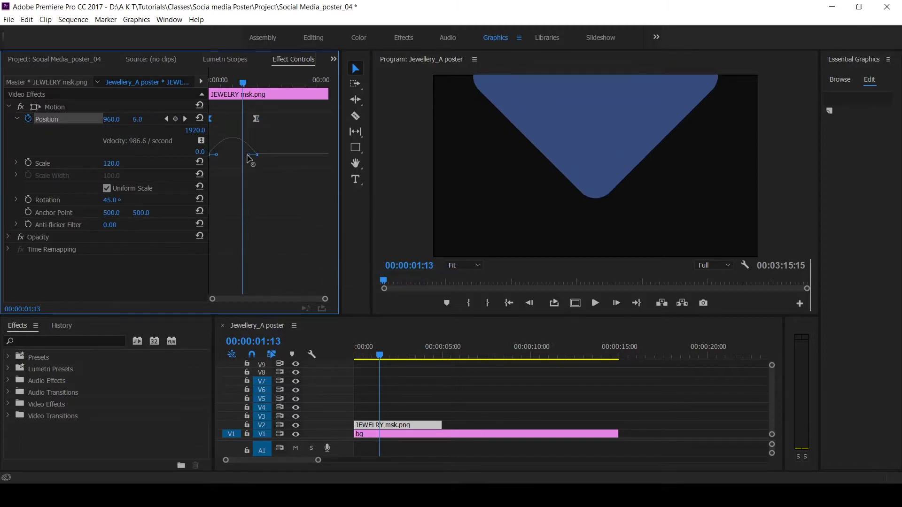
pyautogui.moveTo(248, 156); pyautogui.dragTo(232, 154)
pyautogui.press('space')
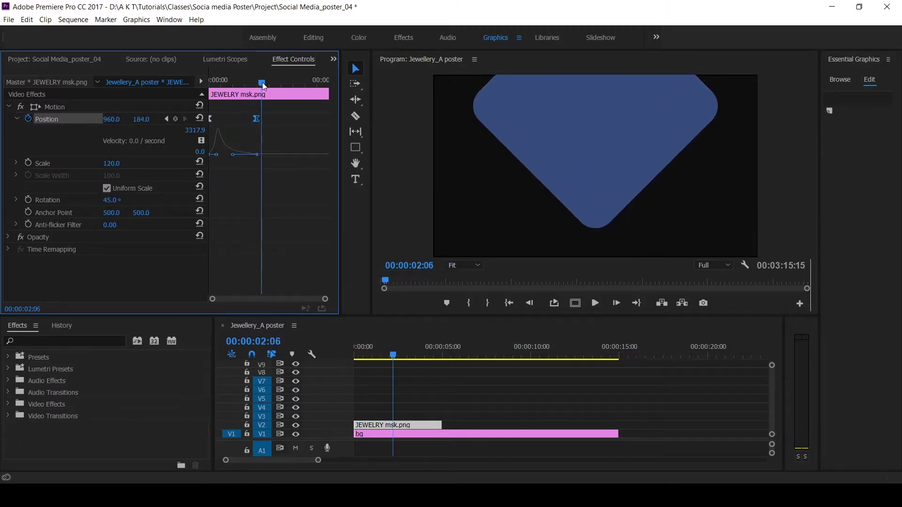
# Step: Add a position keyframe holding the mask at 960, 184 at 00:00:04:00
pyautogui.click(254, 341)
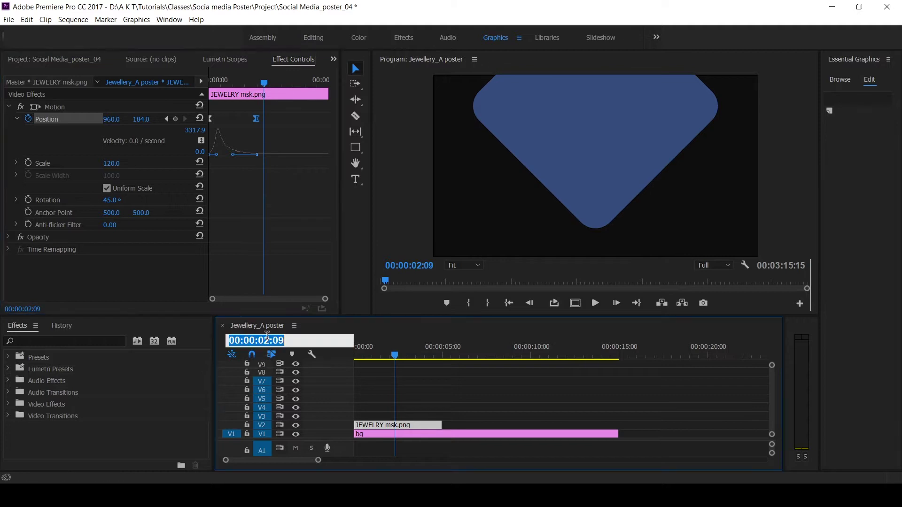
pyautogui.write('0')
pyautogui.press('Return')
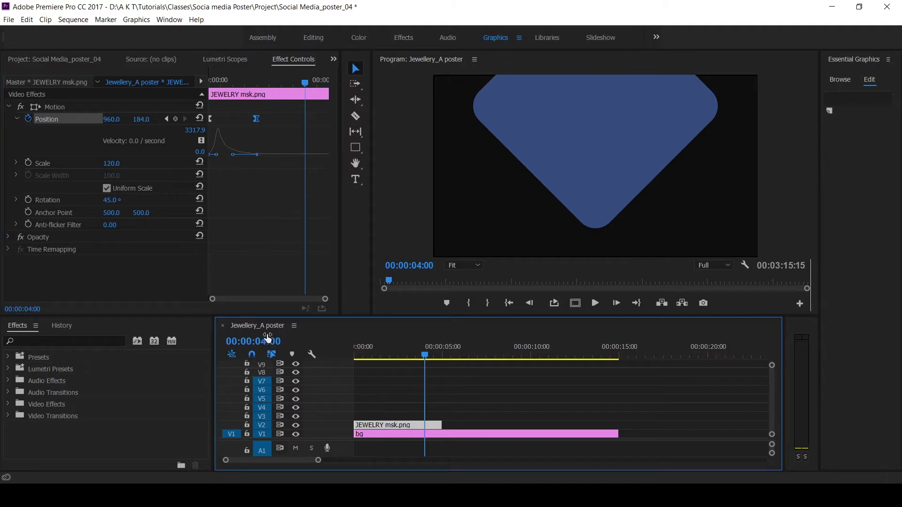
pyautogui.click(176, 119)
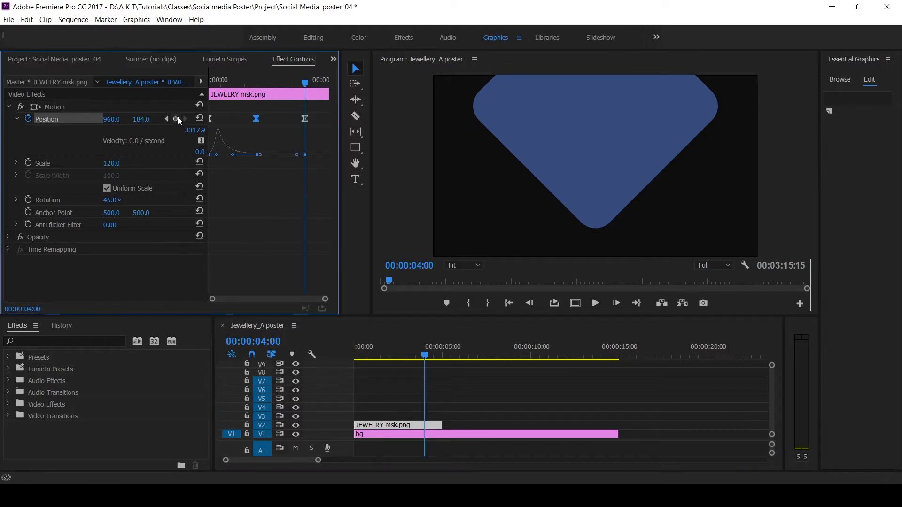
# Step: Keyframe the mask's position at 00:00:04:20 to move it up out of the frame, and play the animation
pyautogui.click(311, 80)
pyautogui.moveTo(312, 82); pyautogui.dragTo(322, 94)
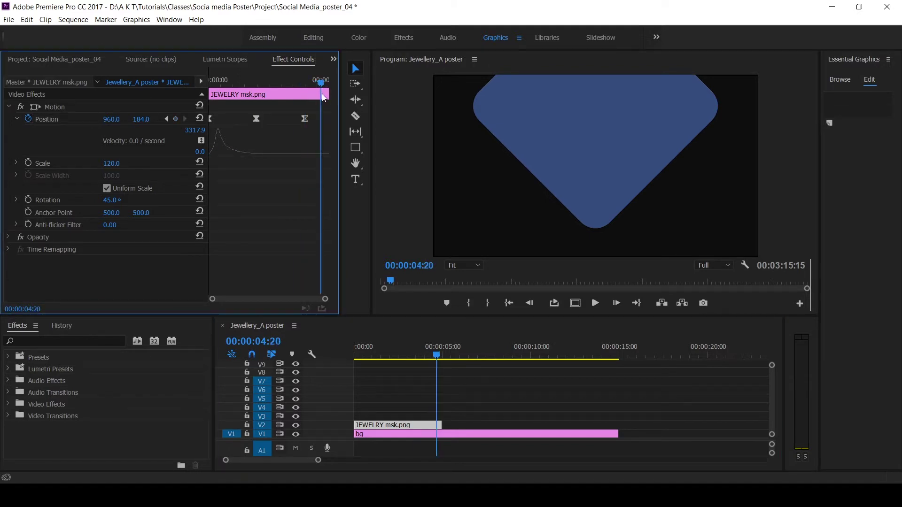
pyautogui.moveTo(138, 118); pyautogui.dragTo(90, 118)
pyautogui.click(364, 354)
pyautogui.press('space')
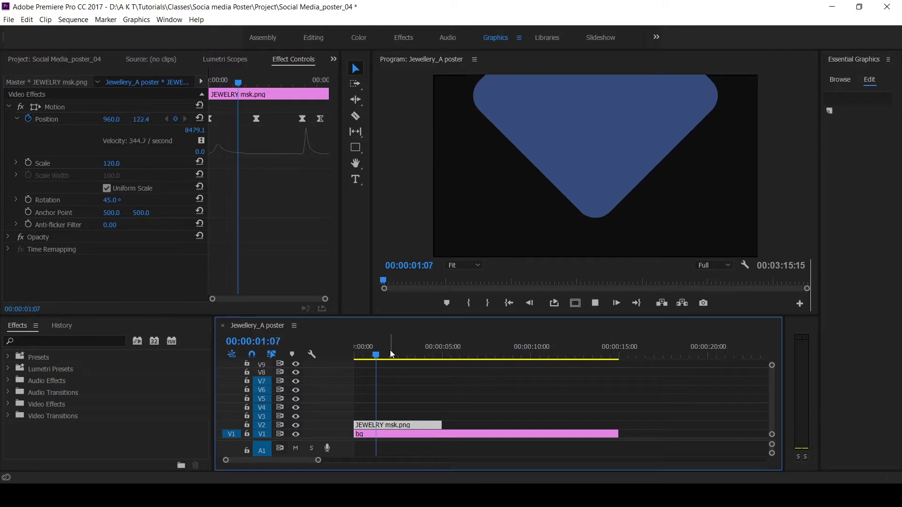
pyautogui.press('space')
# Step: Place the green gemstone ring photo from the Jewellery_A poster bin on track V3, above the mask clip
pyautogui.click(55, 60)
pyautogui.doubleClick(71, 138)
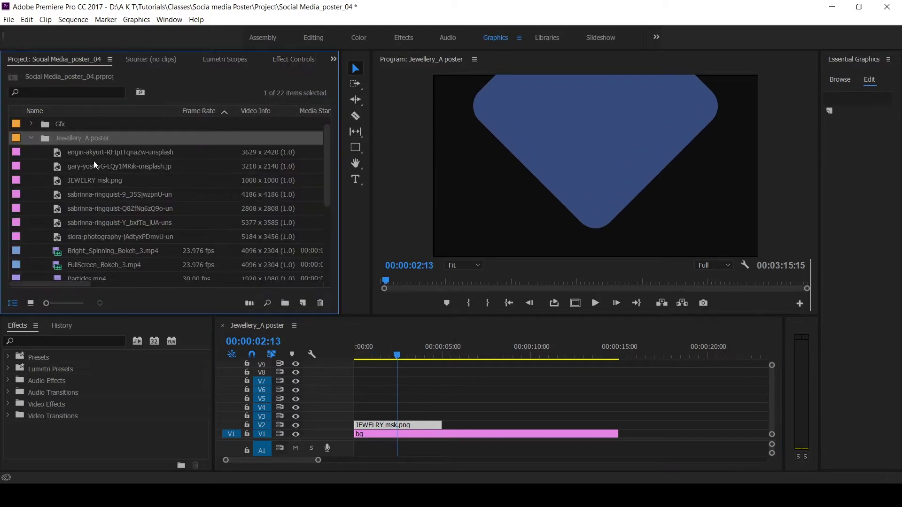
pyautogui.scroll(-5, 231, 221)
pyautogui.scroll(3, 233, 221)
pyautogui.moveTo(104, 178); pyautogui.dragTo(390, 417)
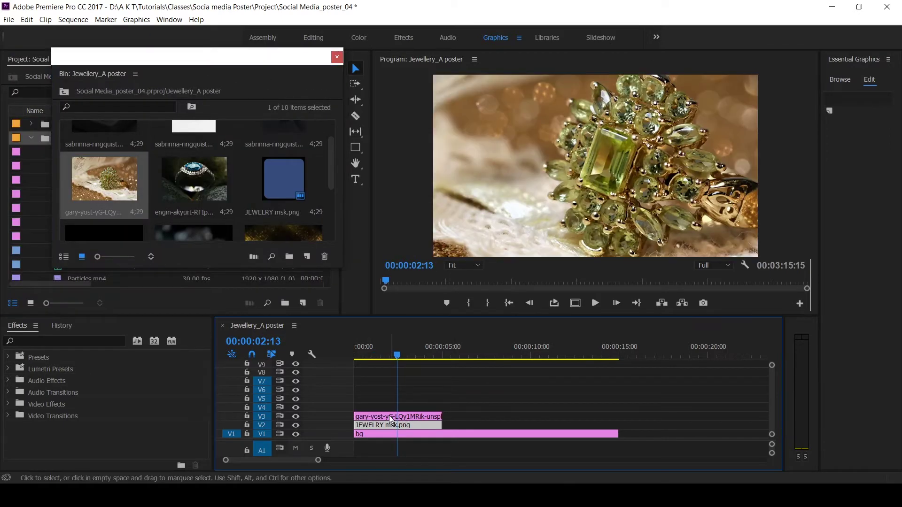
# Step: Nest the ring photo clip as a sequence named PLACE HOLDER_01
pyautogui.rightClick(390, 417)
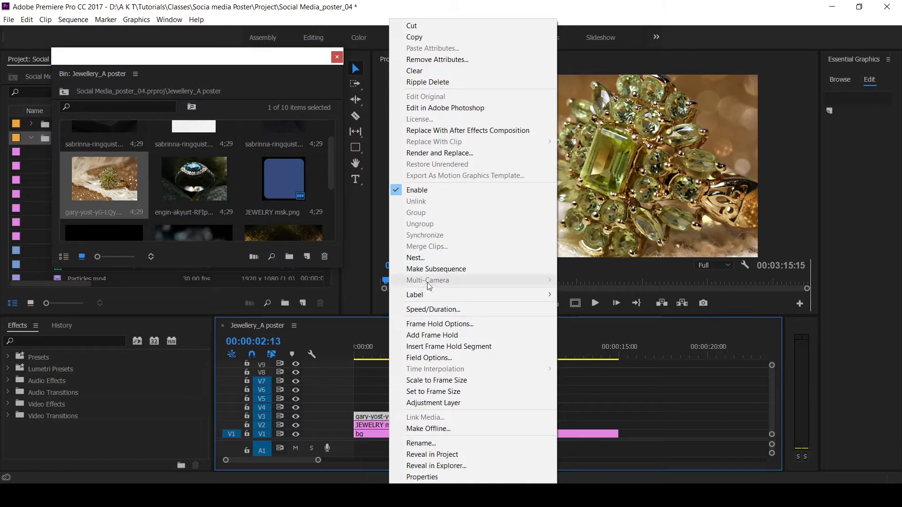
pyautogui.click(422, 258)
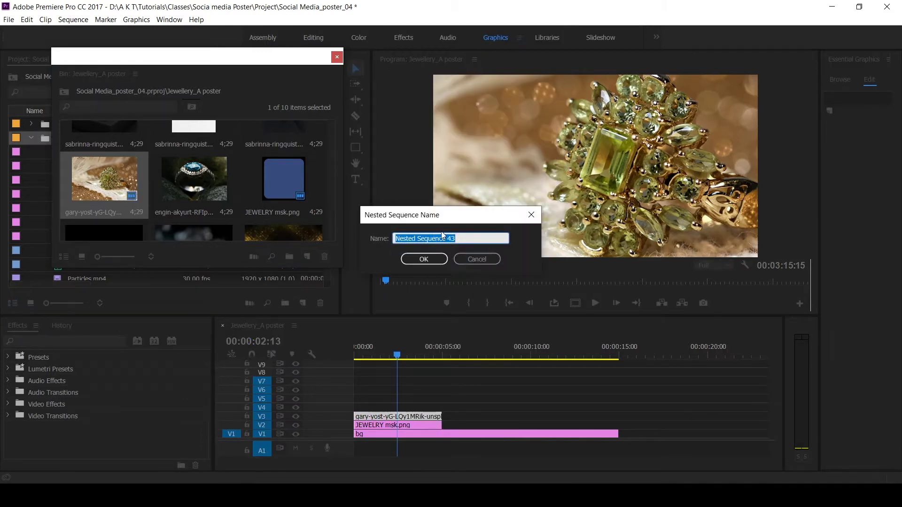
pyautogui.write('PLACE HOLDER_01')
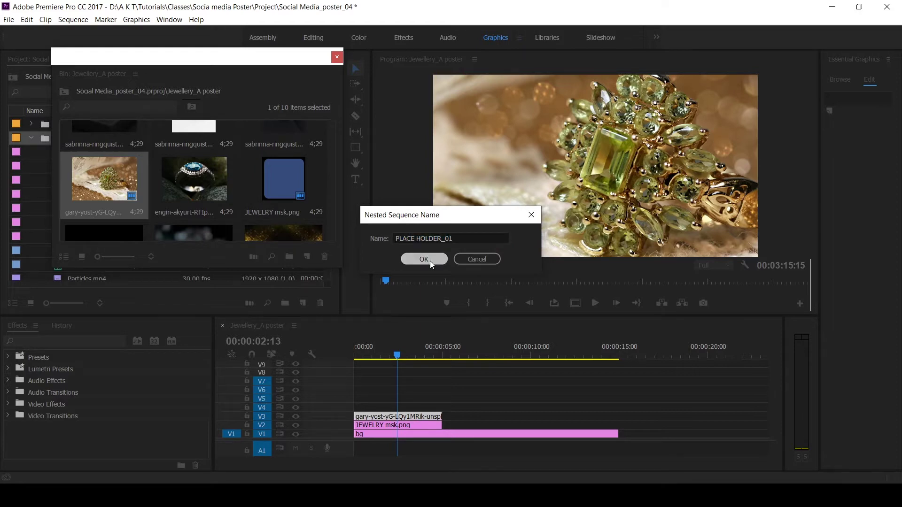
pyautogui.click(424, 259)
# Step: Swap the two clips so JEWELRY msk.png sits on V3 and PLACE HOLDER_01 on V2
pyautogui.click(404, 424)
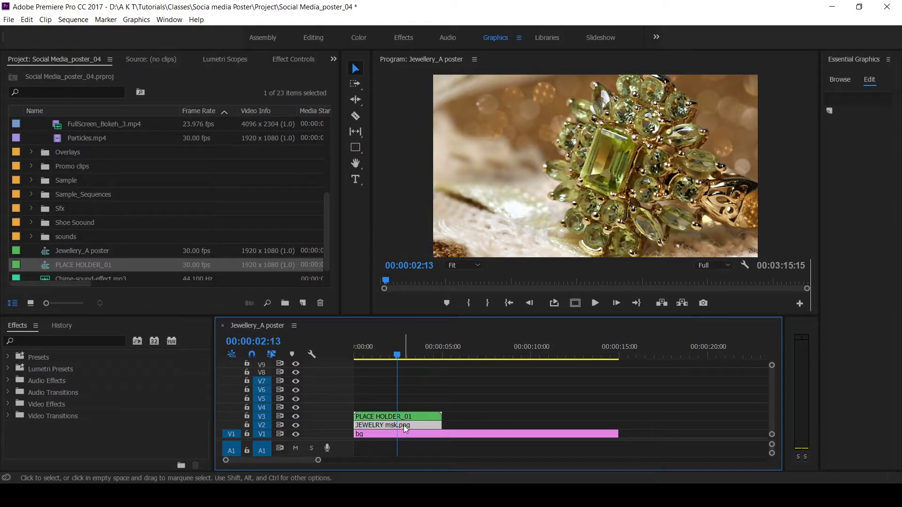
pyautogui.moveTo(404, 425); pyautogui.dragTo(427, 428)
pyautogui.click(441, 399)
# Step: Apply the Track Matte Key effect to PLACE HOLDER_01 and set its matte to Video 3
pyautogui.click(411, 425)
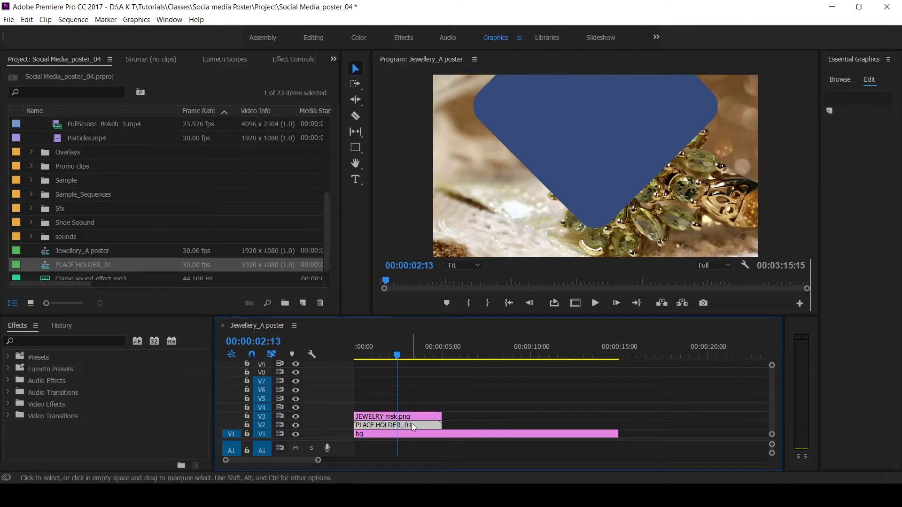
pyautogui.click(48, 341)
pyautogui.write('T')
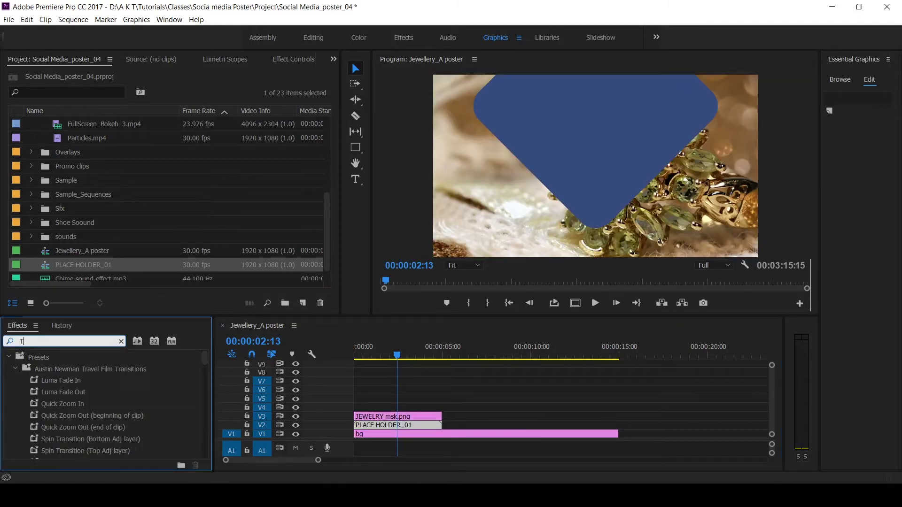
pyautogui.write('RACK')
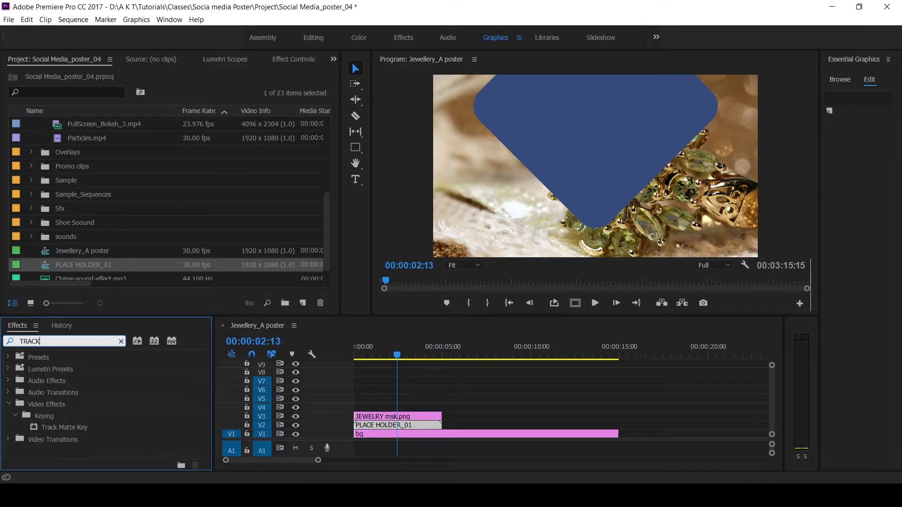
pyautogui.click(65, 428)
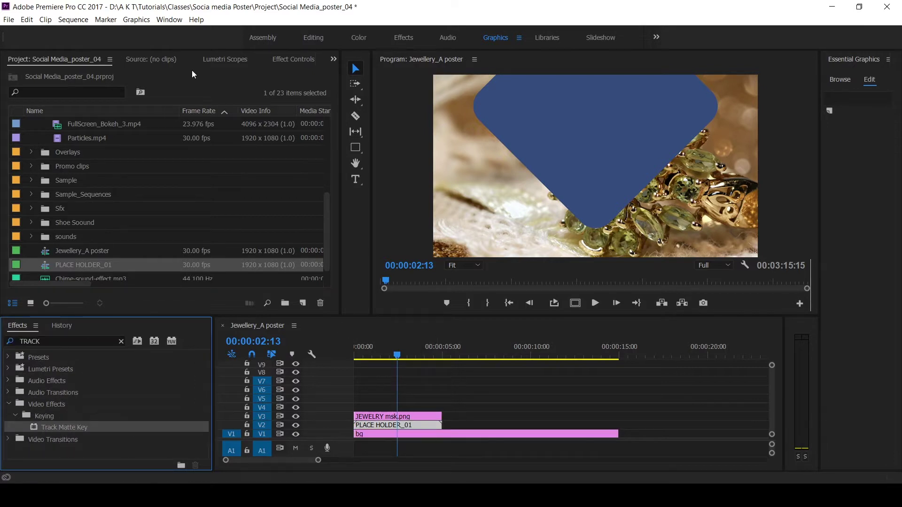
pyautogui.click(299, 60)
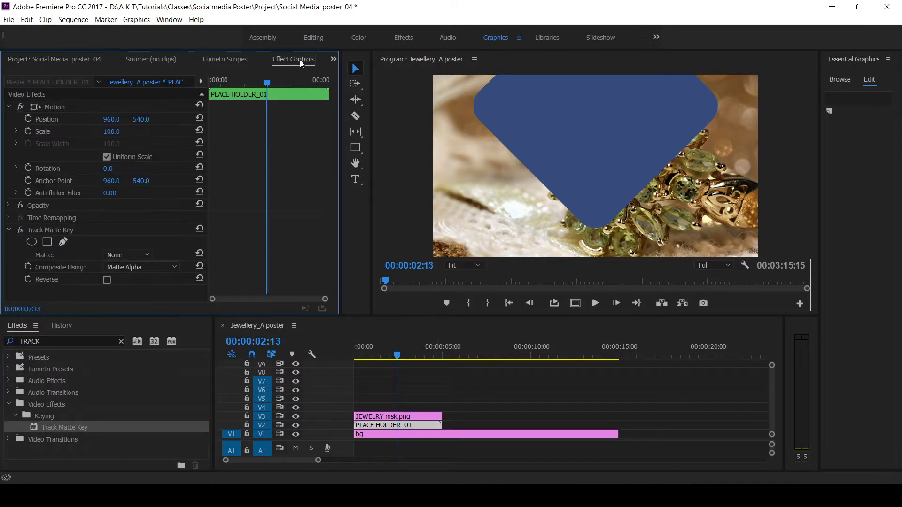
pyautogui.click(128, 254)
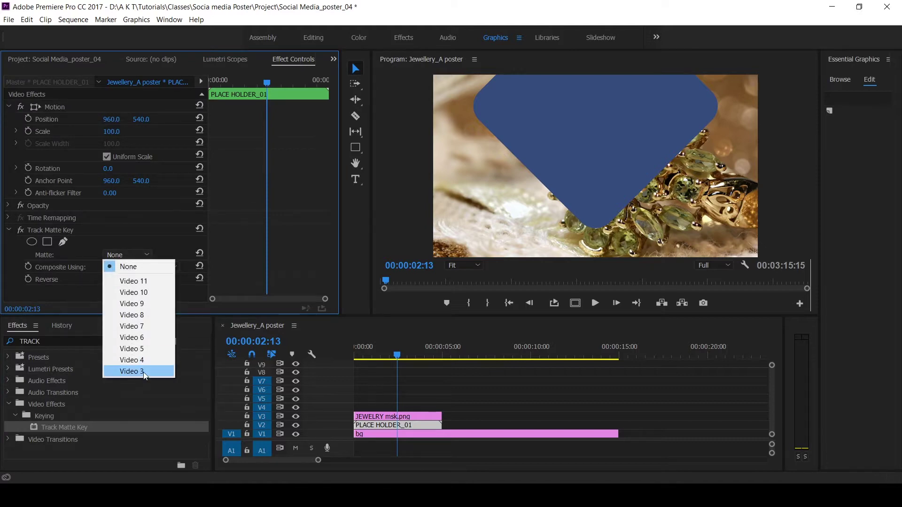
pyautogui.click(131, 369)
# Step: Open the PLACE HOLDER_01 sequence and set the ring photo's duration to 10 seconds
pyautogui.doubleClick(404, 425)
pyautogui.moveTo(407, 373); pyautogui.dragTo(542, 403)
pyautogui.press('-')
pyautogui.hotkey('ctrl', 'r')
pyautogui.click(606, 221)
pyautogui.write('1000')
pyautogui.press('Return')
pyautogui.press('Return')
# Step: Reposition the ring photo to 924, 434 and keyframe its scale at 52 at the start of the sequence
pyautogui.press('Home')
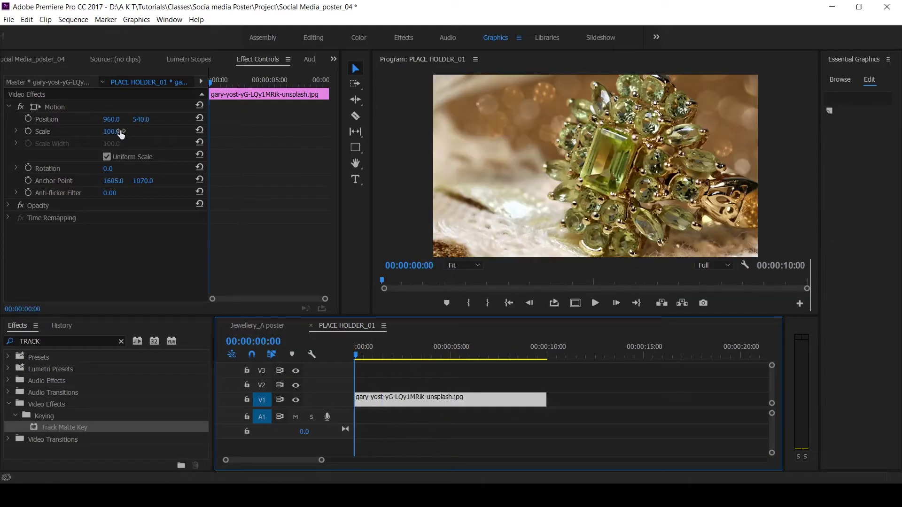
pyautogui.moveTo(120, 133); pyautogui.dragTo(98, 119)
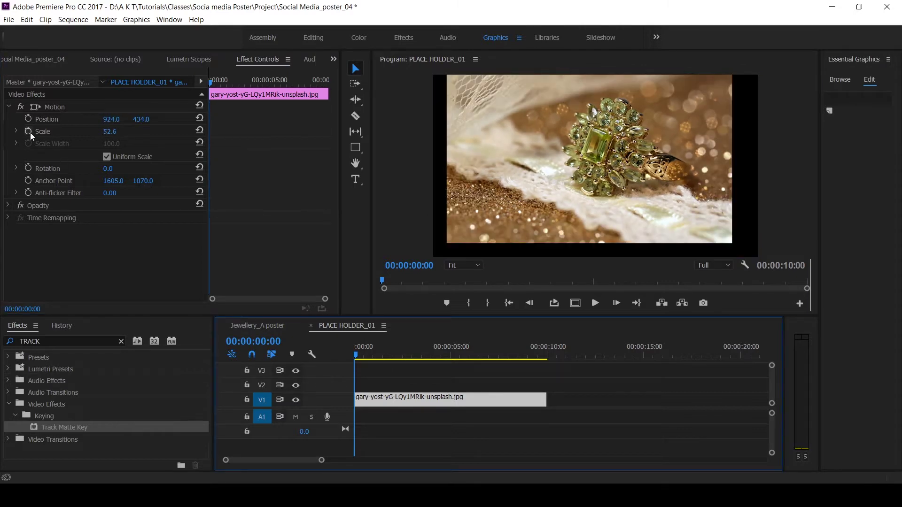
pyautogui.moveTo(114, 131); pyautogui.dragTo(117, 132)
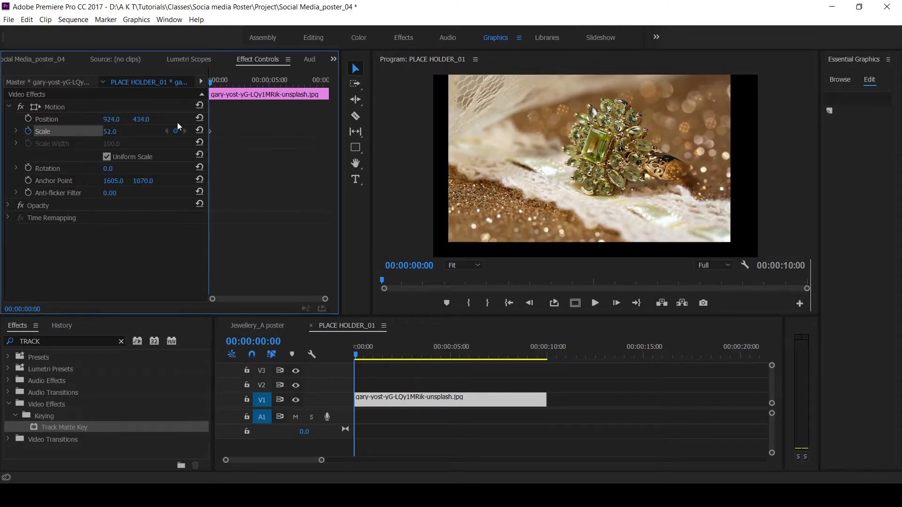
# Step: Add a scale keyframe of 57 for the ring photo at 00:00:05:00
pyautogui.click(253, 341)
pyautogui.write('500')
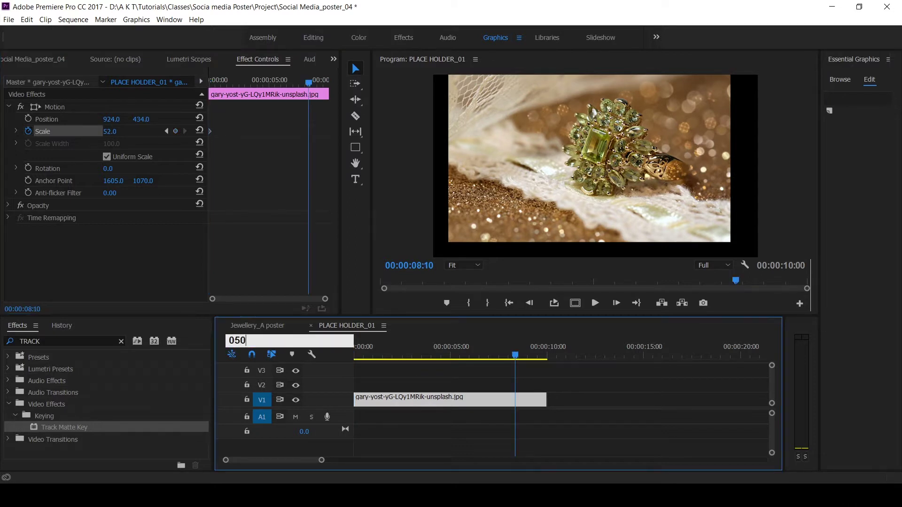
pyautogui.press('Return')
pyautogui.moveTo(110, 132); pyautogui.dragTo(114, 136)
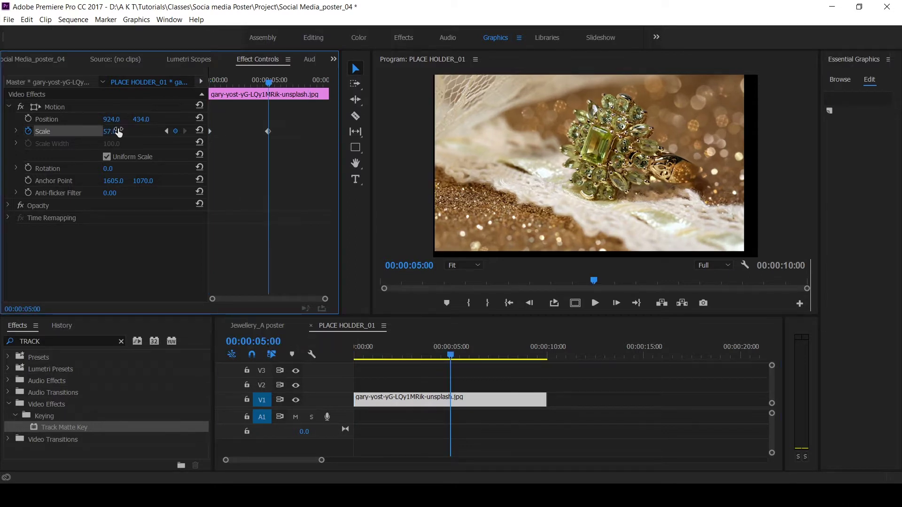
# Step: Apply Ease In to the second scale keyframe and Ease Out to the first, and scrub through the zoom
pyautogui.rightClick(268, 132)
pyautogui.click(292, 277)
pyautogui.rightClick(209, 134)
pyautogui.click(265, 124)
pyautogui.rightClick(210, 132)
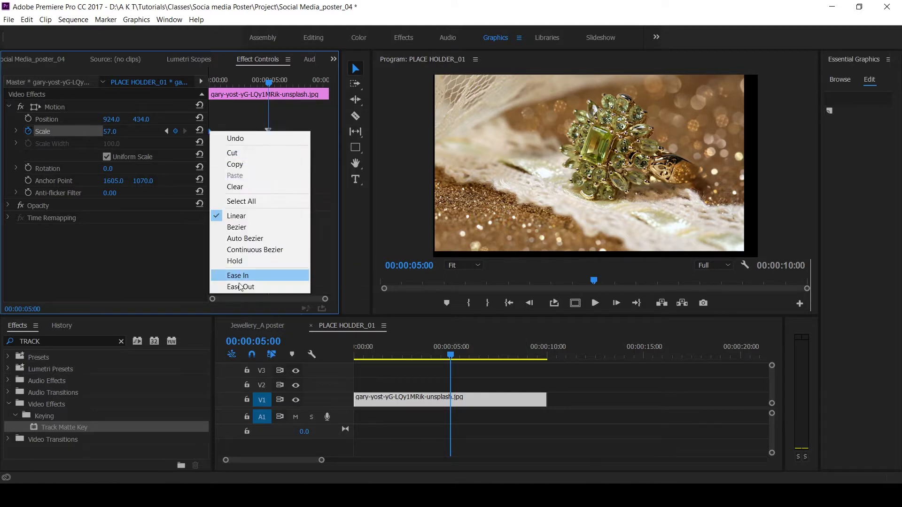
pyautogui.click(243, 287)
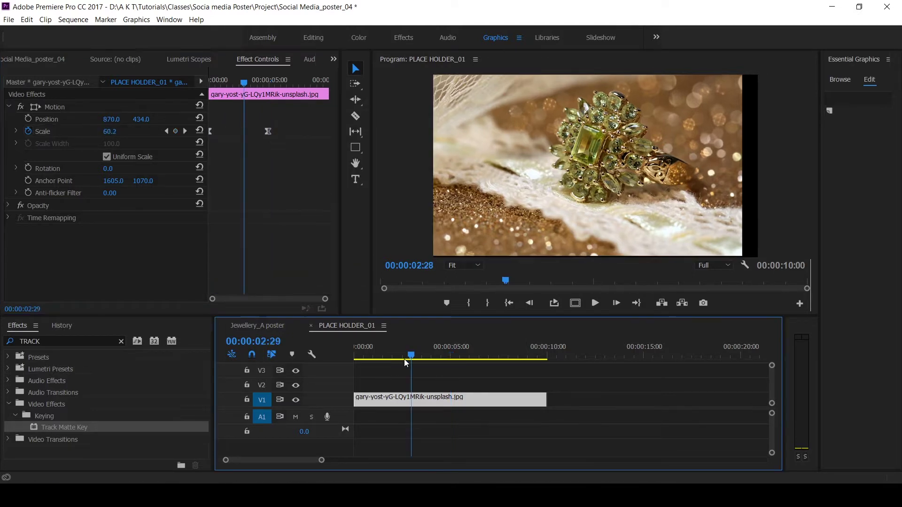
pyautogui.moveTo(405, 359); pyautogui.dragTo(379, 367)
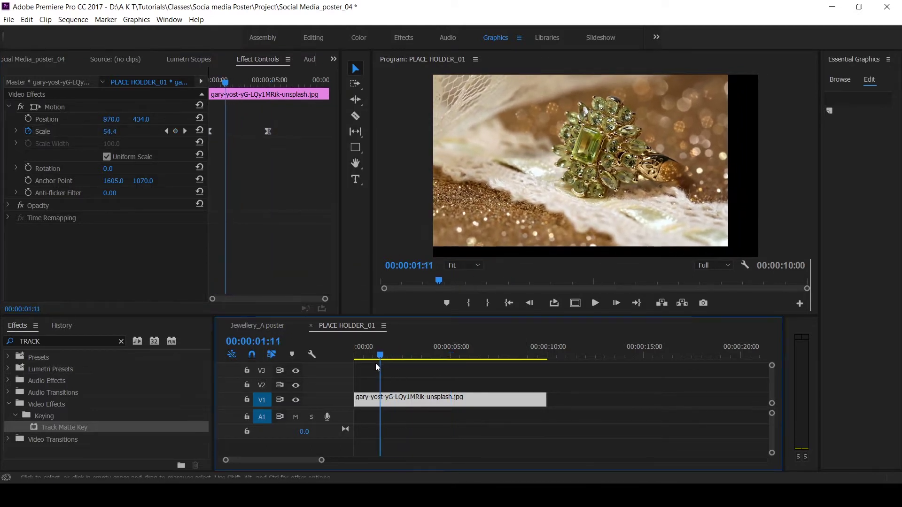
# Step: Keyframe the ring photo's rotation from 5° at the start to a lower angle at the second scale keyframe
pyautogui.click(28, 169)
pyautogui.moveTo(226, 169); pyautogui.dragTo(195, 172)
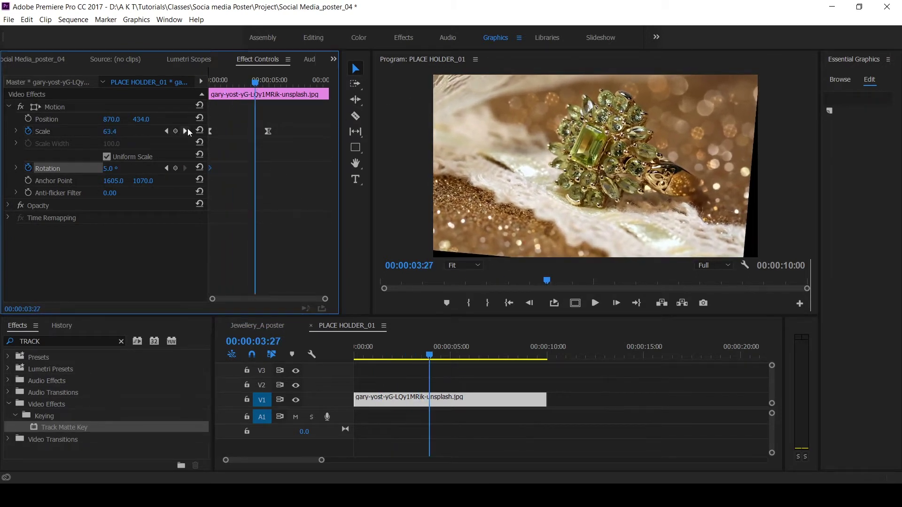
pyautogui.click(185, 131)
pyautogui.moveTo(111, 168); pyautogui.dragTo(96, 168)
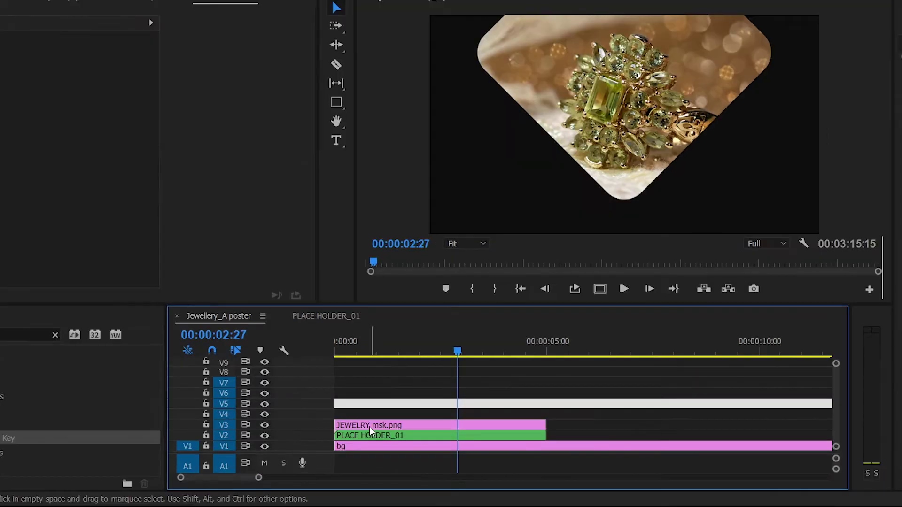
# Step: Move the mask and PLACE HOLDER_01 clips in the Jewellery_A poster sequence up one track, to V4 and V3
pyautogui.click(369, 427)
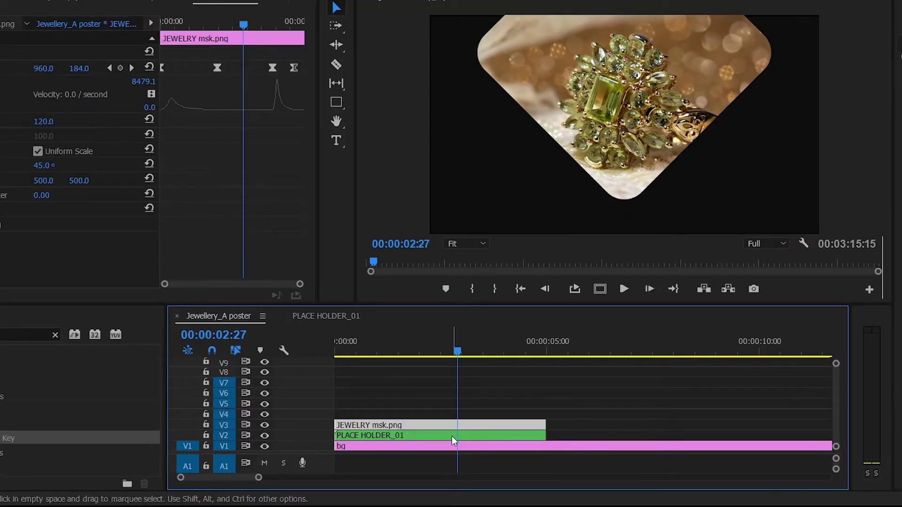
pyautogui.click(387, 403)
pyautogui.moveTo(391, 405); pyautogui.dragTo(418, 417)
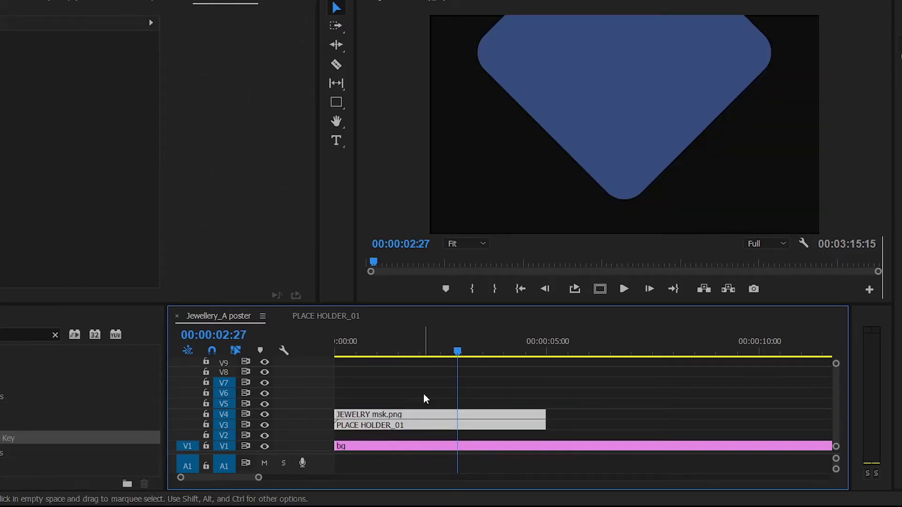
pyautogui.click(424, 394)
# Step: Duplicate the mask clip onto V2 below the placeholder and set the copy's scale to 130
pyautogui.click(405, 412)
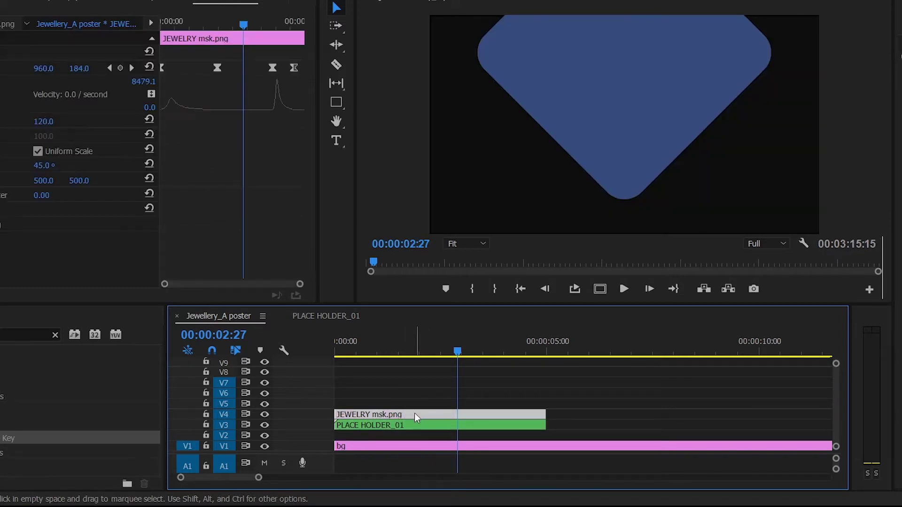
pyautogui.moveTo(414, 413); pyautogui.dragTo(415, 441)
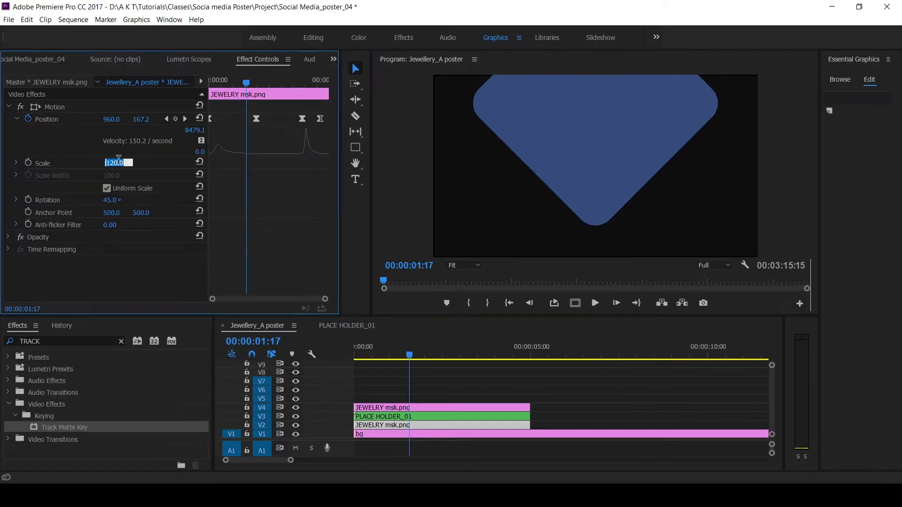
pyautogui.press('Return')
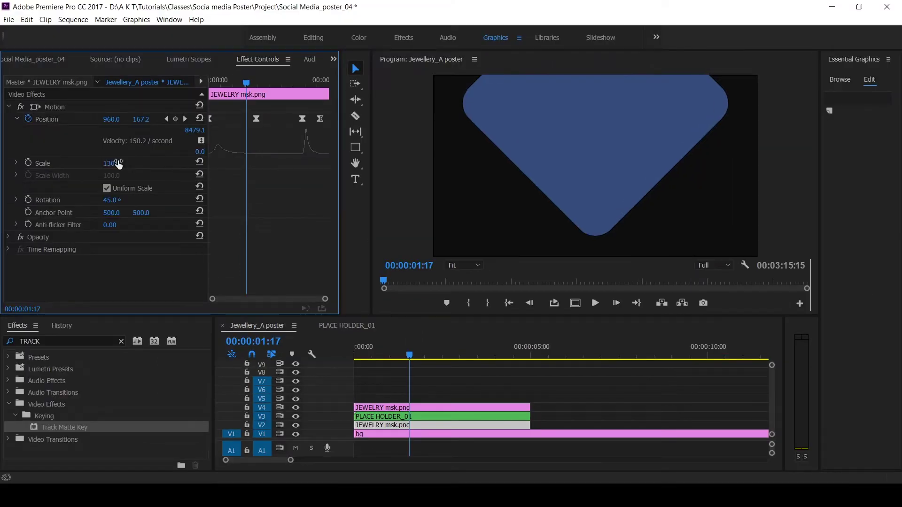
pyautogui.moveTo(400, 351); pyautogui.dragTo(395, 350)
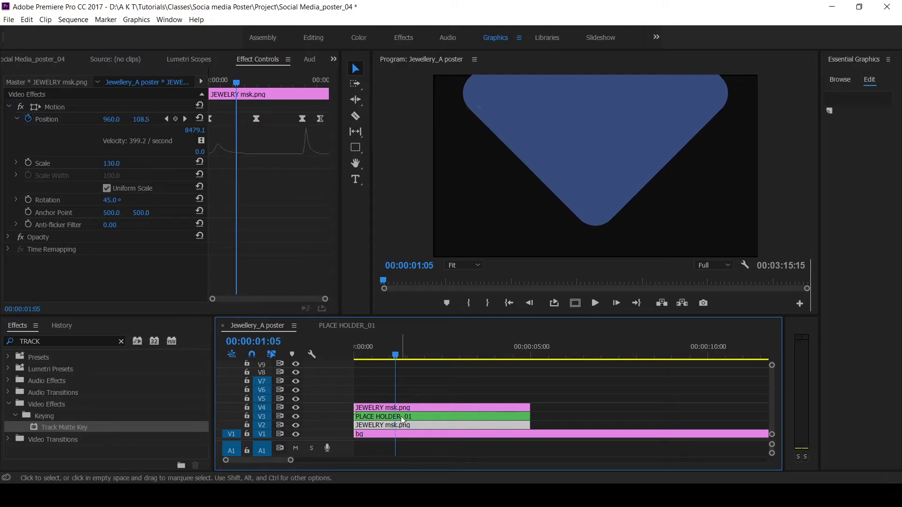
# Step: Set PLACE HOLDER_01's Track Matte Key matte to Video 4 and play the bordered photo animation
pyautogui.click(399, 415)
pyautogui.click(137, 254)
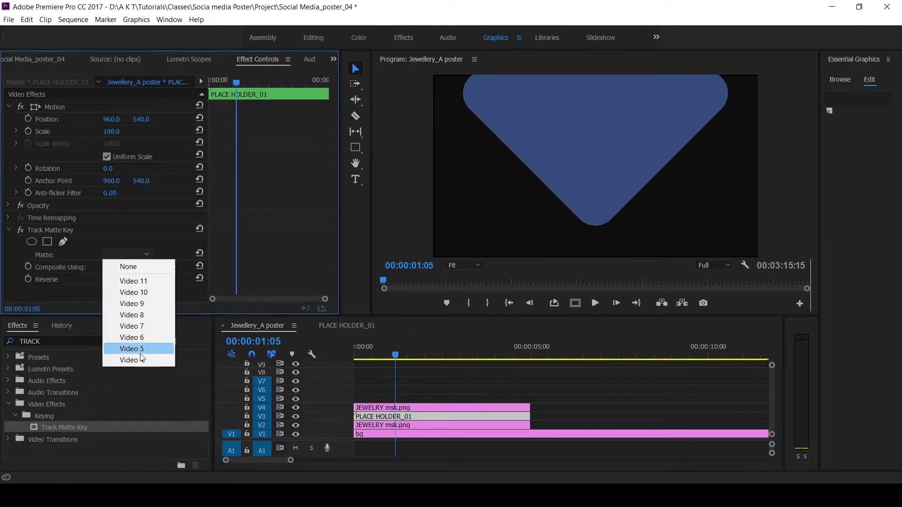
pyautogui.click(140, 359)
pyautogui.click(393, 355)
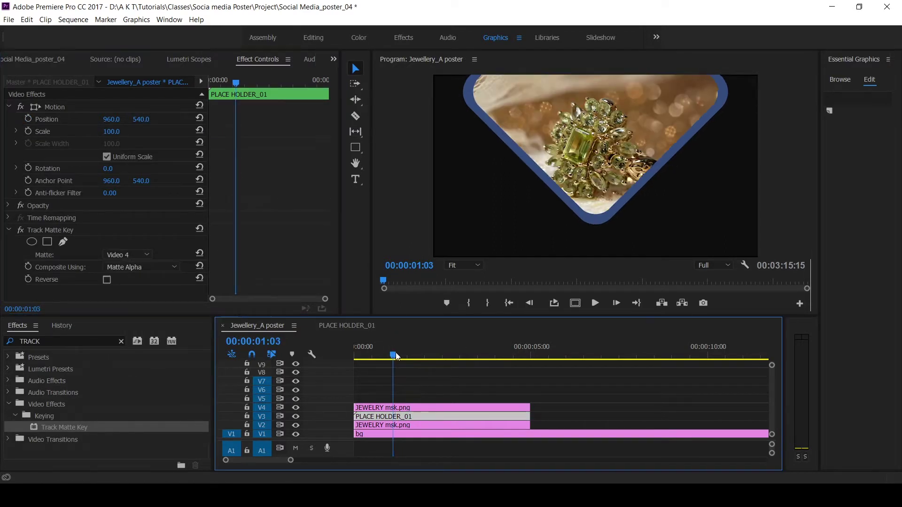
pyautogui.press('space')
pyautogui.press('space')
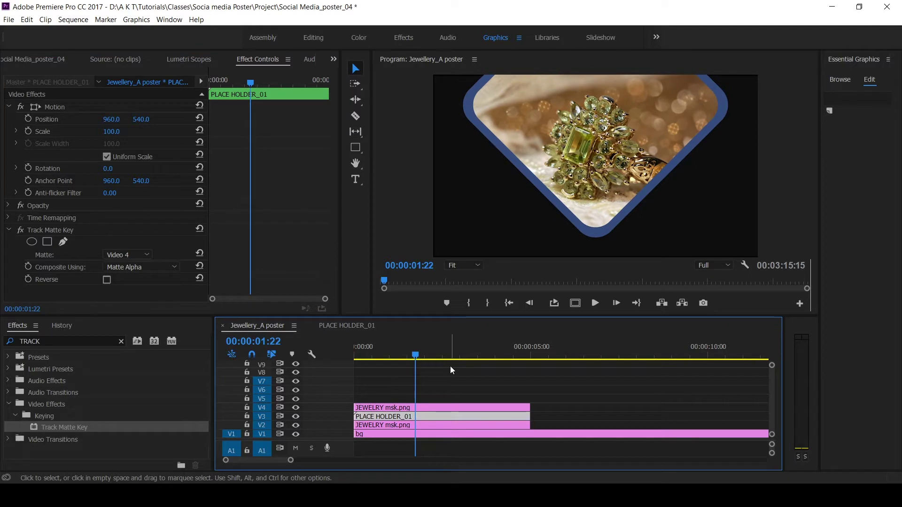
# Step: Keyframe the V2 mask copy's rotation from 30° at the start to 50° at 00:00:02:23
pyautogui.click(422, 425)
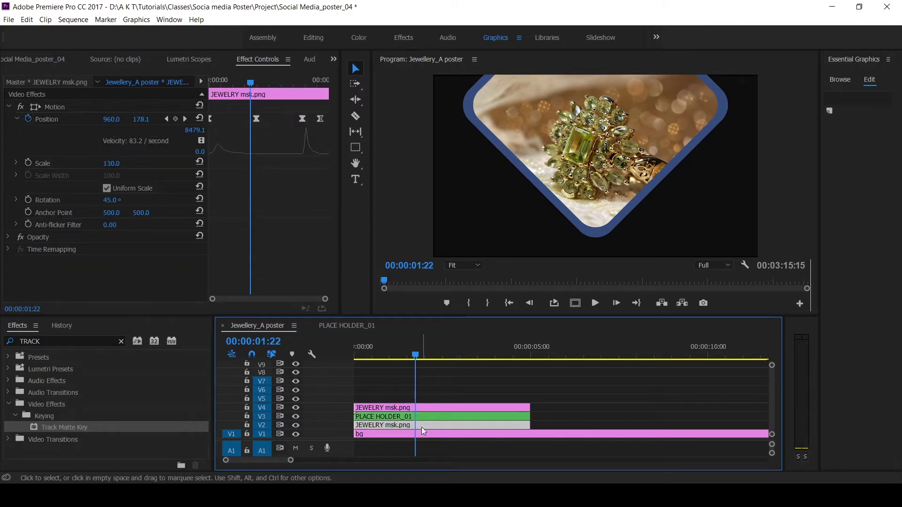
pyautogui.click(30, 198)
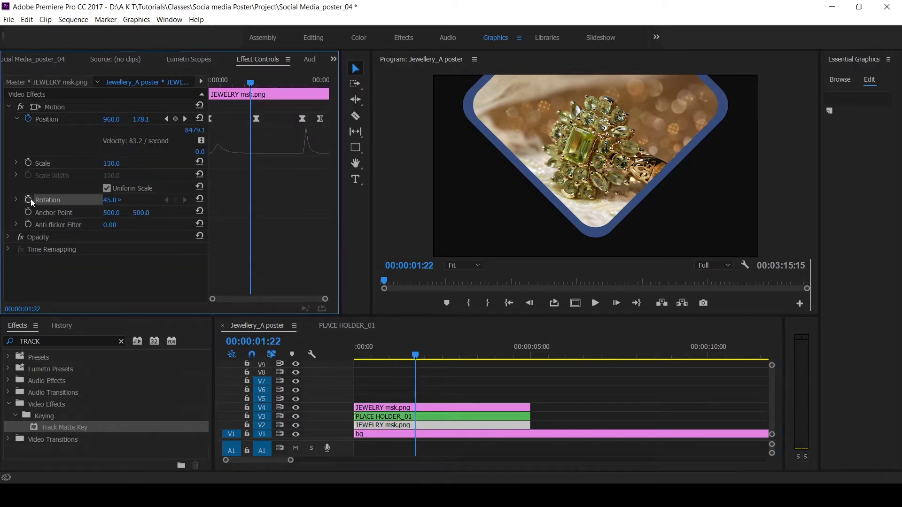
pyautogui.click(28, 200)
pyautogui.moveTo(251, 201); pyautogui.dragTo(176, 202)
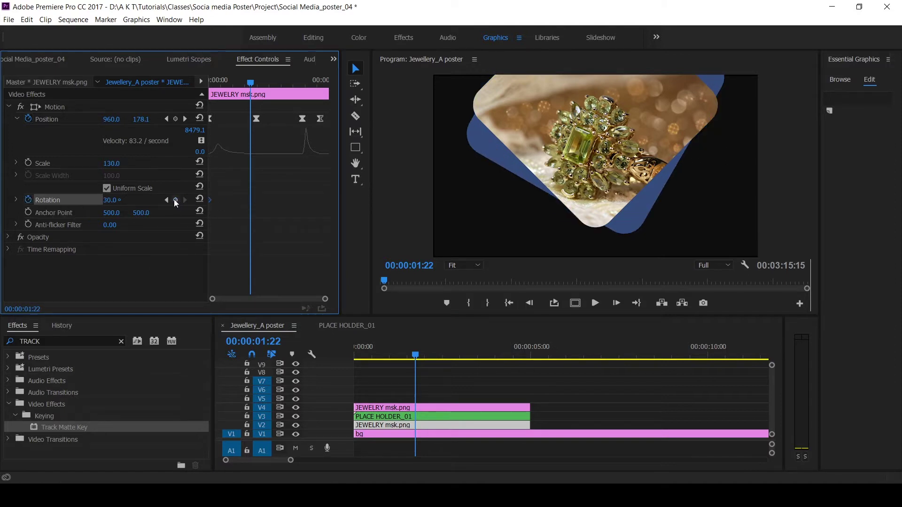
pyautogui.moveTo(252, 86); pyautogui.dragTo(275, 119)
pyautogui.click(109, 202)
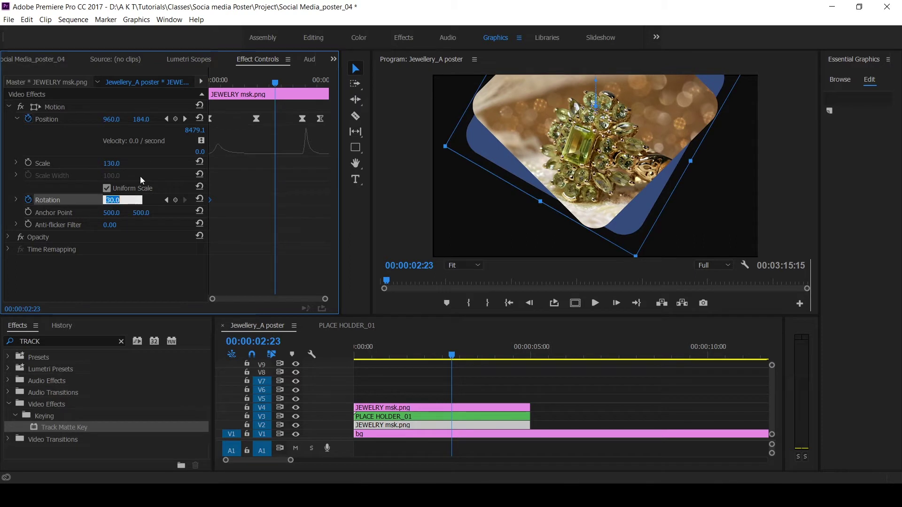
pyautogui.write('50')
pyautogui.press('Return')
# Step: Move the second rotation keyframe to the clip's end, ease both rotation keyframes and preview the animation
pyautogui.moveTo(275, 201); pyautogui.dragTo(334, 216)
pyautogui.rightClick(327, 200)
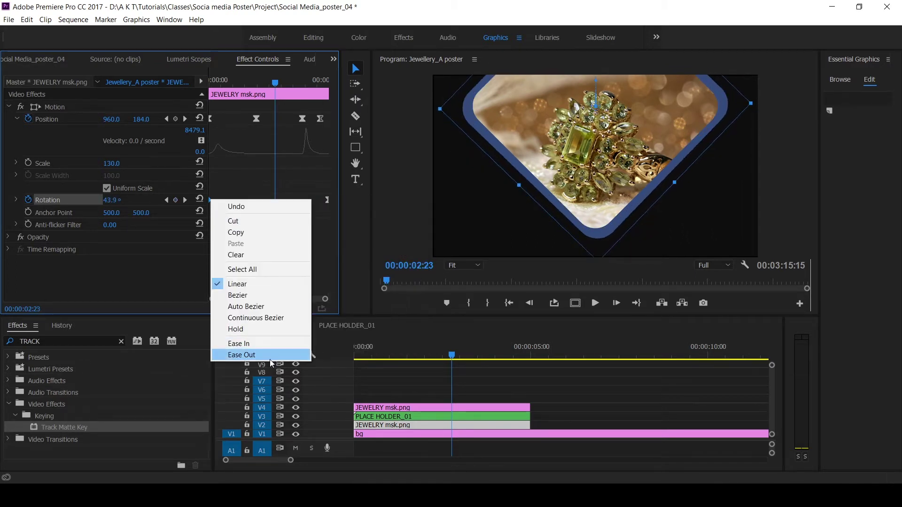
pyautogui.click(350, 360)
pyautogui.press('Home')
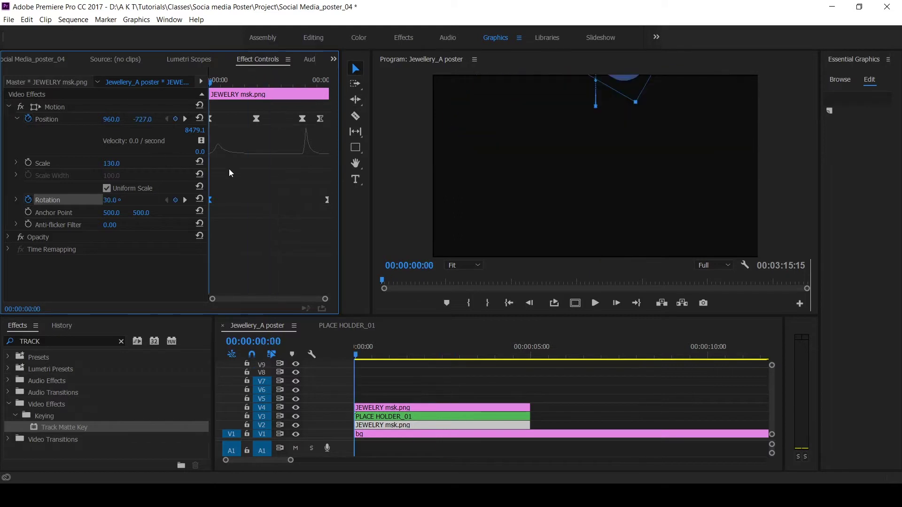
pyautogui.press('space')
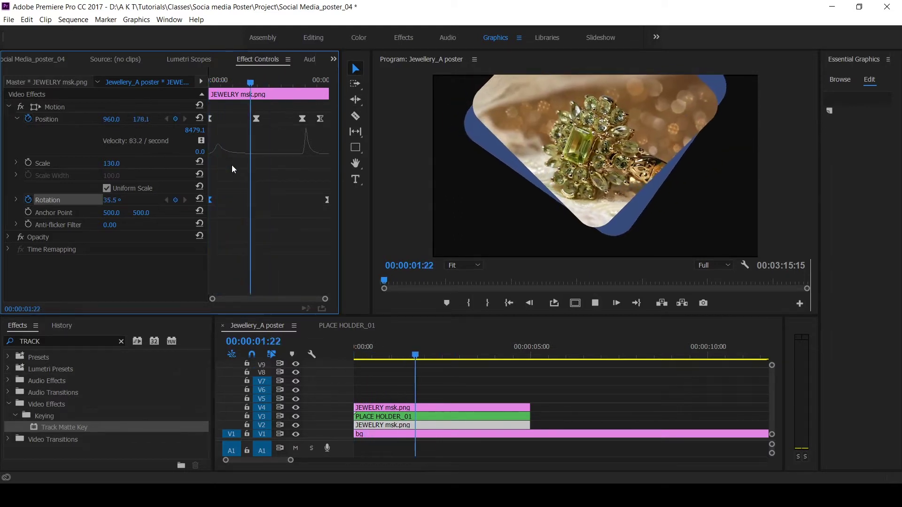
pyautogui.press('space')
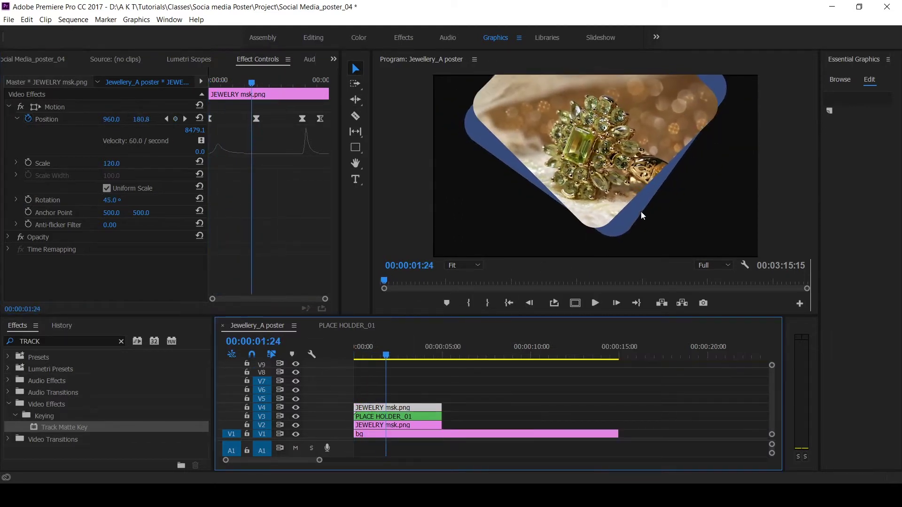
pyautogui.hotkey('ctrl', '`')
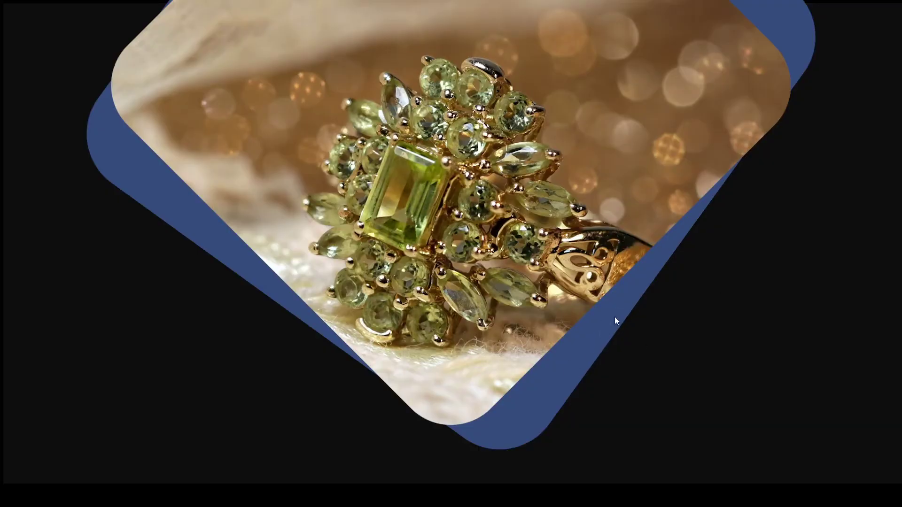
pyautogui.hotkey('ctrl', '`')
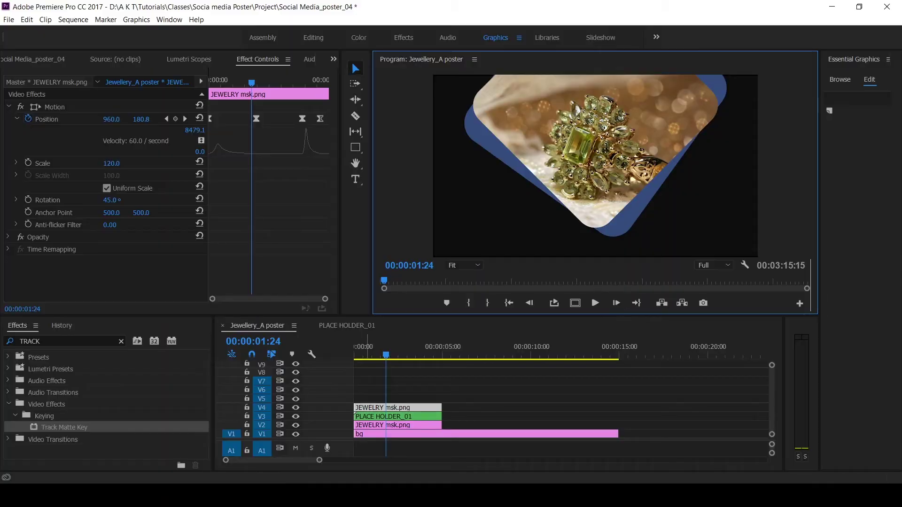
# Step: Move both mask clips and PLACE HOLDER_01 up one track, to V5, V4 and V3, leaving V2 free
pyautogui.moveTo(437, 389); pyautogui.dragTo(429, 416)
pyautogui.click(453, 411)
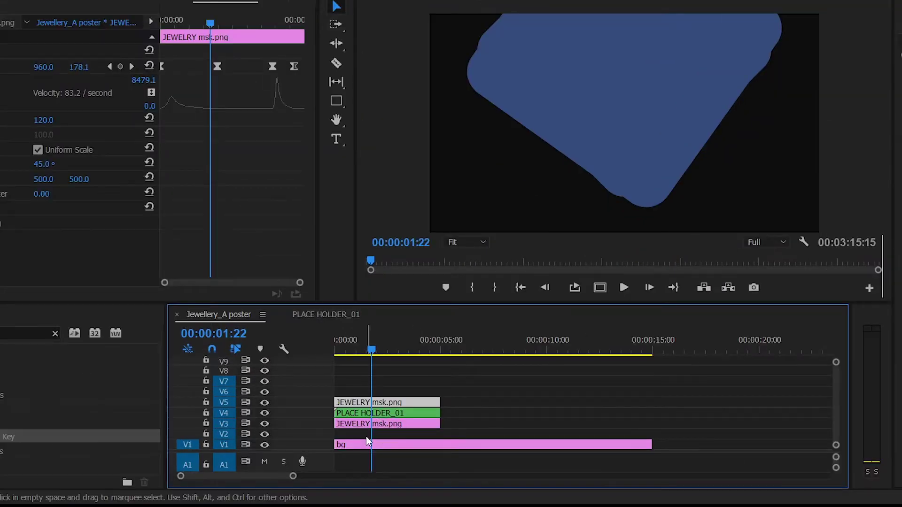
pyautogui.click(366, 437)
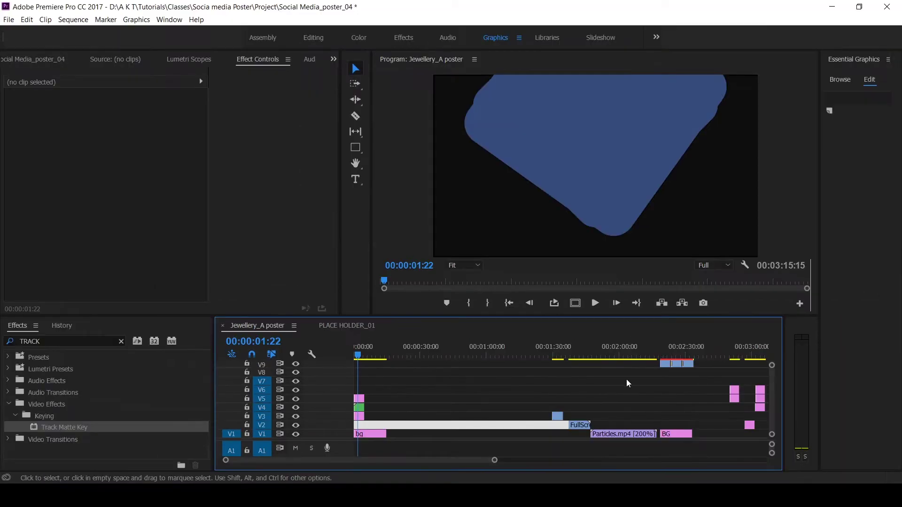
# Step: Move the Particles.mp4 clip from V1 to the start of V2, below the mask copy
pyautogui.click(609, 350)
pyautogui.click(616, 434)
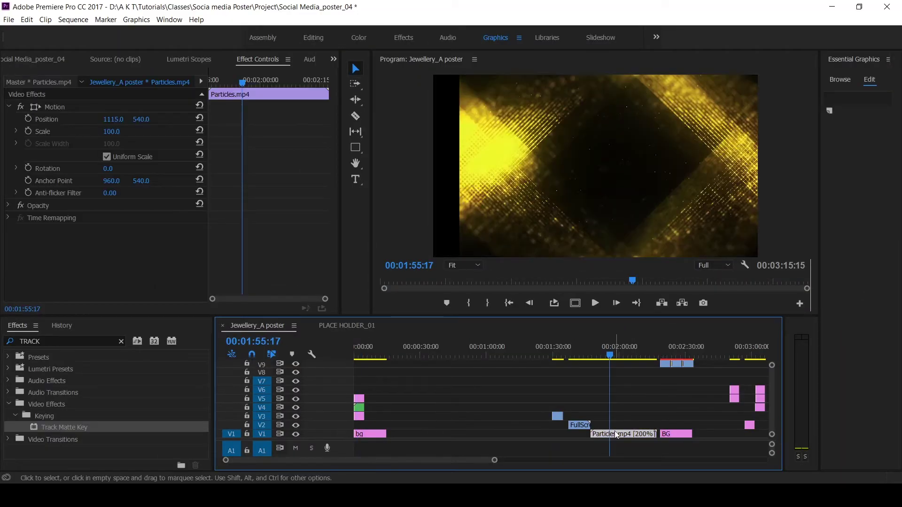
pyautogui.moveTo(613, 438); pyautogui.dragTo(376, 426)
pyautogui.click(359, 346)
# Step: Nest the Particles.mp4 clip on V2 as a sequence named PARTICLES
pyautogui.press('=')
pyautogui.press('=')
pyautogui.press('=')
pyautogui.press('=')
pyautogui.rightClick(399, 427)
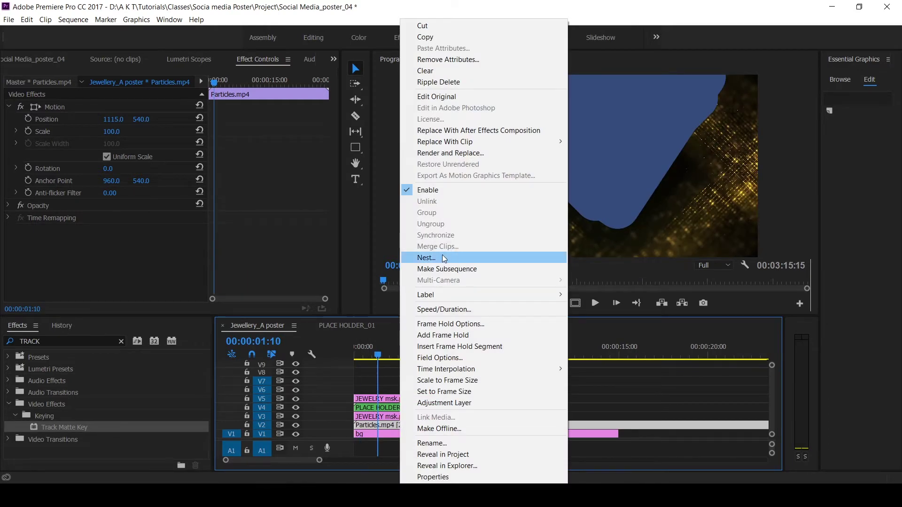
pyautogui.click(465, 257)
pyautogui.write('PARTICLES')
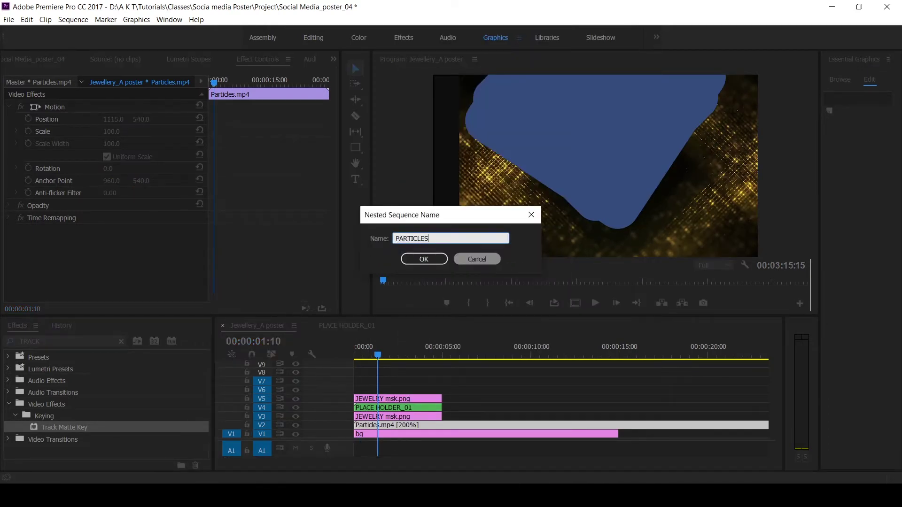
pyautogui.click(424, 260)
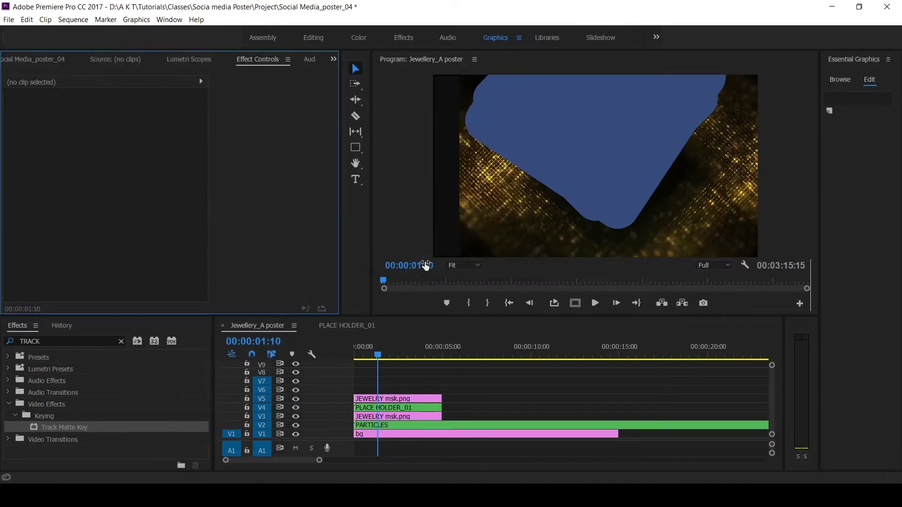
# Step: Apply the Track Matte Key effect to the PARTICLES clip with Video 3 as its matte
pyautogui.click(383, 426)
pyautogui.moveTo(65, 428); pyautogui.dragTo(470, 425)
pyautogui.click(134, 255)
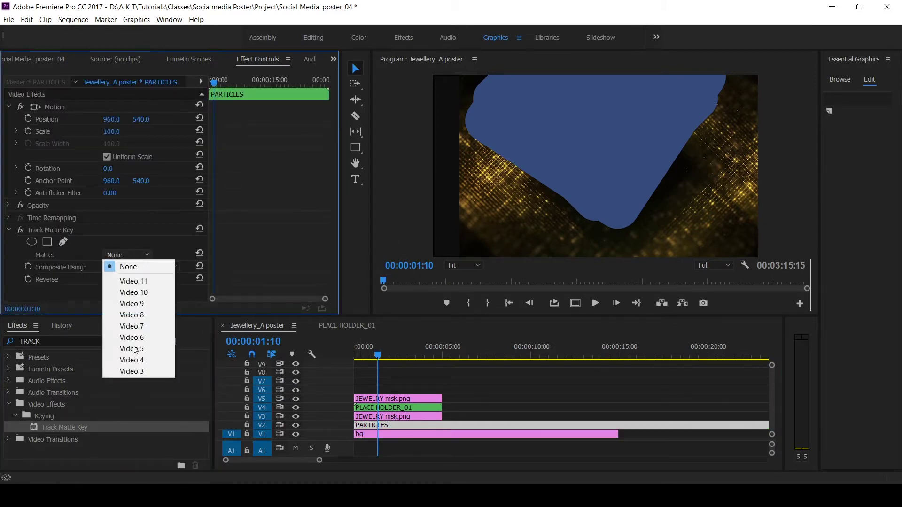
pyautogui.click(136, 372)
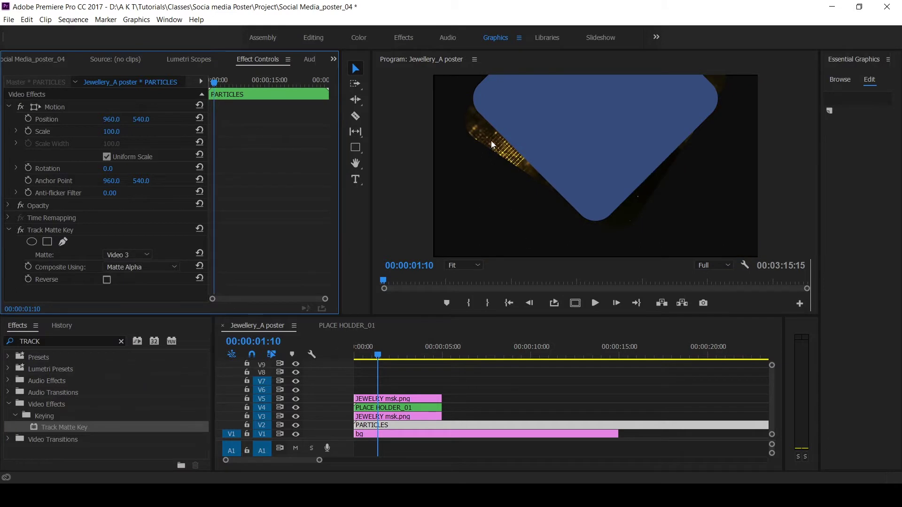
# Step: Set PLACE HOLDER_01's Track Matte Key matte to Video 5 and play the particle-bordered photo full screen
pyautogui.click(394, 409)
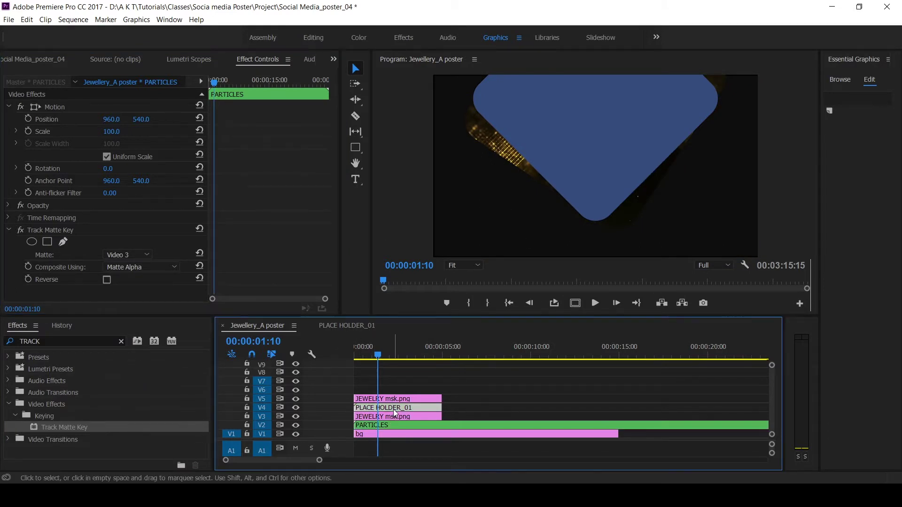
pyautogui.click(140, 253)
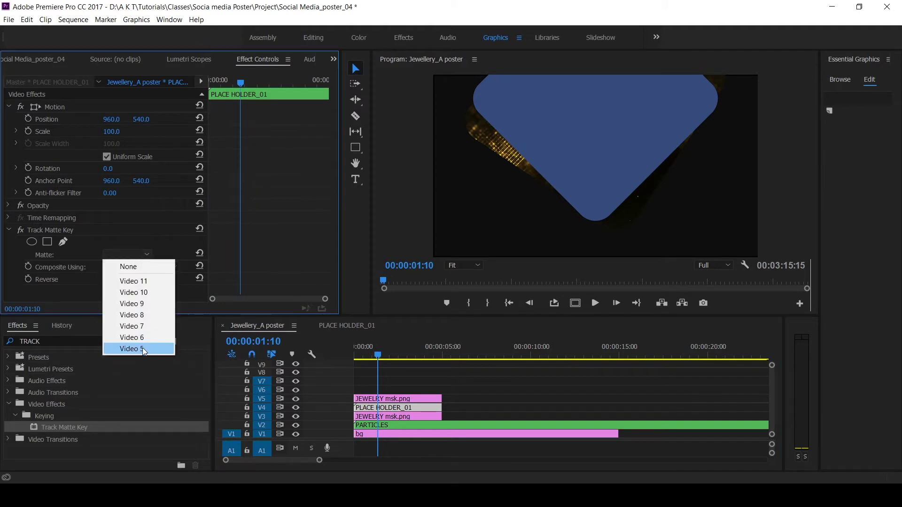
pyautogui.click(144, 348)
pyautogui.click(381, 358)
pyautogui.press('Home')
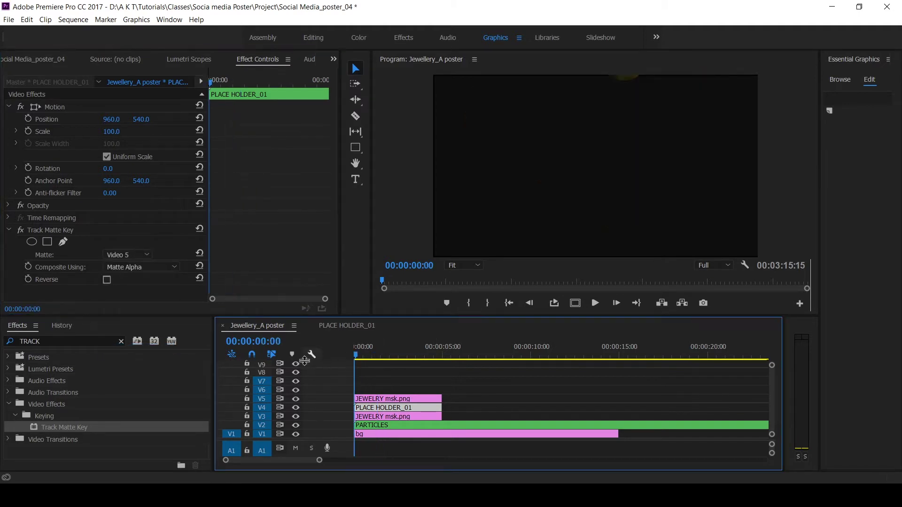
pyautogui.press('space')
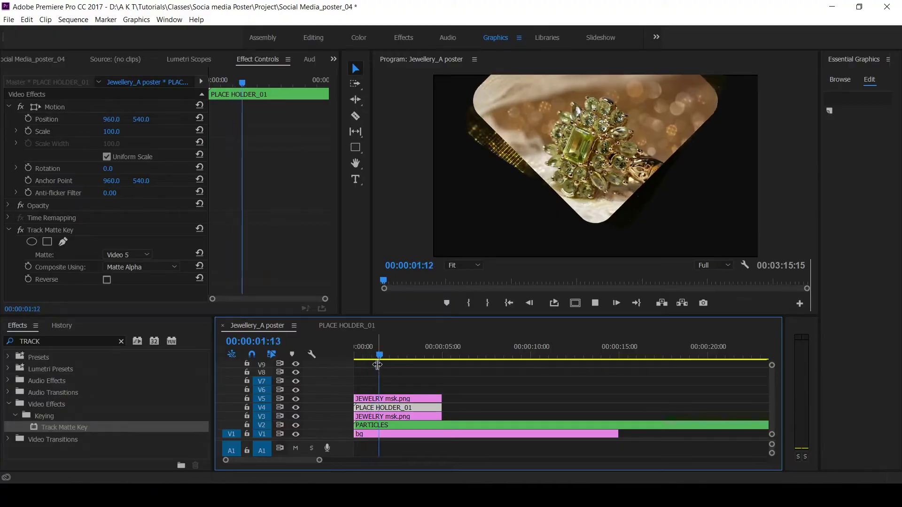
pyautogui.hotkey('ctrl', '`')
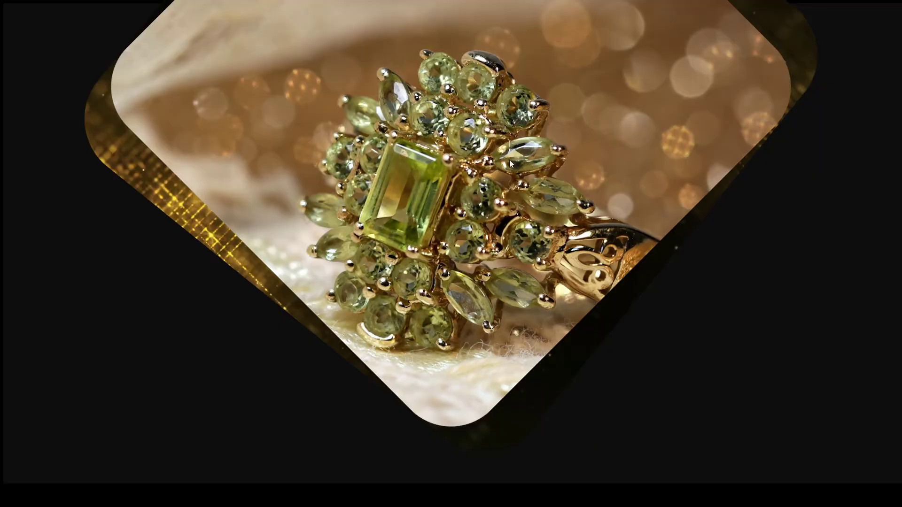
pyautogui.hotkey('ctrl', '`')
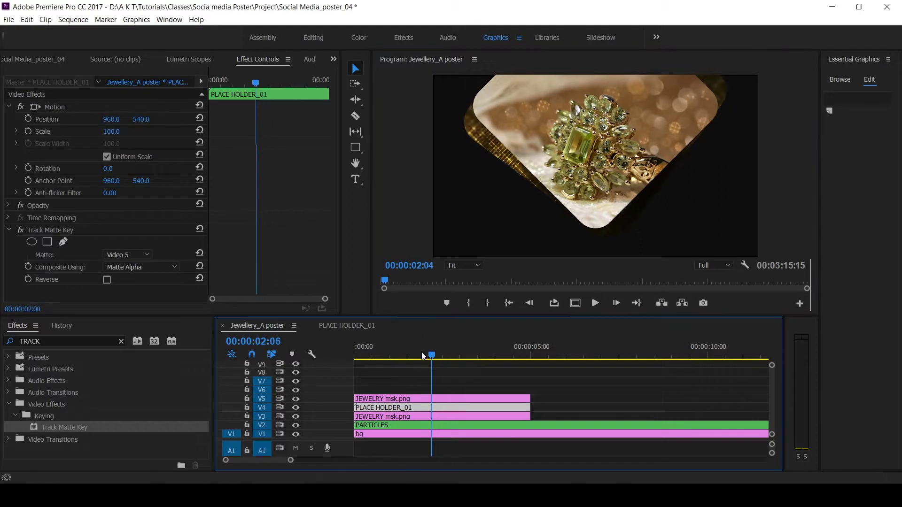
# Step: Copy the FullScreen_Bokeh_3.mp4 clip at about 1:40 on V2 of the Jewellery_A poster sequence
pyautogui.moveTo(421, 353); pyautogui.dragTo(411, 356)
pyautogui.doubleClick(415, 407)
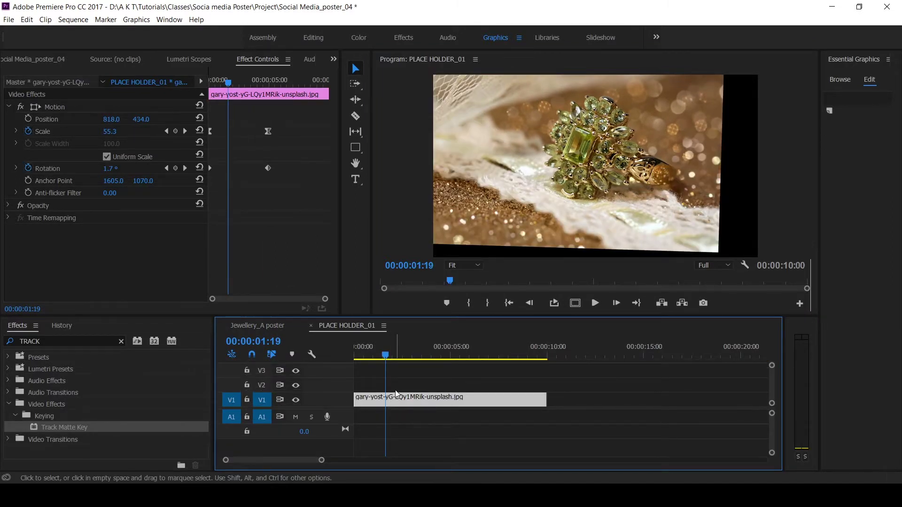
pyautogui.press('-')
pyautogui.press('-')
pyautogui.press('-')
pyautogui.click(261, 325)
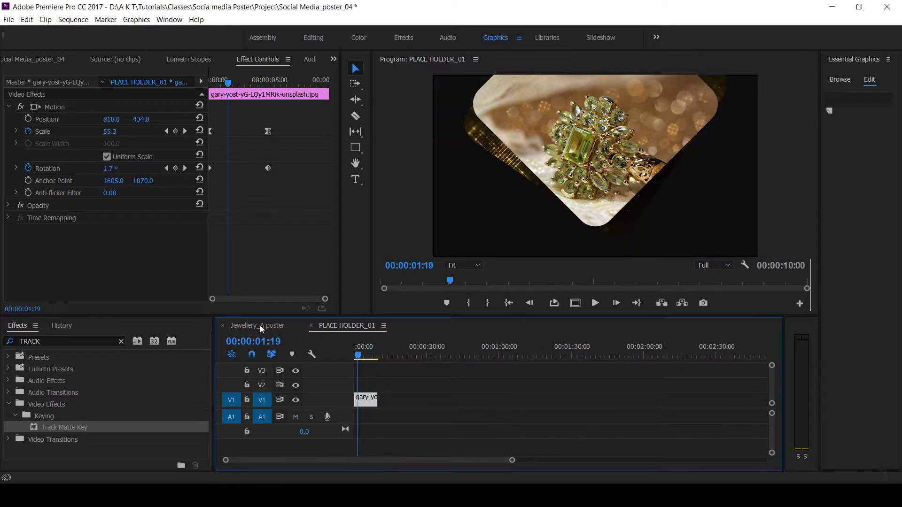
pyautogui.press('-')
pyautogui.press('-')
pyautogui.press('-')
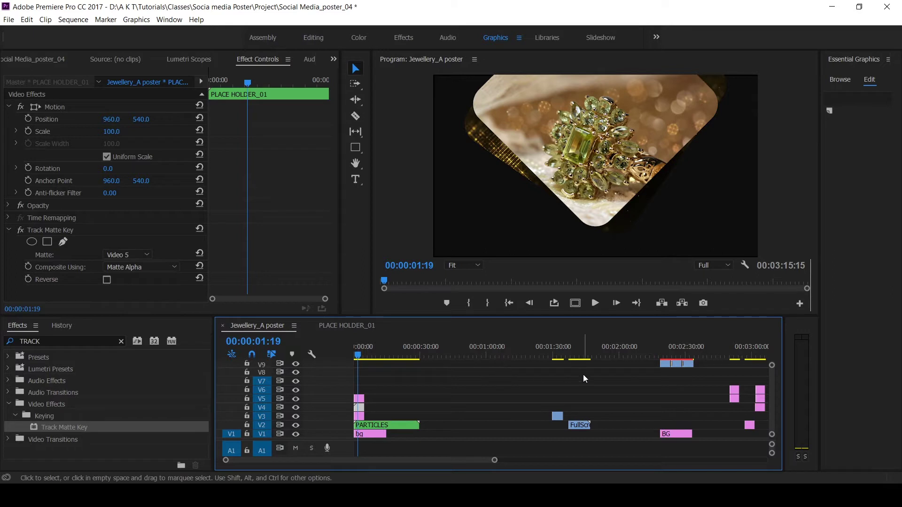
pyautogui.moveTo(557, 358); pyautogui.dragTo(577, 360)
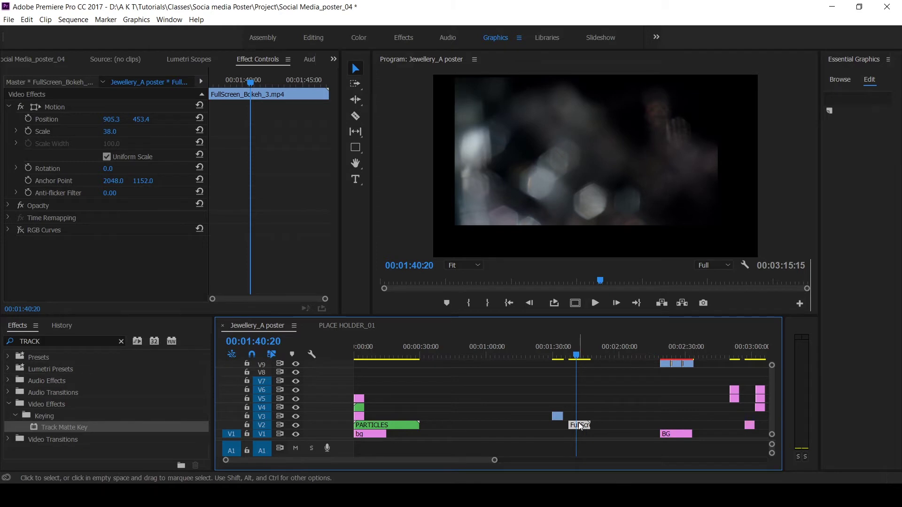
# Step: Paste the bokeh clip into the PLACE HOLDER_01 sequence and place it on V2 above the ring photo, from the start
pyautogui.click(352, 326)
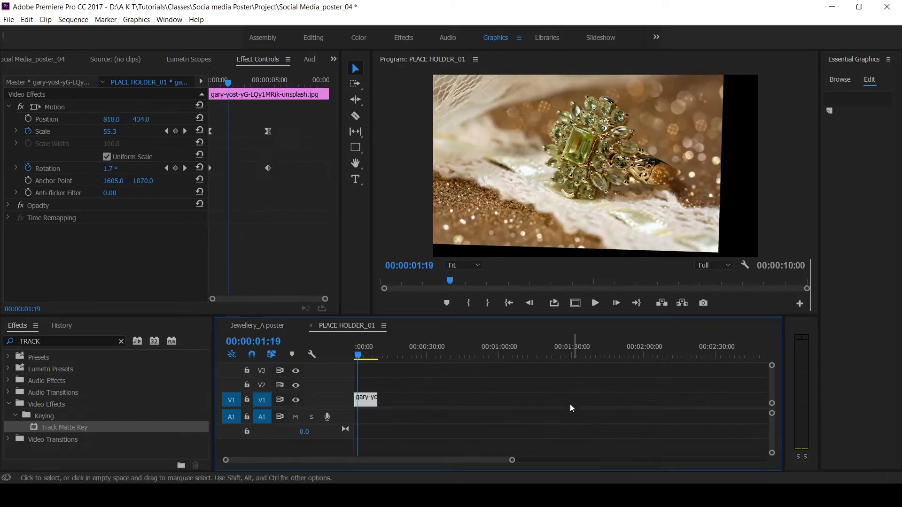
pyautogui.moveTo(373, 358); pyautogui.dragTo(397, 359)
pyautogui.hotkey('ctrl', 'v')
pyautogui.moveTo(407, 398); pyautogui.dragTo(372, 384)
pyautogui.click(363, 348)
pyautogui.press('=')
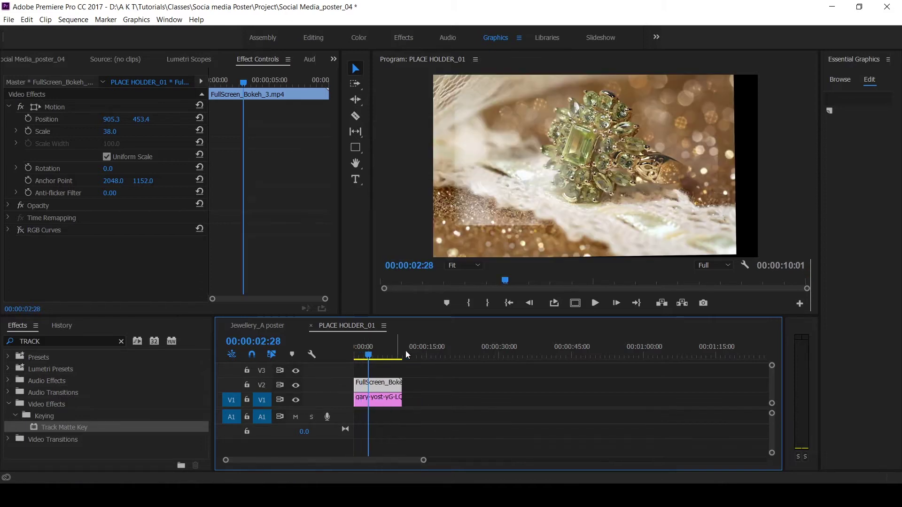
pyautogui.press('=')
pyautogui.press('=')
# Step: Set the FullScreen_Bokeh_3.mp4 clip's scale to 43 and play the overlay over the ring photo
pyautogui.moveTo(408, 345); pyautogui.dragTo(446, 359)
pyautogui.moveTo(109, 132); pyautogui.dragTo(111, 132)
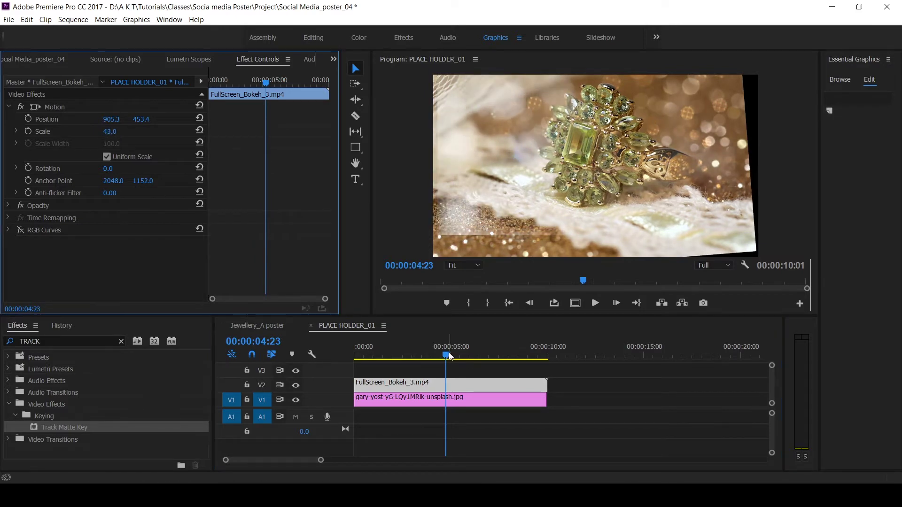
pyautogui.click(356, 354)
pyautogui.press('space')
pyautogui.press('space')
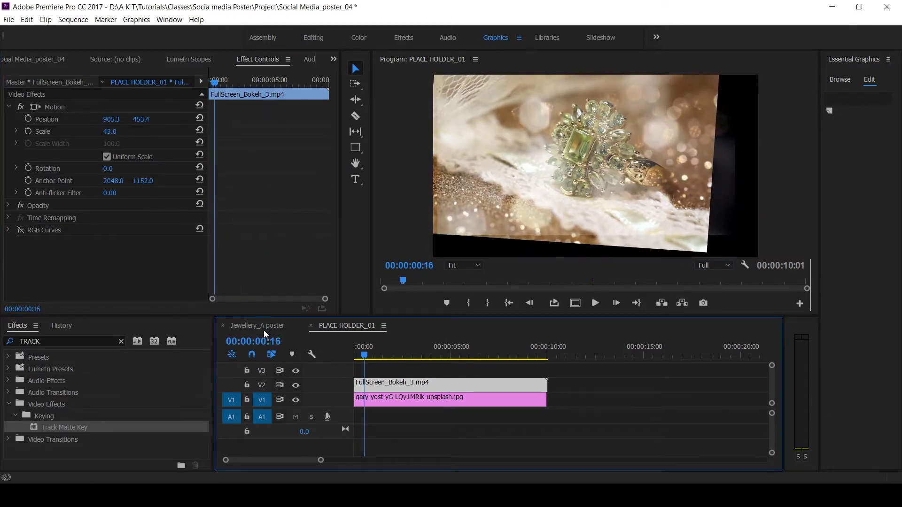
# Step: Play the Jewellery_A poster sequence from the start at full screen to check the bokeh overlay and particle border
pyautogui.click(260, 325)
pyautogui.click(355, 358)
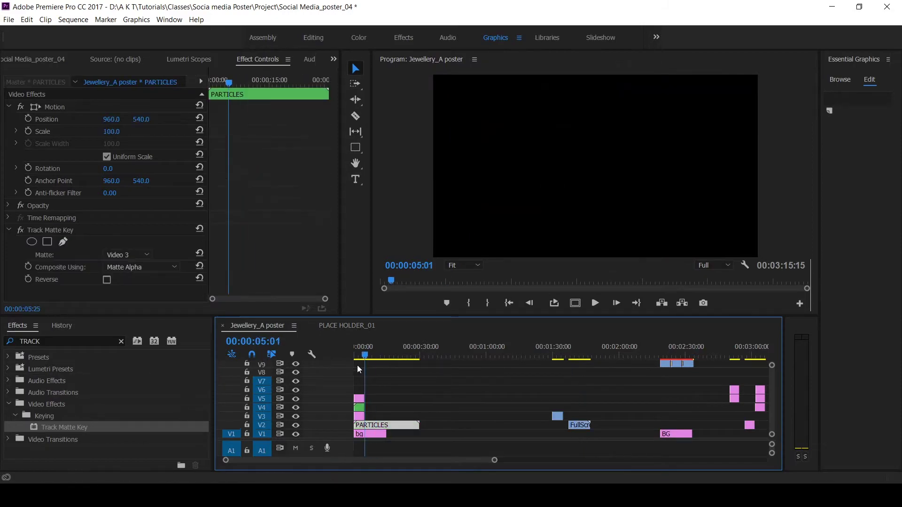
pyautogui.press('space')
pyautogui.hotkey('ctrl', '`')
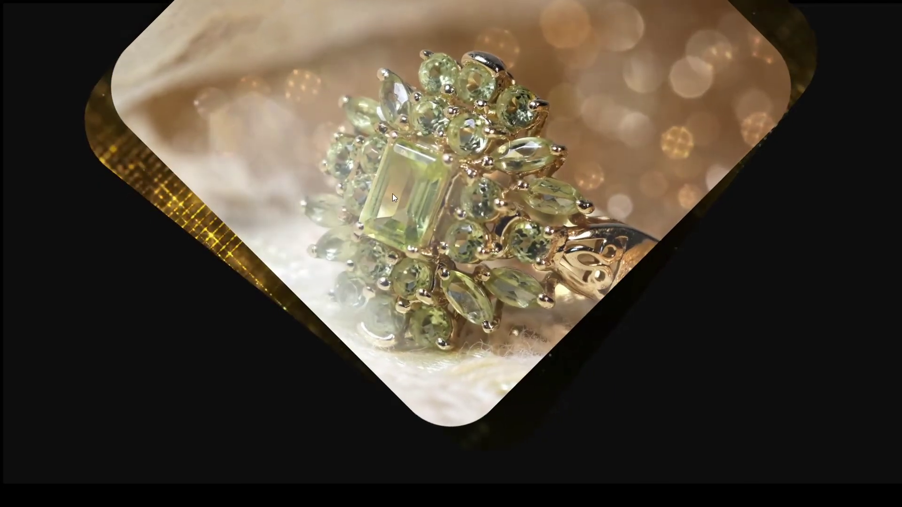
pyautogui.hotkey('ctrl', '`')
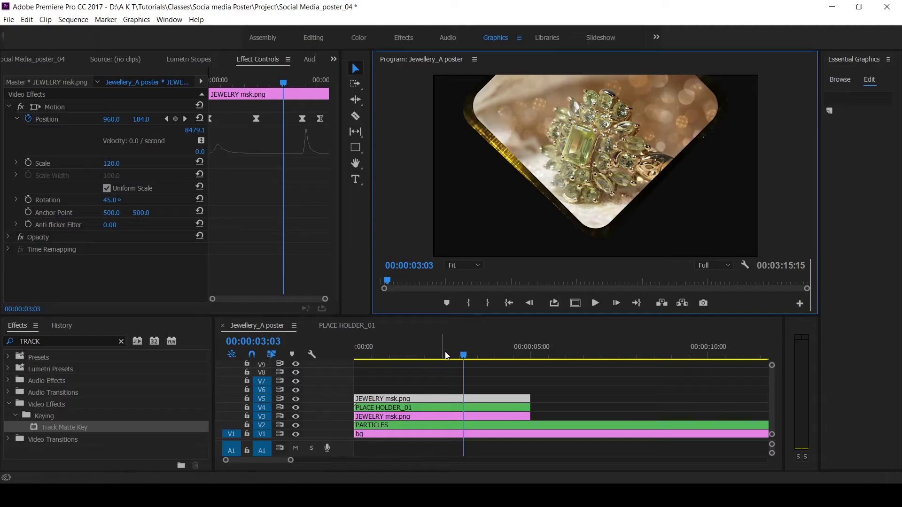
# Step: Preview the Jewellery_A poster composition at full screen around 00:00:02:17
pyautogui.moveTo(445, 357)
pyautogui.mouseDown()
pyautogui.moveTo(397, 358)
pyautogui.moveTo(447, 362)
pyautogui.mouseUp()
pyautogui.press('`')
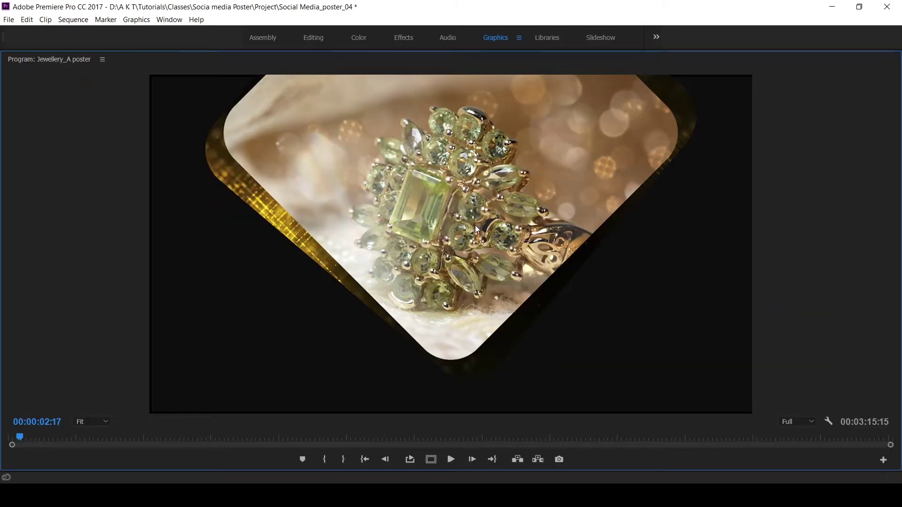
pyautogui.hotkey('ctrl', '`')
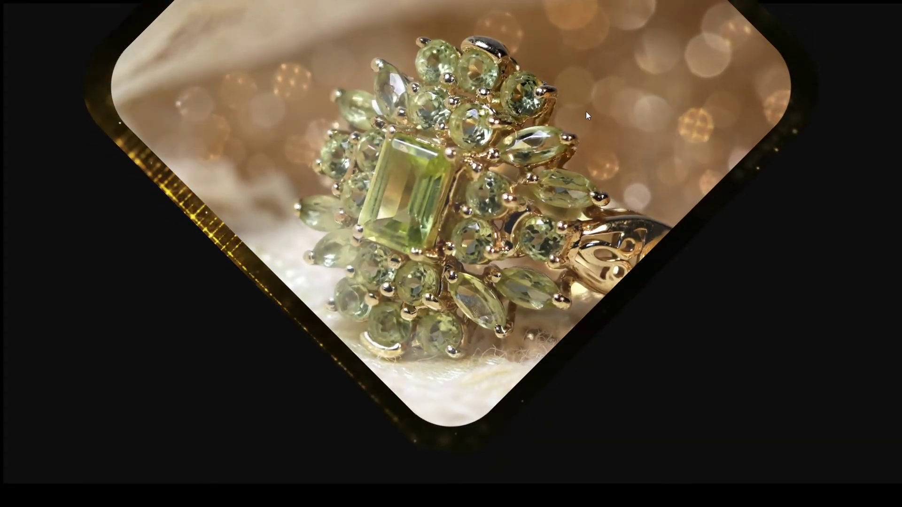
pyautogui.hotkey('ctrl', '`')
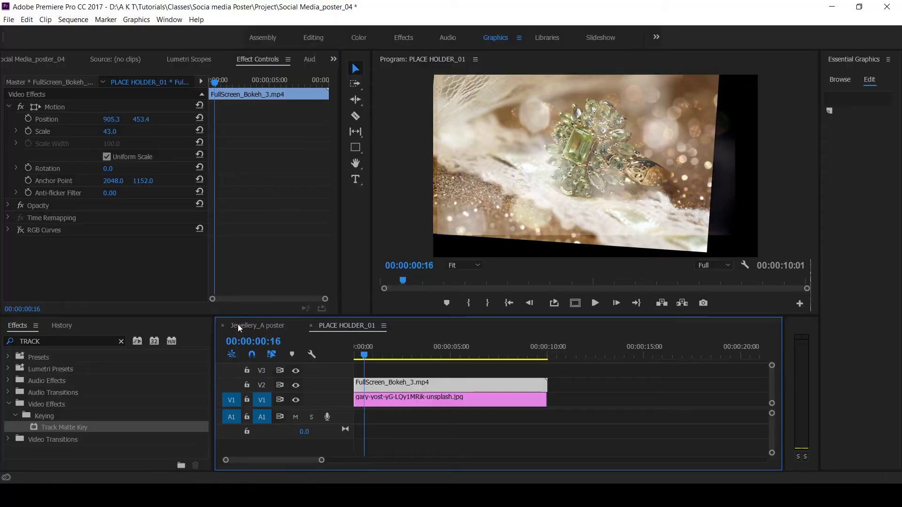
# Step: In PLACE HOLDER_01, toggle the bokeh clip's RGB Curves effect and adjust the lower point of its Master curve
pyautogui.click(338, 328)
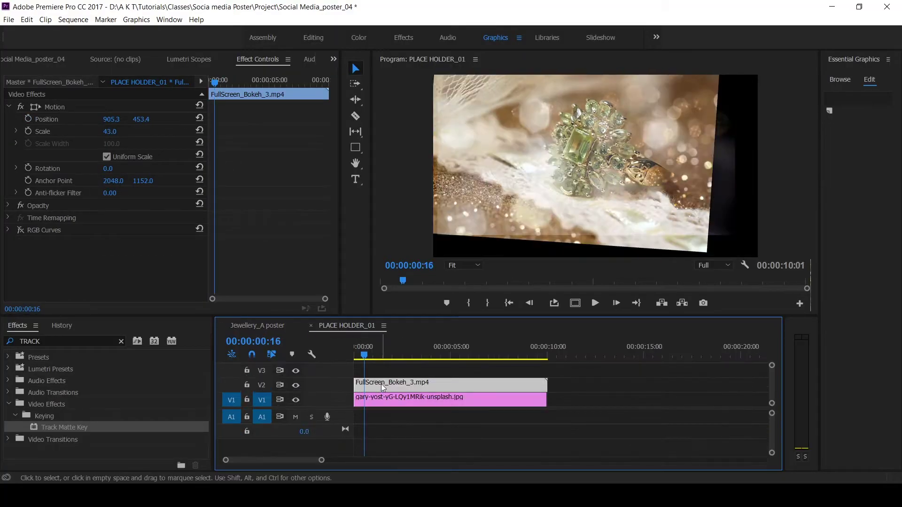
pyautogui.moveTo(364, 355); pyautogui.dragTo(377, 355)
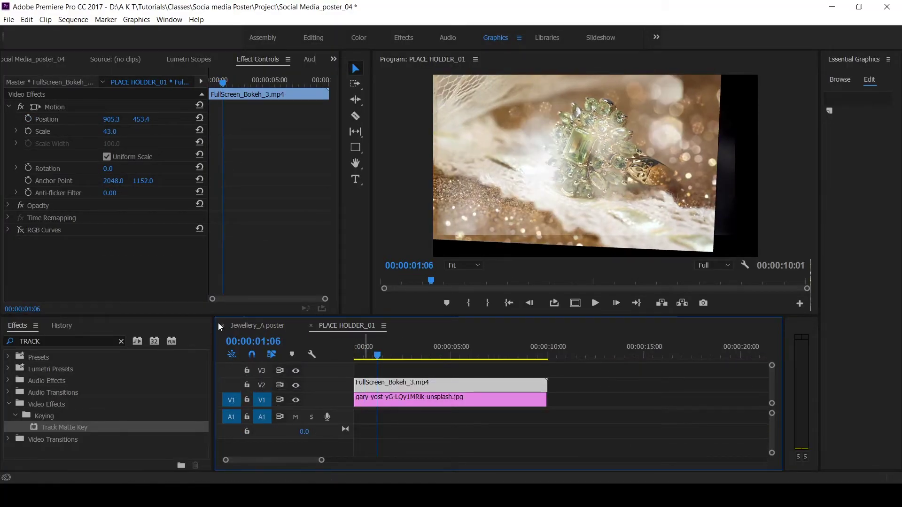
pyautogui.click(56, 229)
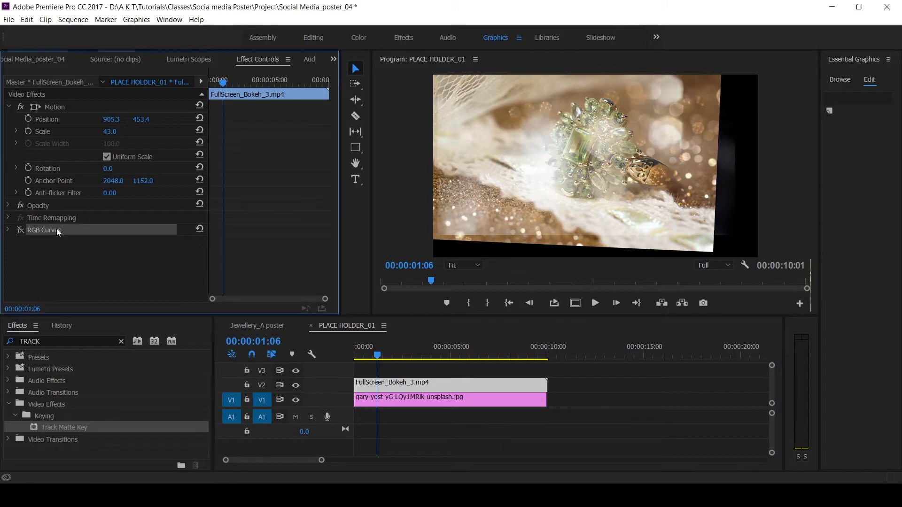
pyautogui.click(21, 230)
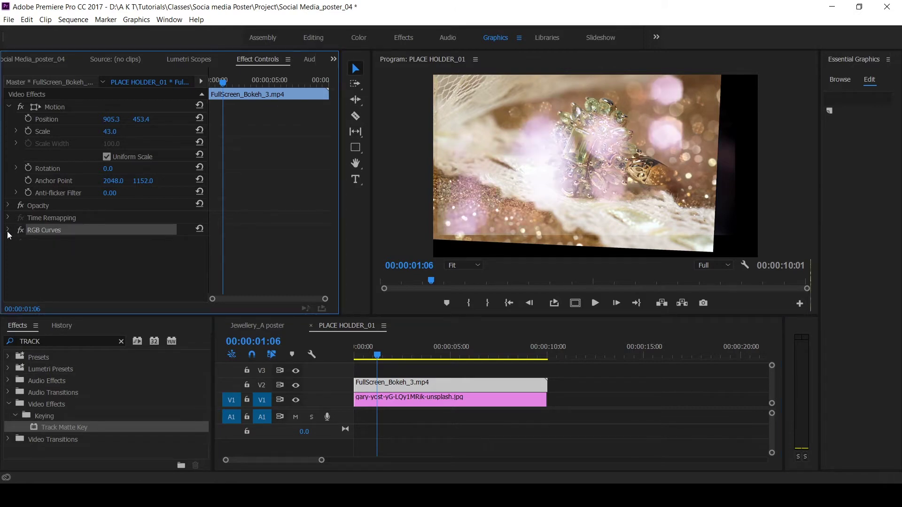
pyautogui.click(8, 229)
pyautogui.scroll(-5, 258, 211)
pyautogui.scroll(-2, 277, 230)
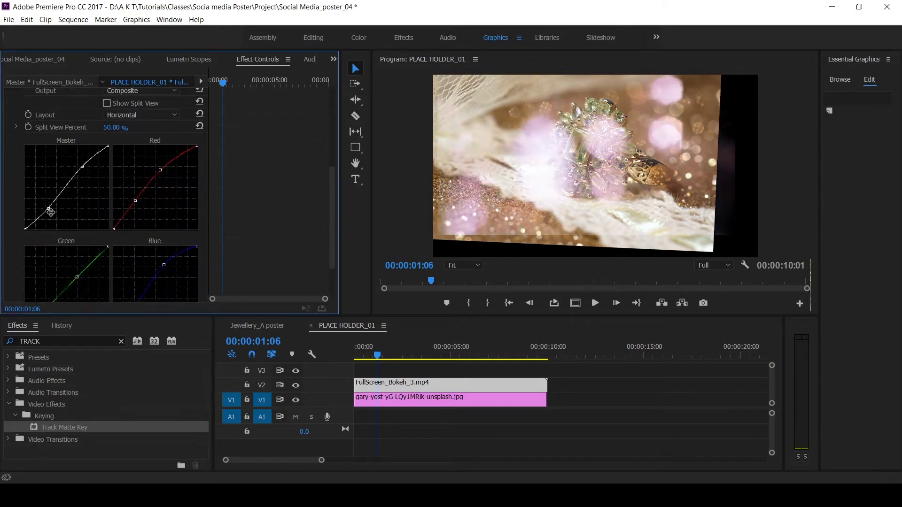
pyautogui.moveTo(48, 209)
pyautogui.mouseDown()
pyautogui.moveTo(54, 218)
pyautogui.moveTo(56, 210)
pyautogui.mouseUp()
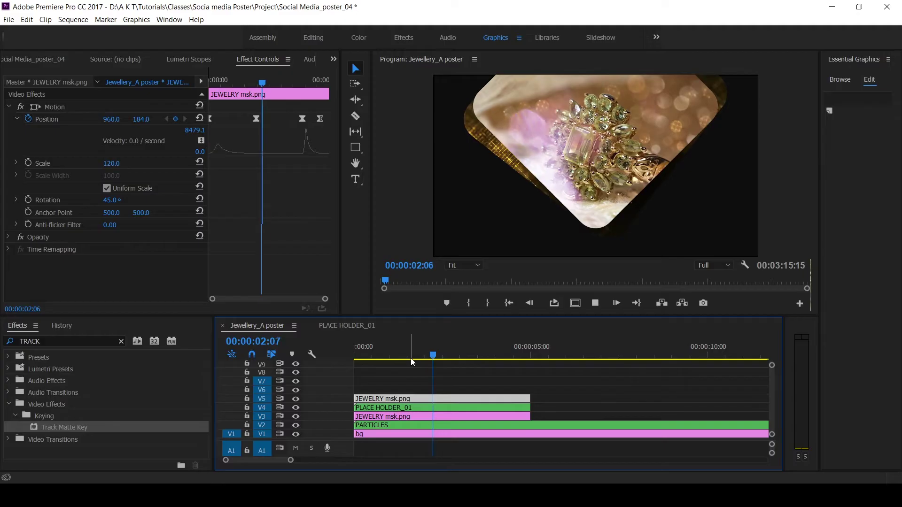
# Step: Play the Jewellery_A poster sequence from the start and inspect the recoloured bokeh enlarged at 00:00:03:00
pyautogui.moveTo(436, 358); pyautogui.dragTo(467, 358)
pyautogui.press('Home')
pyautogui.press('space')
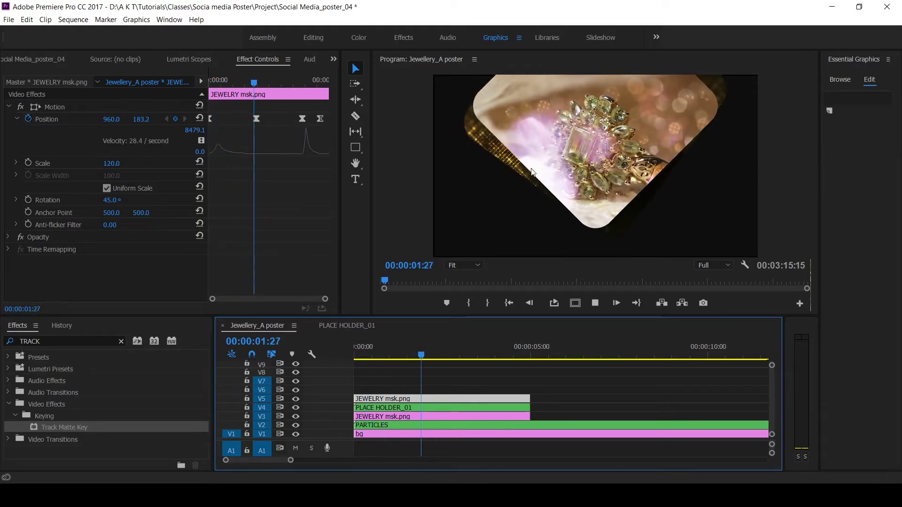
pyautogui.press('space')
pyautogui.moveTo(456, 355)
pyautogui.mouseDown()
pyautogui.moveTo(471, 355)
pyautogui.moveTo(437, 356)
pyautogui.moveTo(460, 355)
pyautogui.mouseUp()
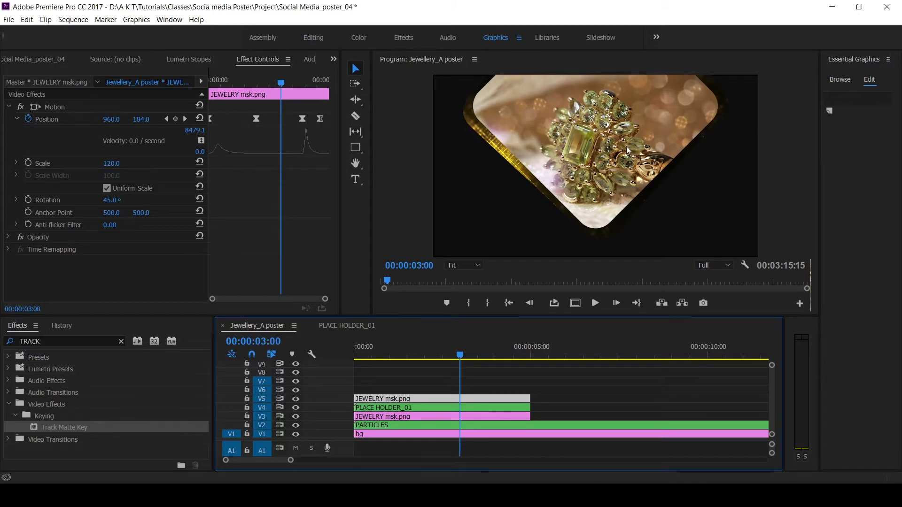
pyautogui.press('`')
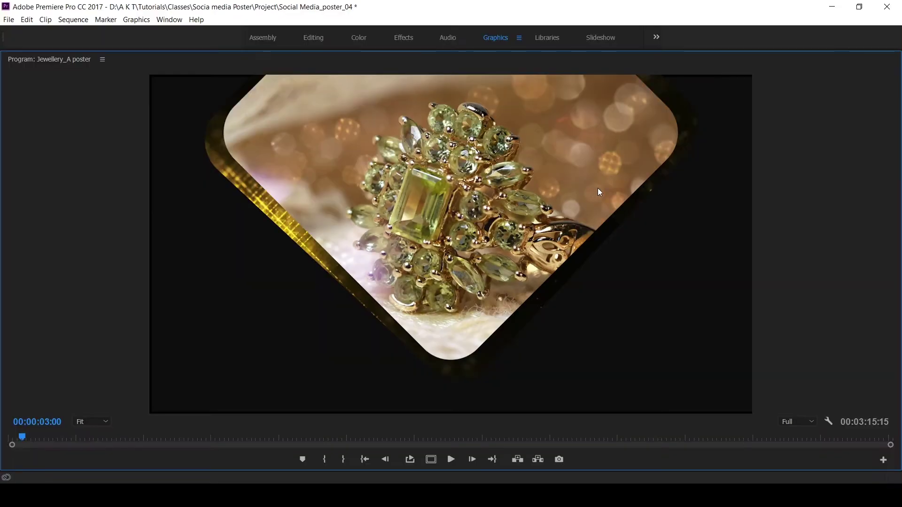
pyautogui.press('`')
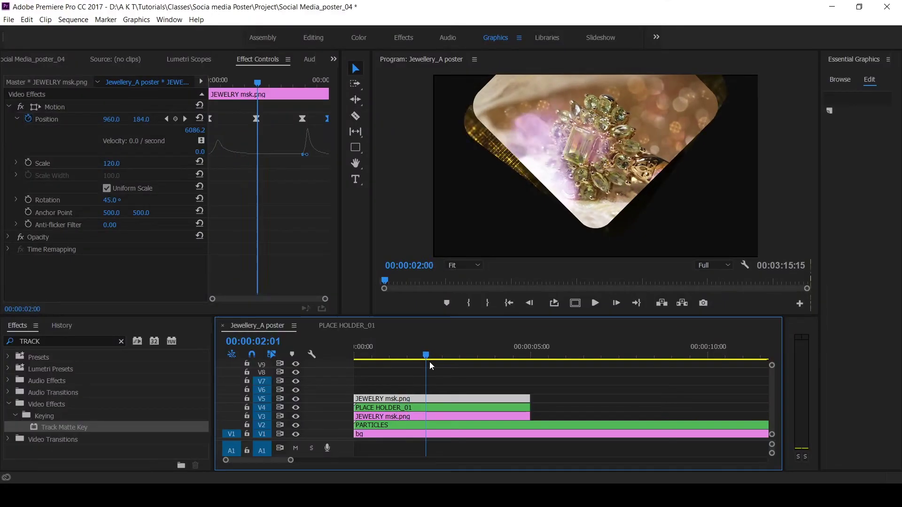
pyautogui.moveTo(429, 362); pyautogui.dragTo(454, 371)
pyautogui.press('-')
pyautogui.press('=')
pyautogui.click(441, 366)
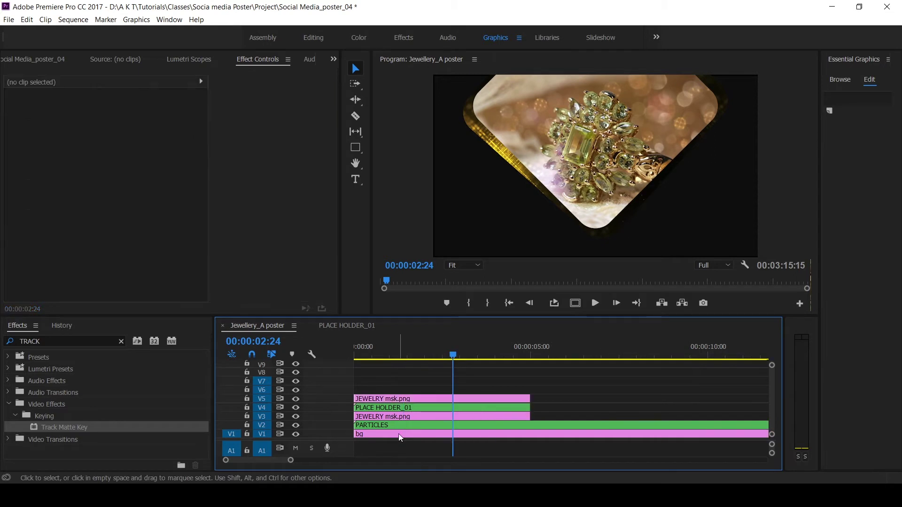
# Step: Nest the two JEWELRY msk.png clips, PLACE HOLDER_01 and PARTICLES into a sequence named SCENE_01, leaving out the bg clip
pyautogui.click(396, 437)
pyautogui.press('-')
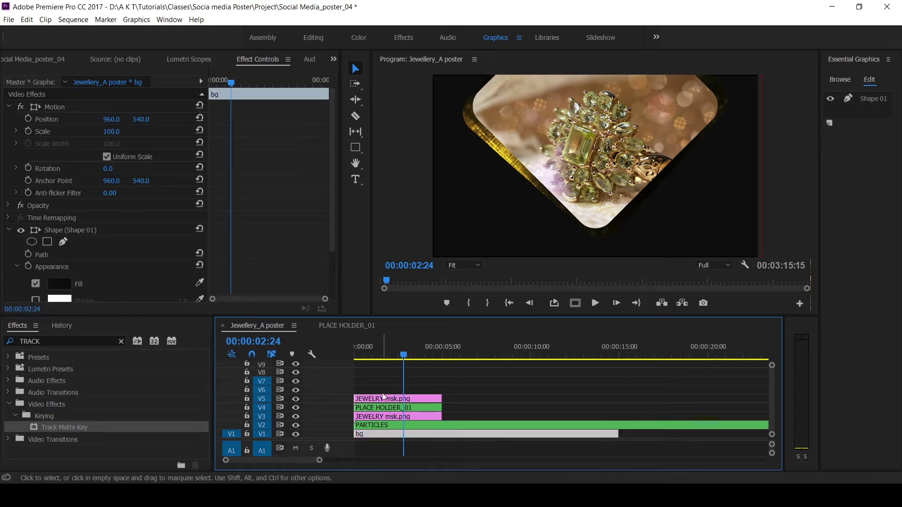
pyautogui.moveTo(376, 373); pyautogui.dragTo(393, 425)
pyautogui.rightClick(393, 425)
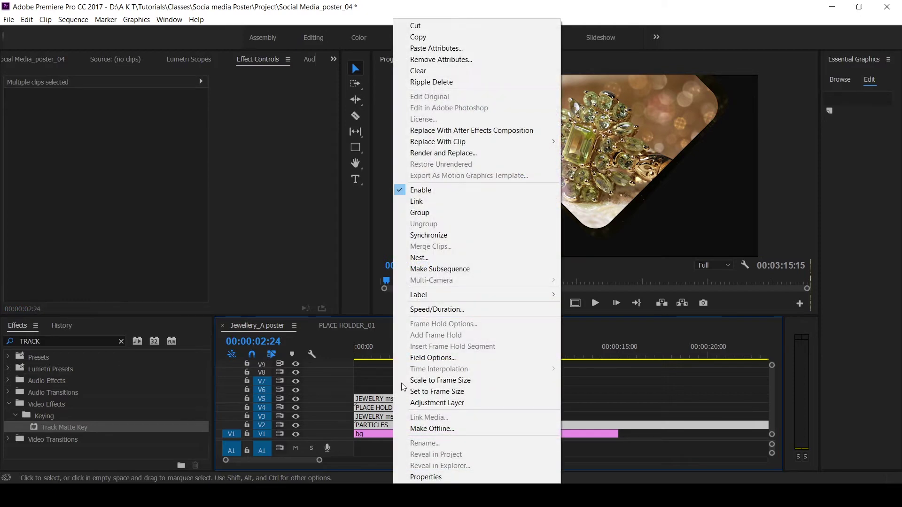
pyautogui.click(423, 258)
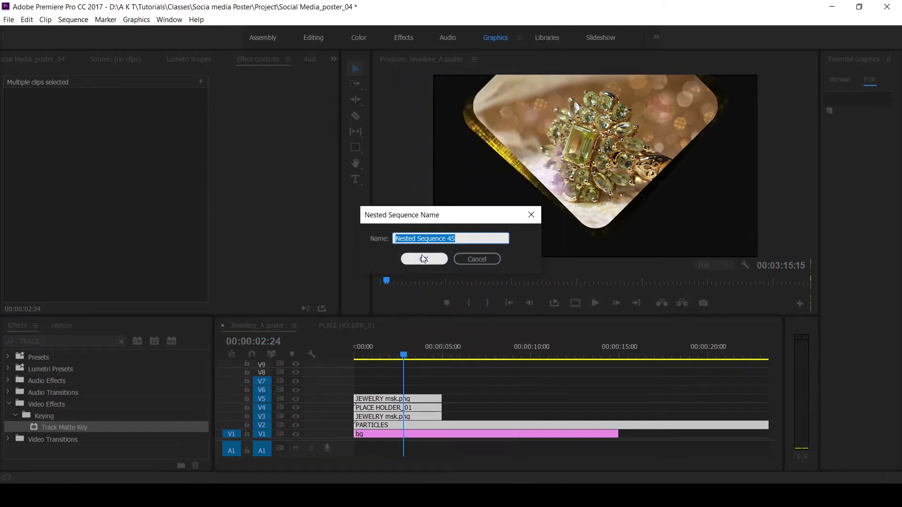
pyautogui.write('SCENE_01')
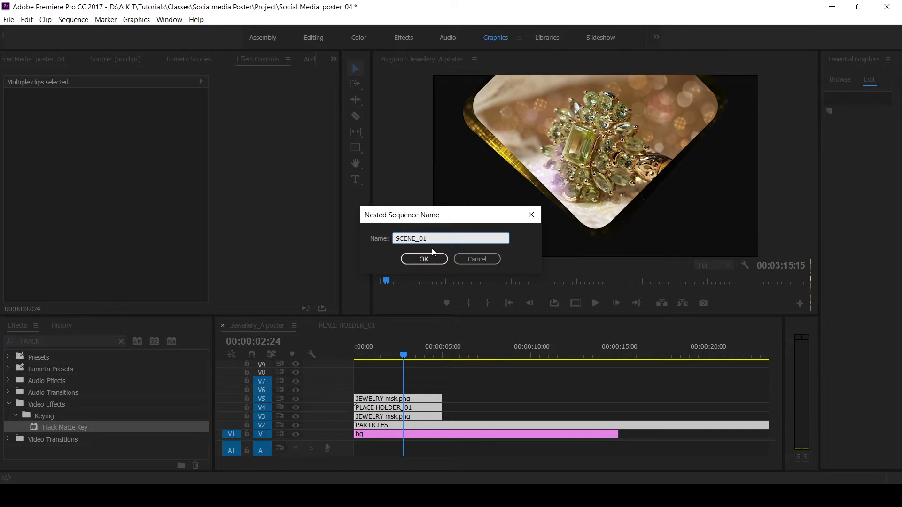
pyautogui.doubleClick(437, 237)
pyautogui.click(424, 259)
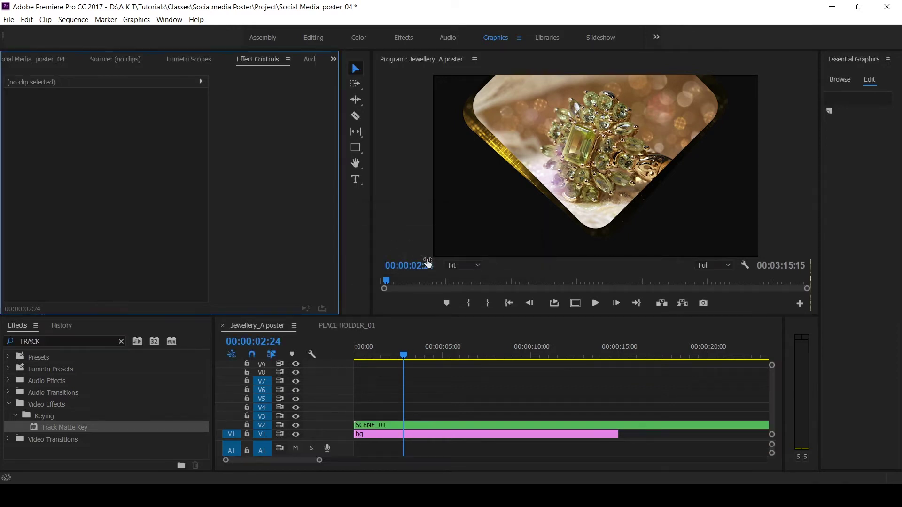
# Step: Trim the SCENE_01 clip on V2 so it ends at about 00:00:05:00
pyautogui.moveTo(399, 351)
pyautogui.mouseDown()
pyautogui.moveTo(442, 360)
pyautogui.moveTo(415, 359)
pyautogui.mouseUp()
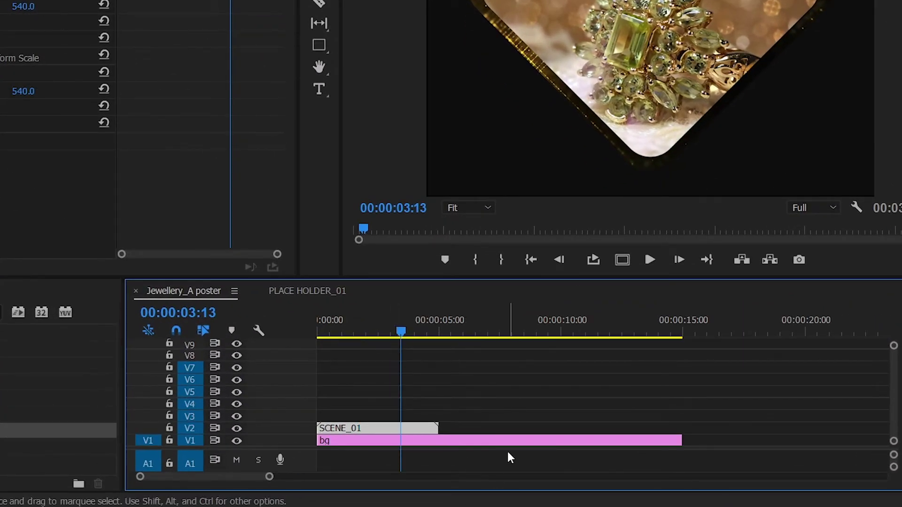
pyautogui.moveTo(378, 428); pyautogui.dragTo(459, 416)
pyautogui.moveTo(438, 325); pyautogui.dragTo(426, 342)
pyautogui.click(373, 408)
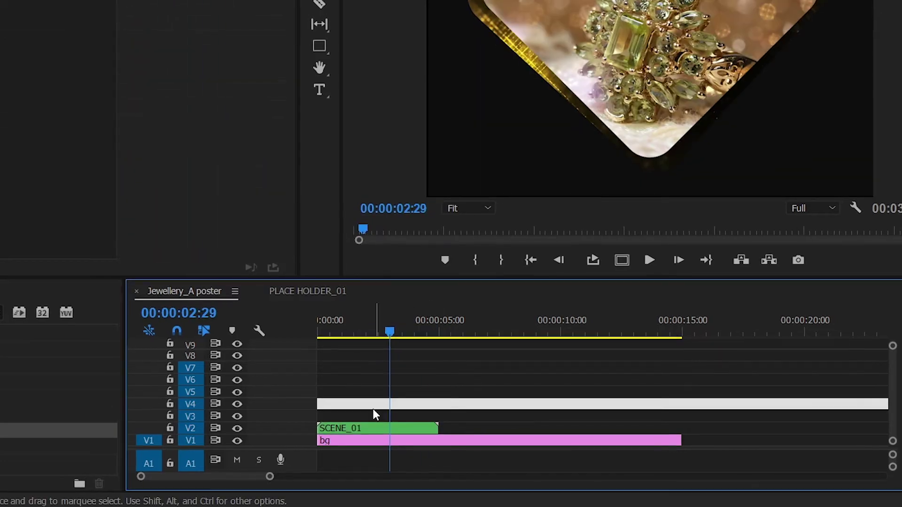
# Step: Reveal the SCENE_01 clip in the project, duplicate its sequence and name the duplicate SCENE_02
pyautogui.click(375, 428)
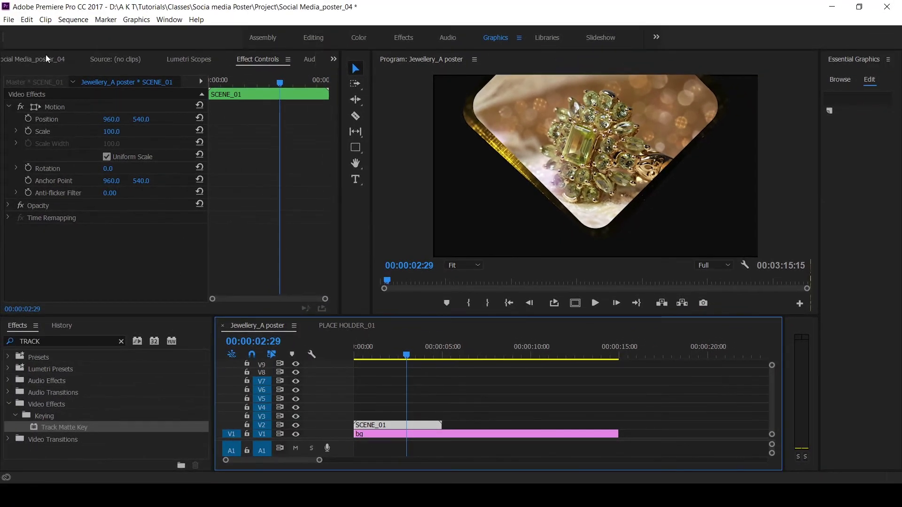
pyautogui.rightClick(413, 424)
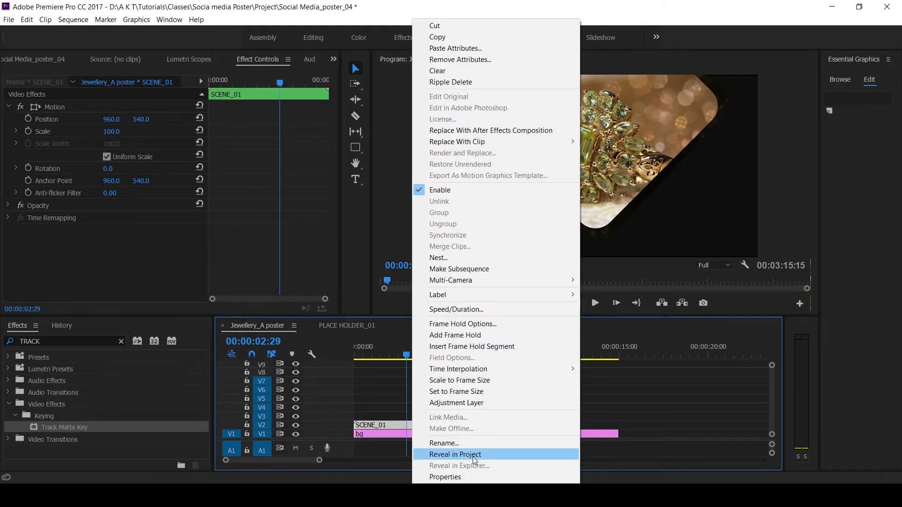
pyautogui.click(474, 455)
pyautogui.scroll(-1, 55, 267)
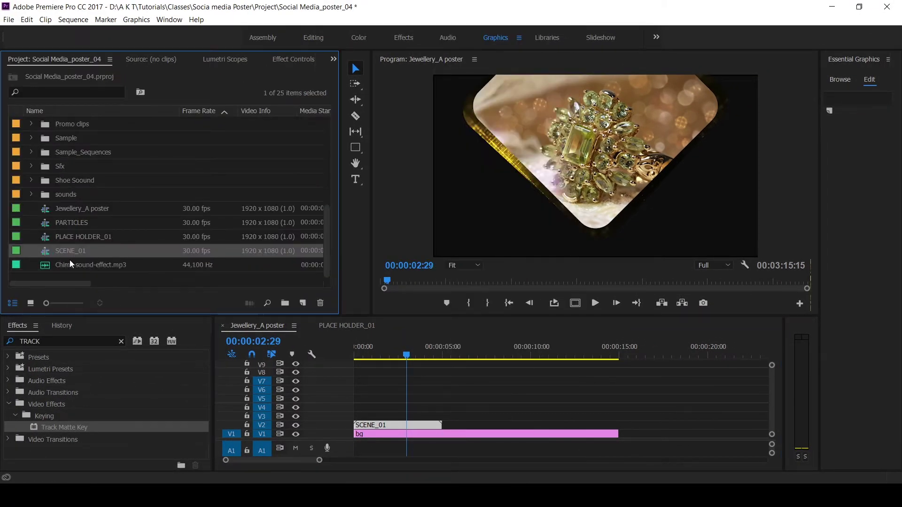
pyautogui.rightClick(45, 250)
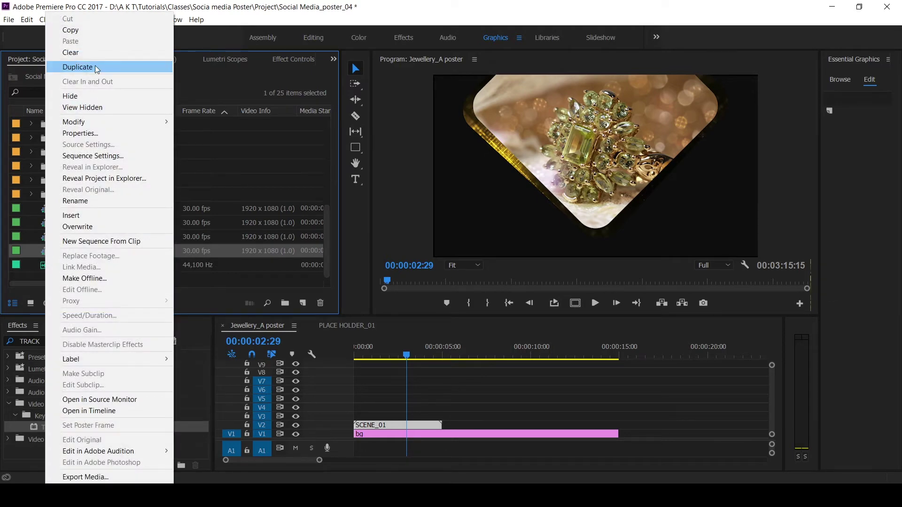
pyautogui.click(95, 67)
pyautogui.click(89, 265)
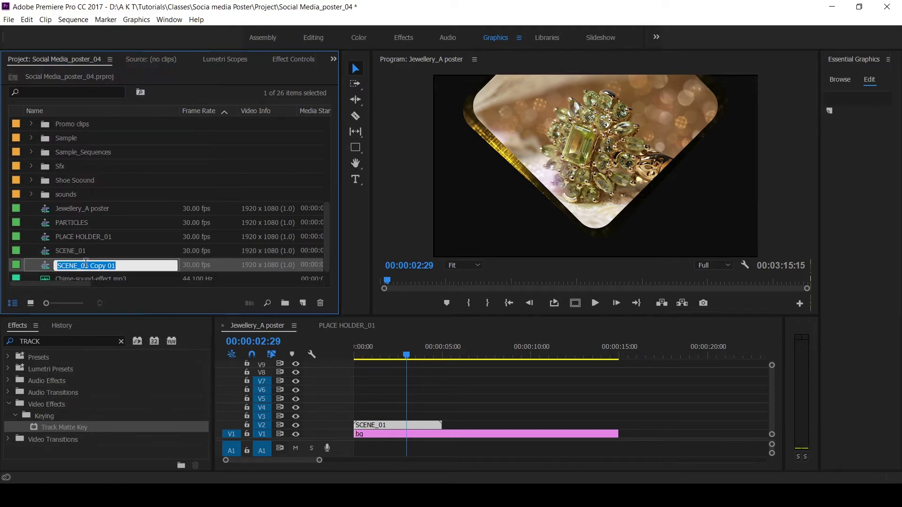
pyautogui.write('SCENE_02')
pyautogui.press('Return')
# Step: Place SCENE_02 on V3 starting at 00:00:02:29 and scrub through its overlap with SCENE_01
pyautogui.moveTo(47, 269); pyautogui.dragTo(407, 416)
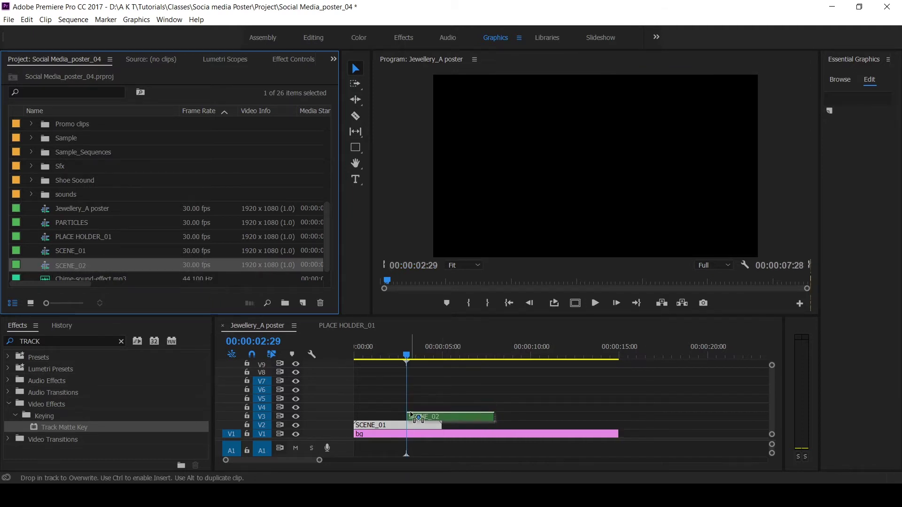
pyautogui.moveTo(405, 353)
pyautogui.mouseDown()
pyautogui.moveTo(432, 355)
pyautogui.moveTo(420, 356)
pyautogui.mouseUp()
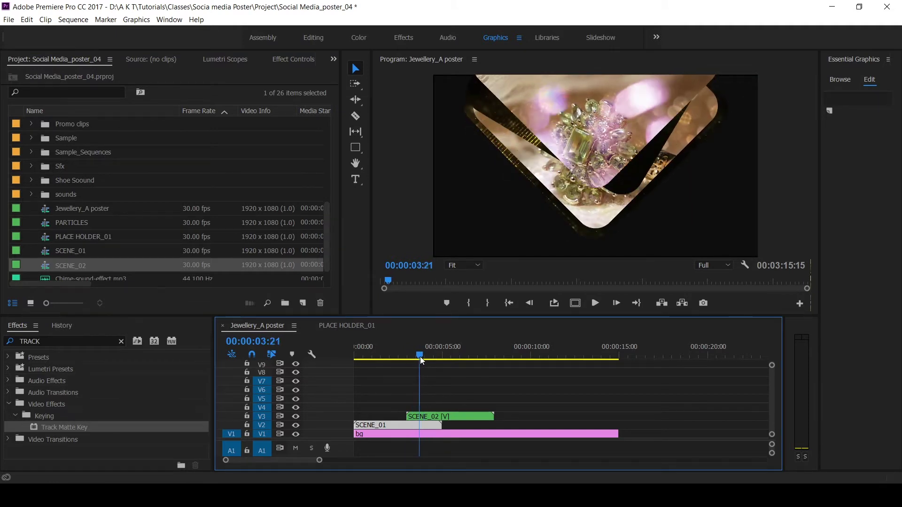
# Step: Open the nested SCENE_02 sequence, bring all its layers into view and scrub to 00:00:02:06
pyautogui.click(425, 416)
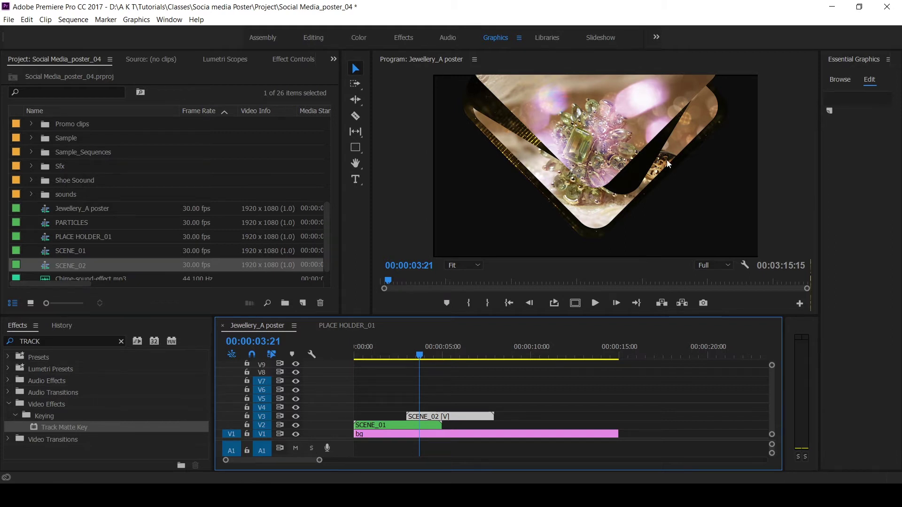
pyautogui.doubleClick(436, 416)
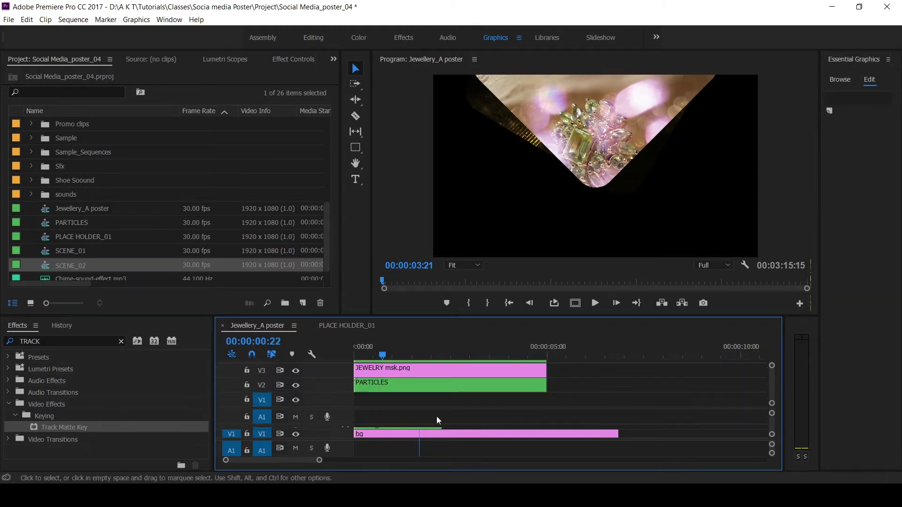
pyautogui.moveTo(771, 410); pyautogui.dragTo(770, 447)
pyautogui.moveTo(382, 356); pyautogui.dragTo(439, 366)
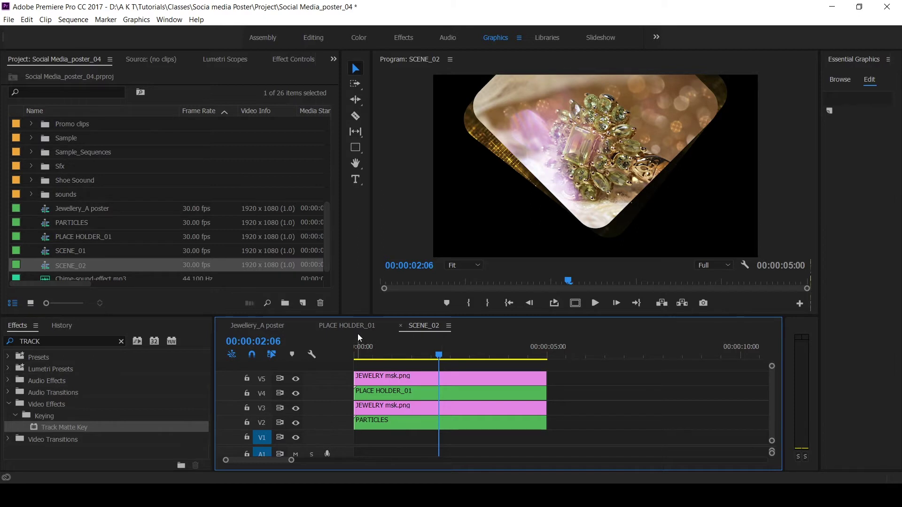
# Step: Reveal the PLACE HOLDER_01 clip from V4 of SCENE_02 in the project and duplicate its sequence
pyautogui.click(420, 391)
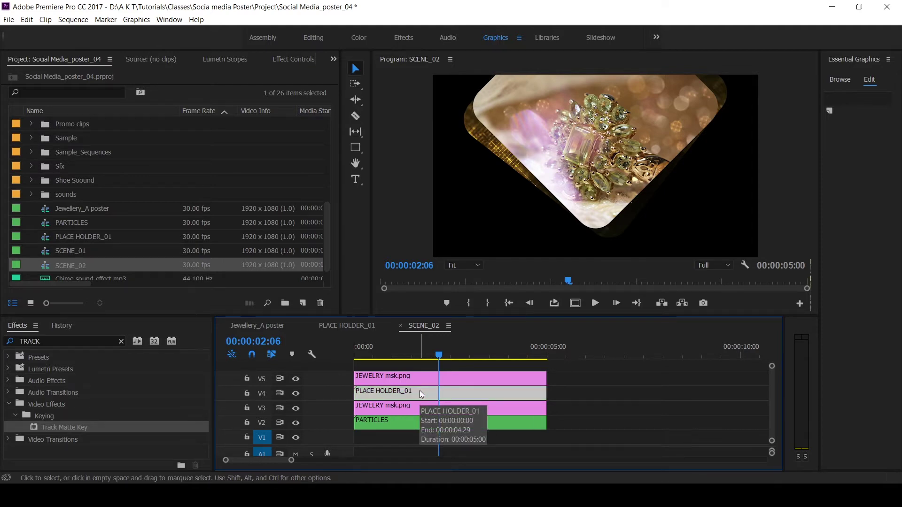
pyautogui.rightClick(507, 394)
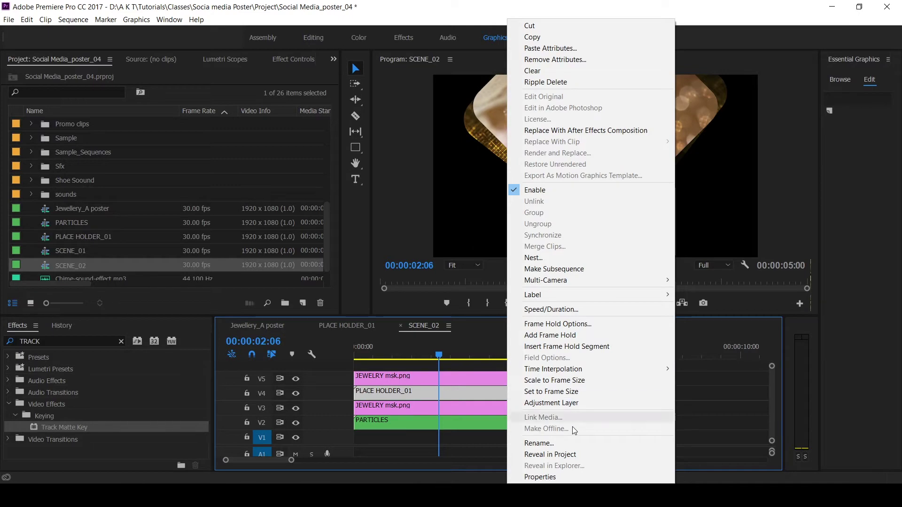
pyautogui.click(556, 455)
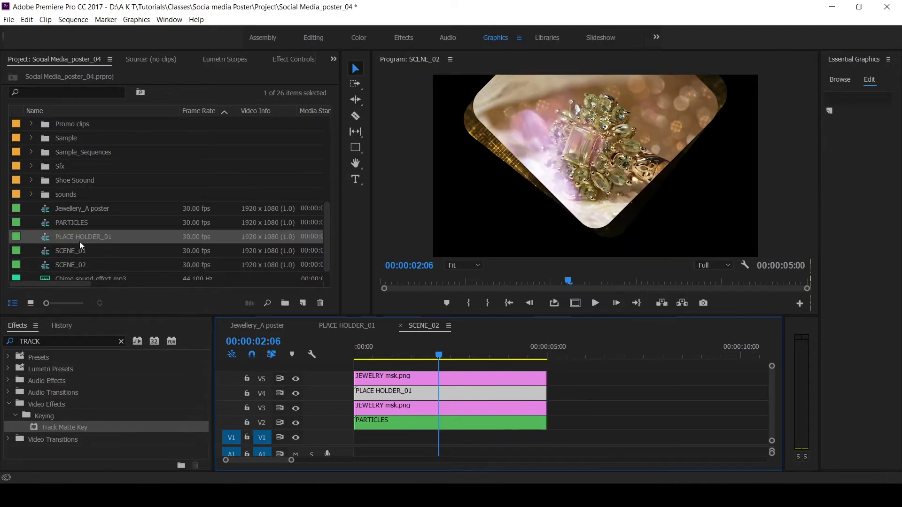
pyautogui.rightClick(46, 238)
pyautogui.click(83, 71)
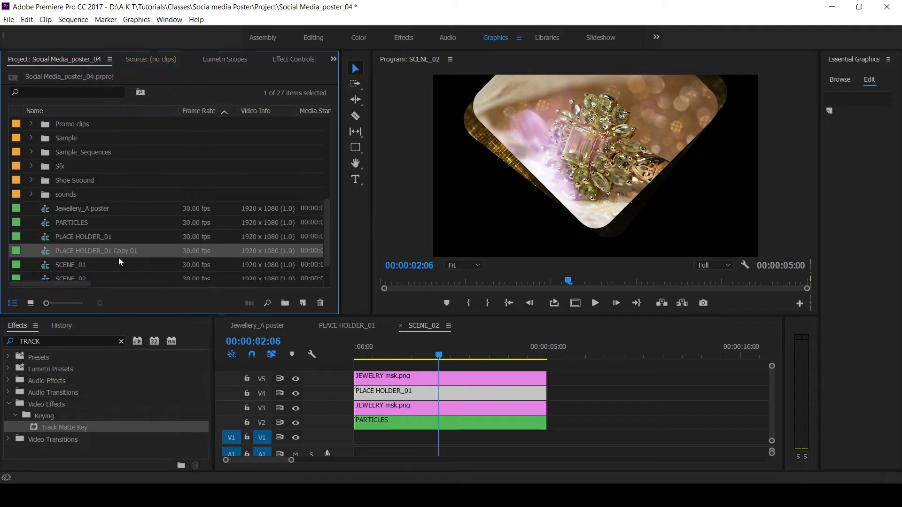
# Step: Rename the duplicated place holder sequence PLACE HOLDER_02
pyautogui.click(107, 249)
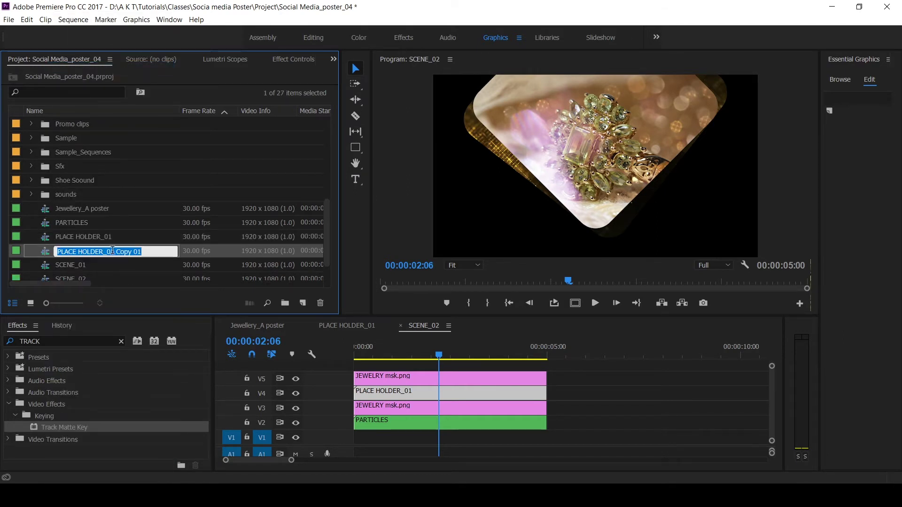
pyautogui.moveTo(115, 251); pyautogui.dragTo(190, 261)
pyautogui.press('BackSpace')
pyautogui.press('BackSpace')
pyautogui.write('2')
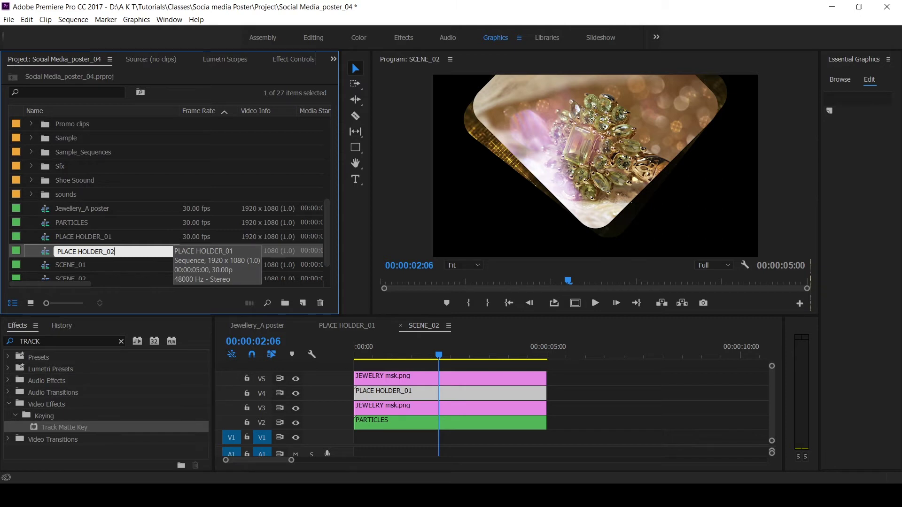
pyautogui.press('Return')
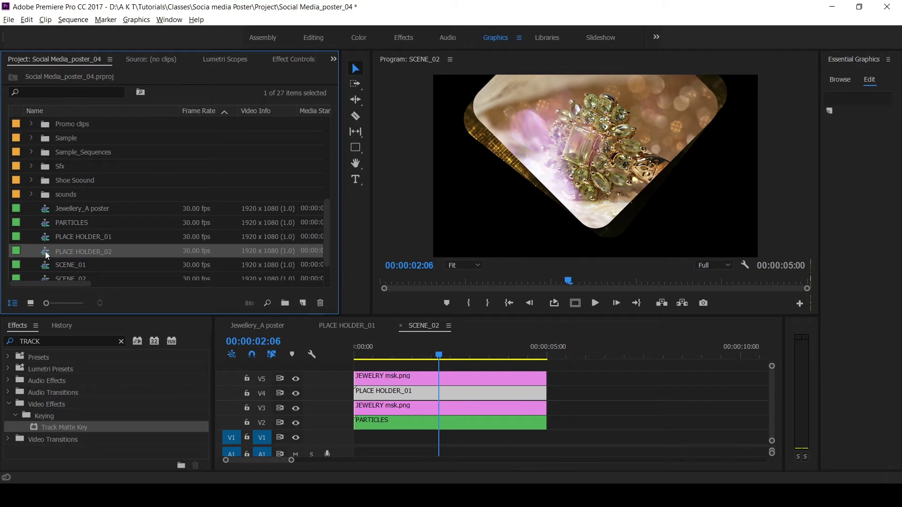
# Step: Replace the PLACE HOLDER_01 clip on V4 of SCENE_02 with PLACE HOLDER_02 and open that nested sequence
pyautogui.moveTo(47, 251); pyautogui.dragTo(419, 360)
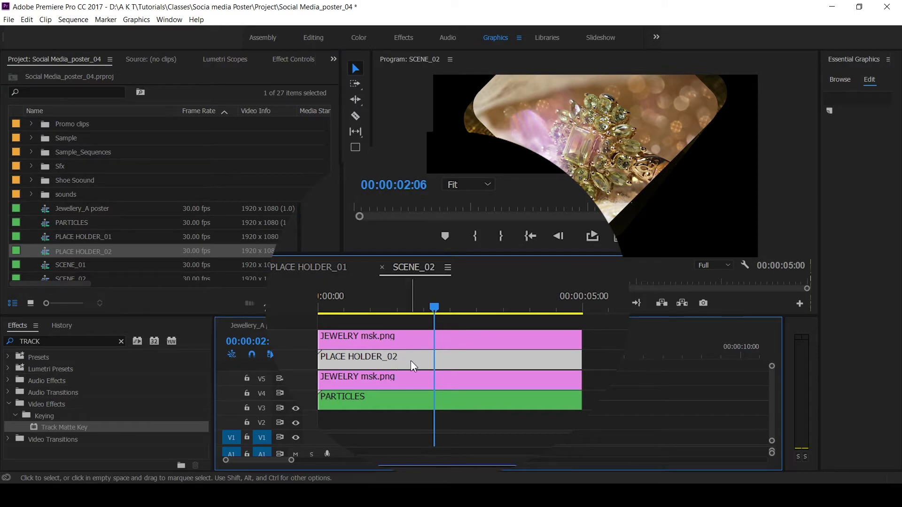
pyautogui.moveTo(408, 356); pyautogui.dragTo(407, 381)
pyautogui.doubleClick(408, 394)
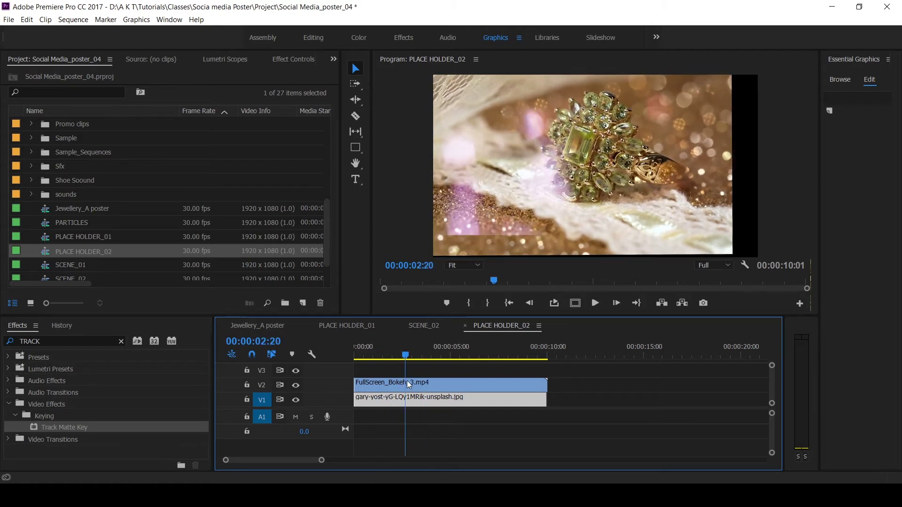
# Step: Replace the gary-yost photo on V1 of PLACE HOLDER_02 with the siora-photography ring photo from the Jewellery_A poster bin
pyautogui.click(404, 398)
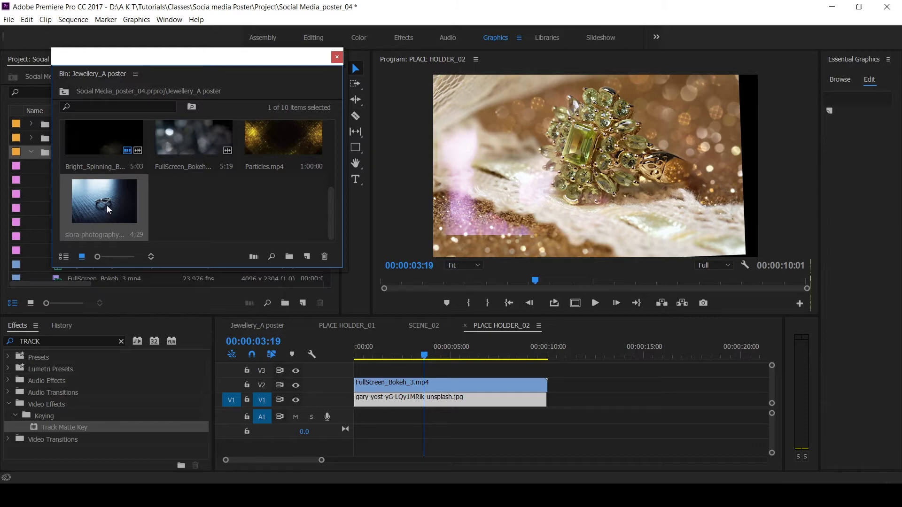
pyautogui.moveTo(110, 204); pyautogui.dragTo(382, 401)
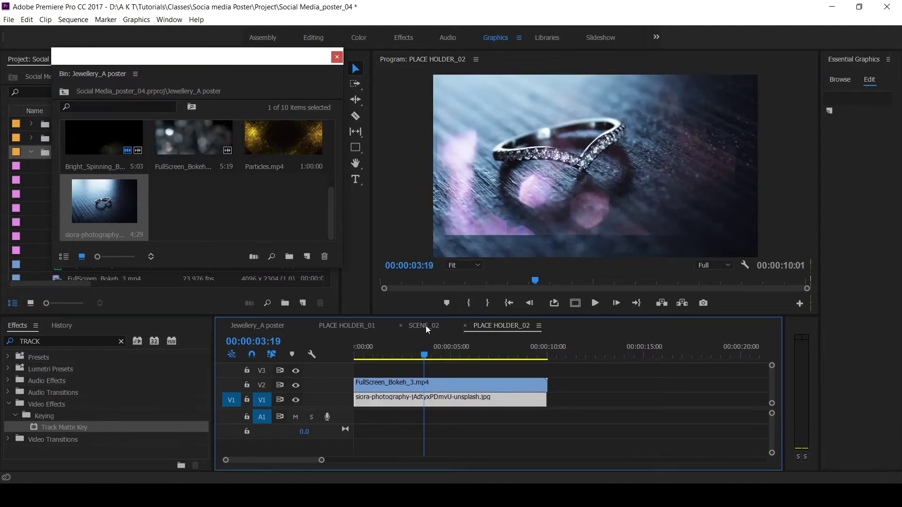
pyautogui.hotkey('ctrl', 'z')
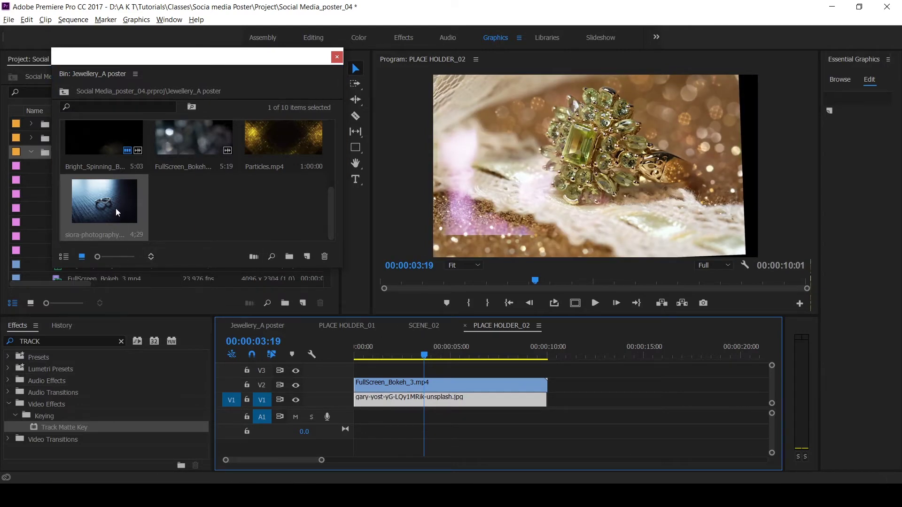
pyautogui.moveTo(116, 207); pyautogui.dragTo(444, 400)
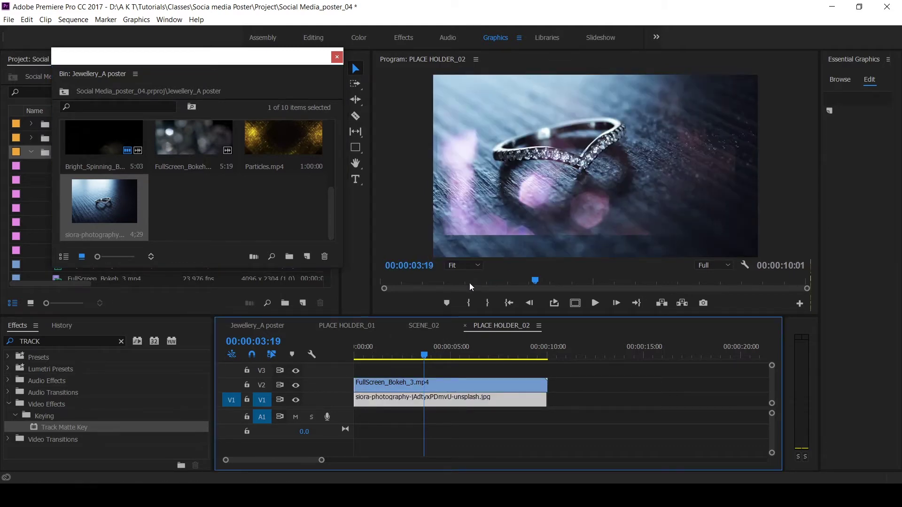
# Step: In the Jewellery_A poster sequence, shift SCENE_02 on V3 to start at about 4 seconds and preview the ring scene full screen
pyautogui.click(249, 326)
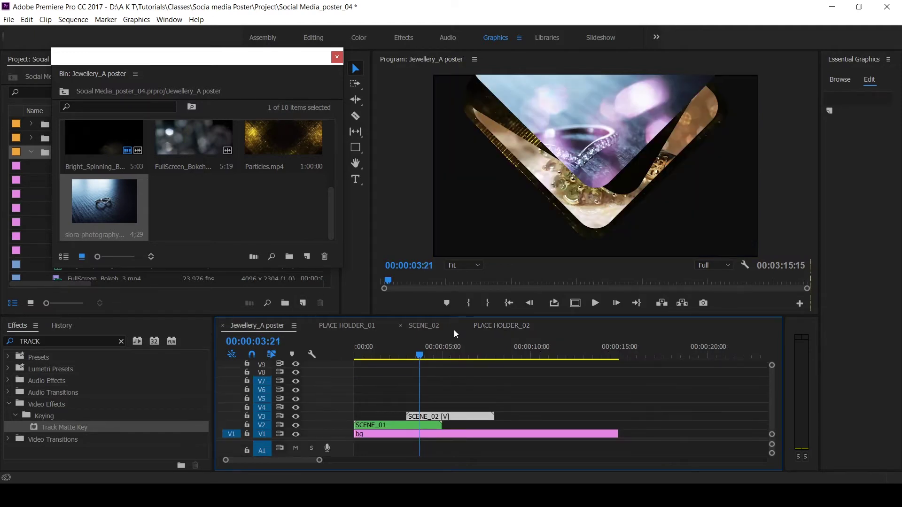
pyautogui.moveTo(416, 350); pyautogui.dragTo(446, 370)
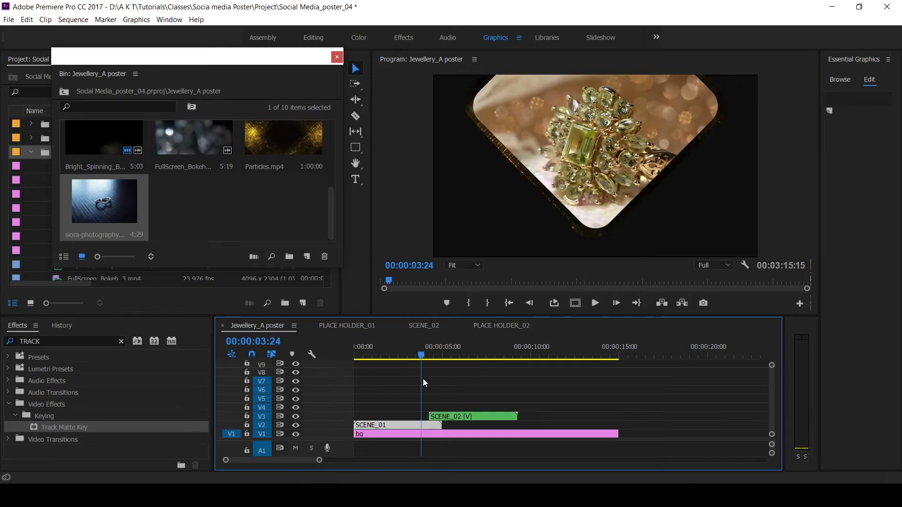
pyautogui.moveTo(423, 379); pyautogui.dragTo(458, 384)
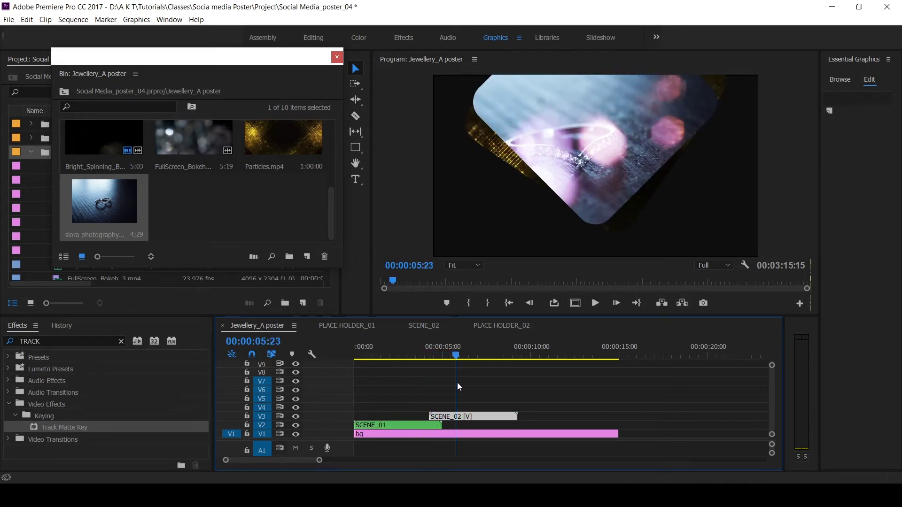
pyautogui.hotkey('ctrl', '`')
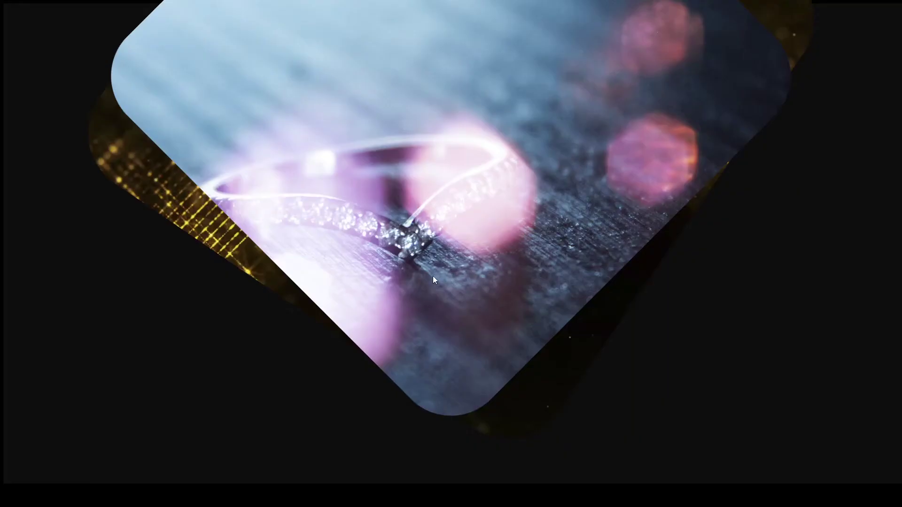
pyautogui.hotkey('ctrl', '`')
pyautogui.hotkey('ctrl', '`')
pyautogui.hotkey('ctrl', '`')
# Step: Open PLACE HOLDER_02 inside SCENE_02 and shift the siora-photography photo's horizontal position to the right, checking it across the timeline
pyautogui.doubleClick(473, 415)
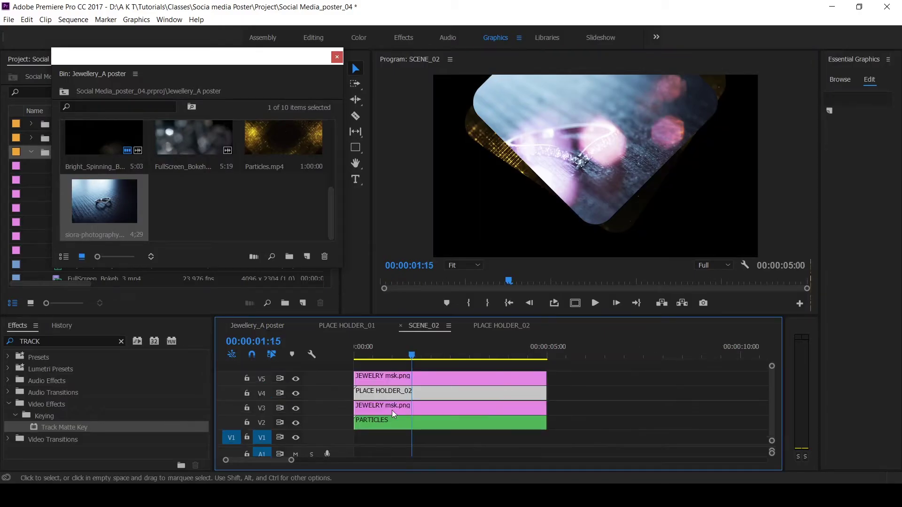
pyautogui.doubleClick(386, 393)
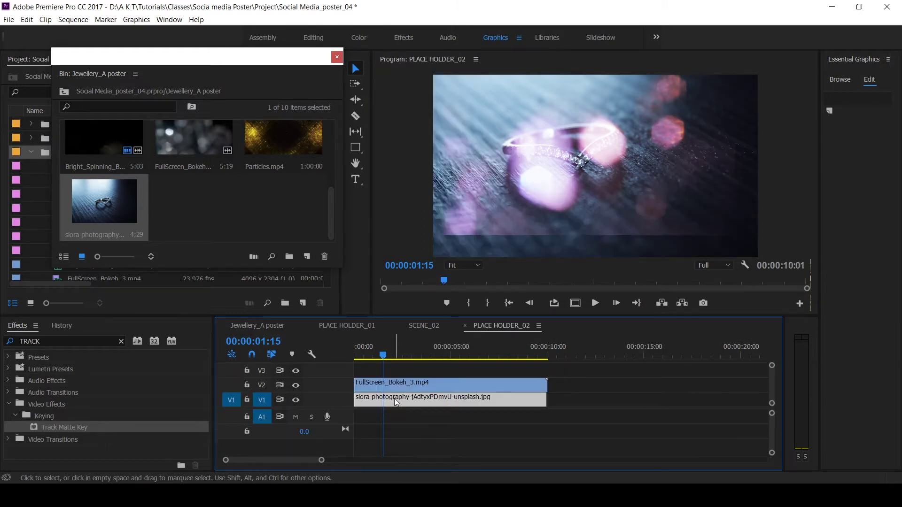
pyautogui.click(337, 57)
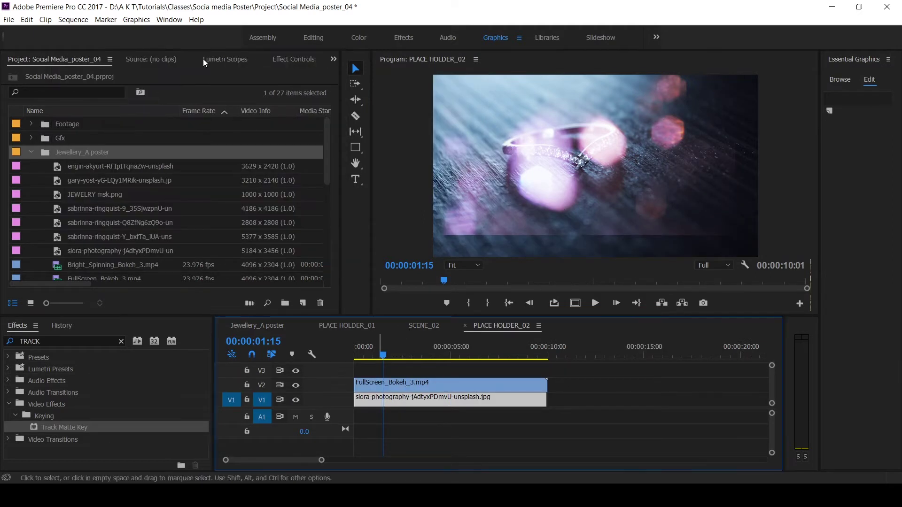
pyautogui.click(288, 59)
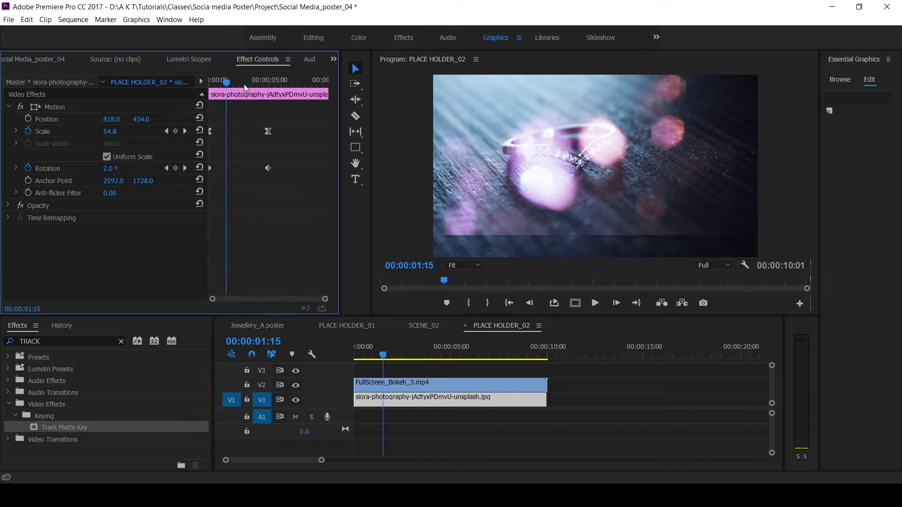
pyautogui.moveTo(226, 84); pyautogui.dragTo(205, 87)
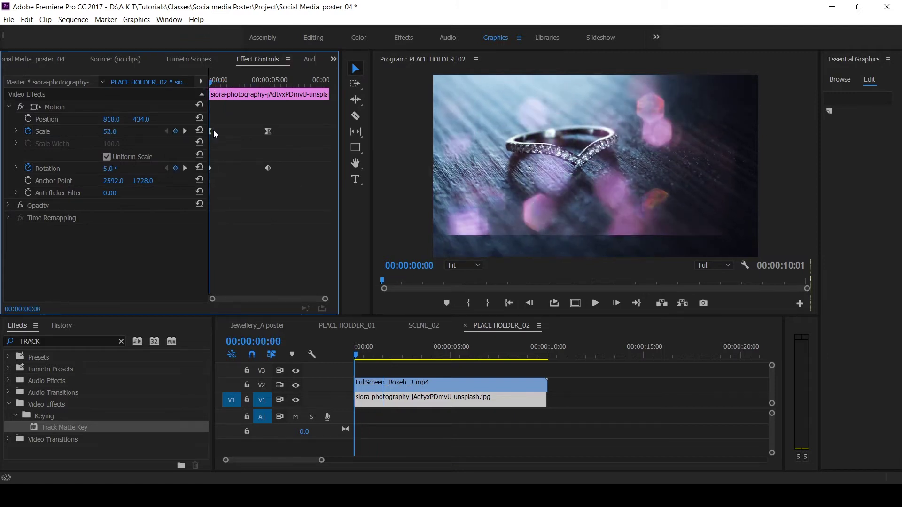
pyautogui.moveTo(109, 120); pyautogui.dragTo(129, 122)
pyautogui.moveTo(359, 355); pyautogui.dragTo(427, 371)
# Step: Play and scrub the transition from SCENE_01 to SCENE_02 in the Jewellery_A poster sequence
pyautogui.click(258, 328)
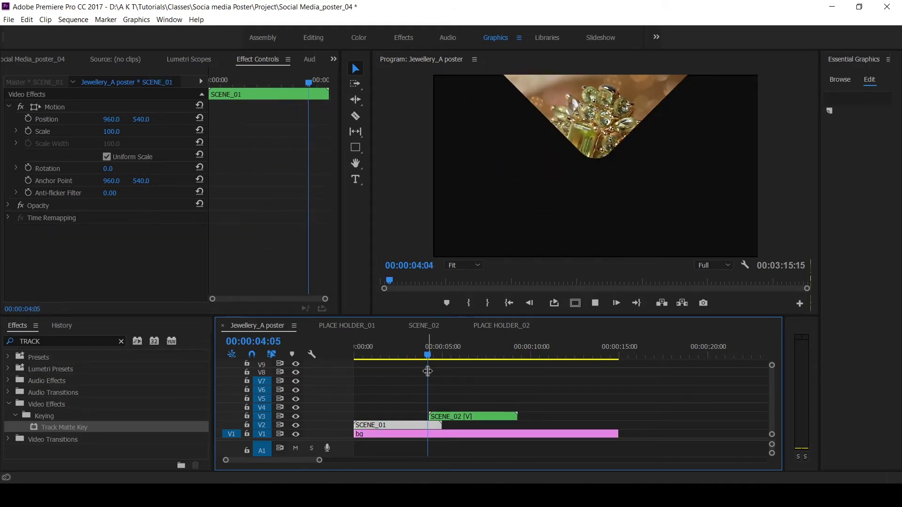
pyautogui.press('space')
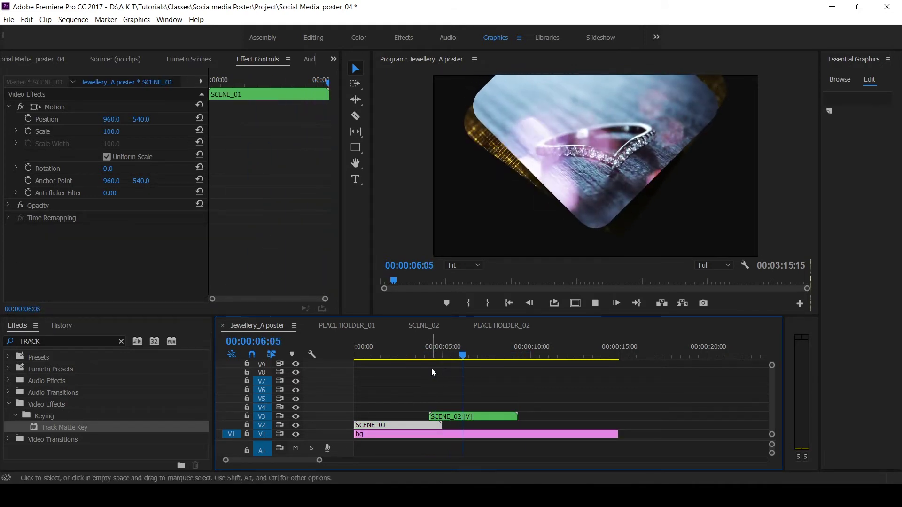
pyautogui.click(423, 358)
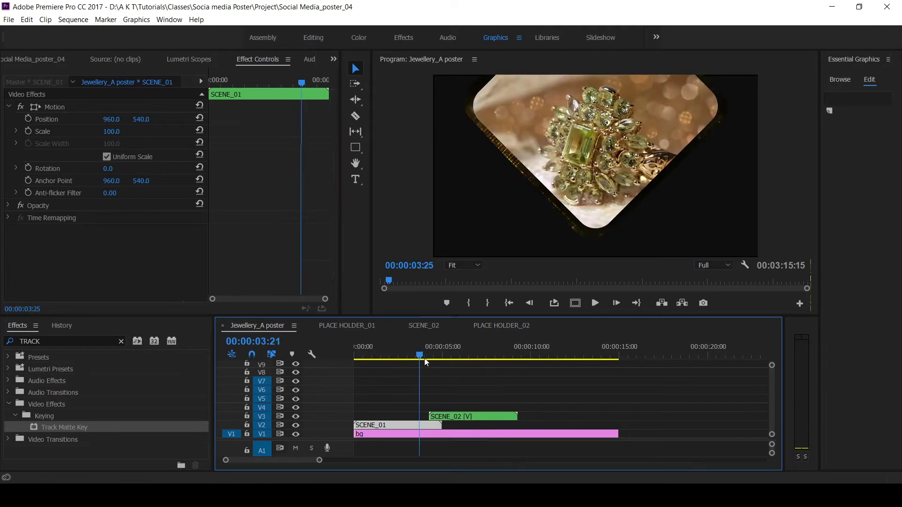
pyautogui.moveTo(424, 358); pyautogui.dragTo(459, 377)
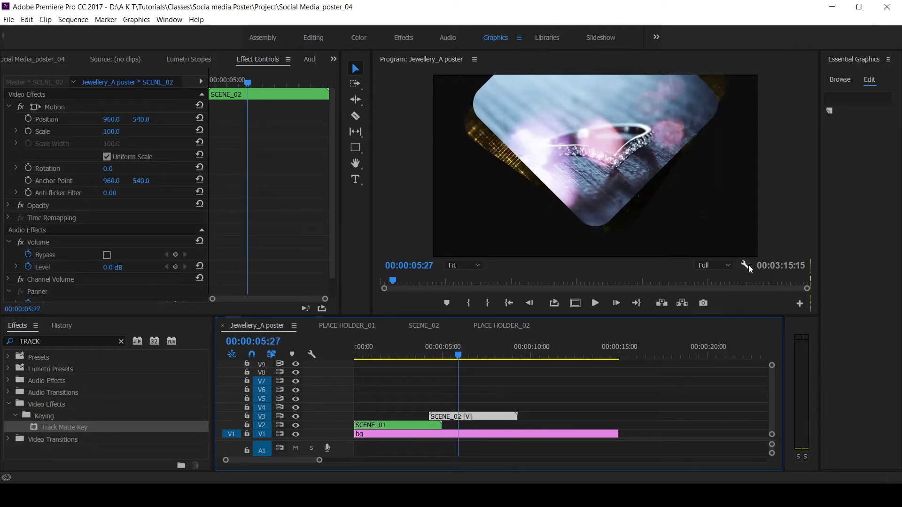
# Step: Open the nested SCENE_02 sequence and delete the JEWELRY msk.png clip from V3
pyautogui.doubleClick(468, 416)
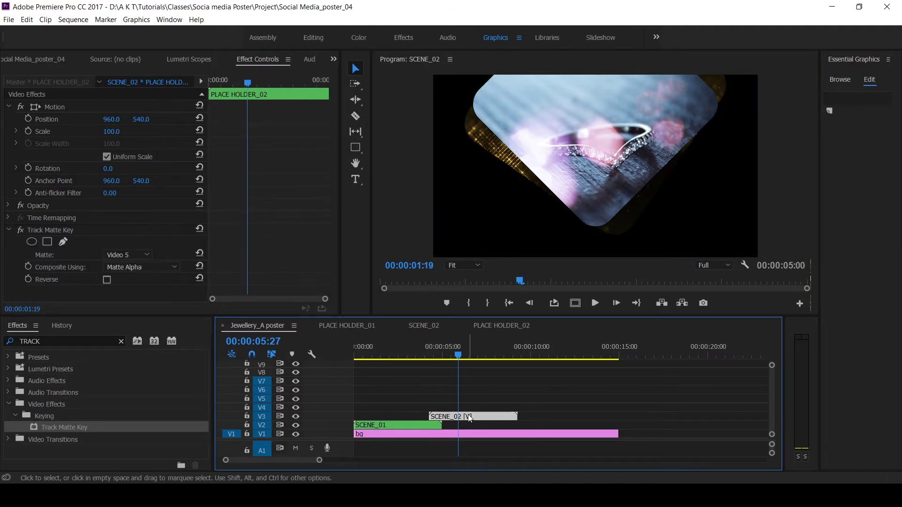
pyautogui.moveTo(417, 355); pyautogui.dragTo(421, 367)
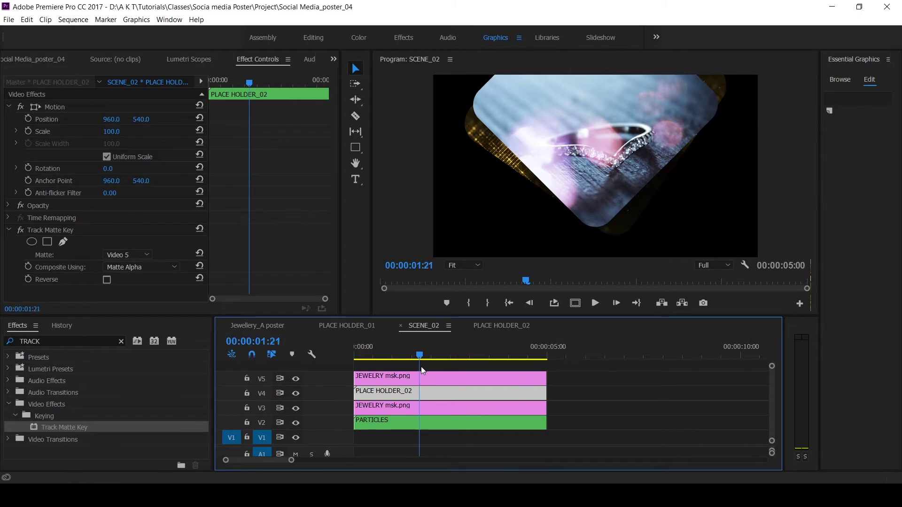
pyautogui.click(400, 408)
pyautogui.press('Delete')
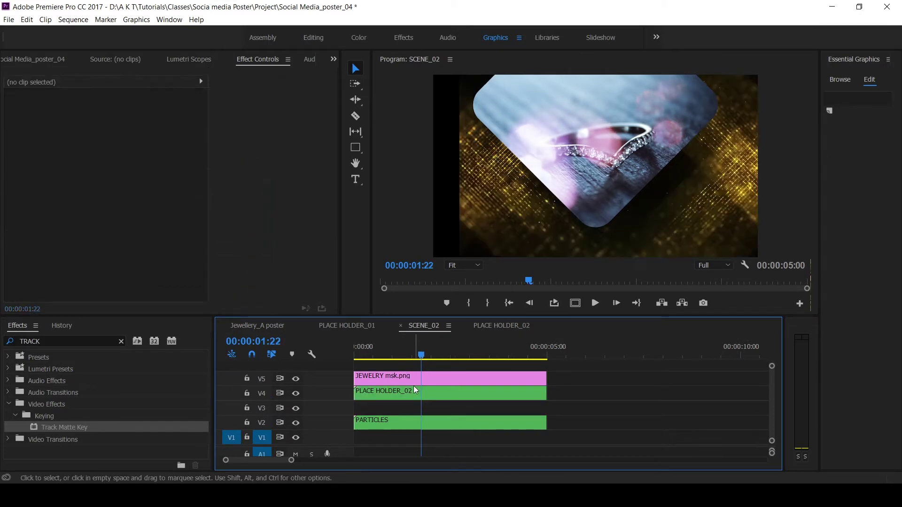
# Step: Set the scale of JEWELRY msk.png on V5 to 160 and delete its last two position keyframes
pyautogui.click(395, 376)
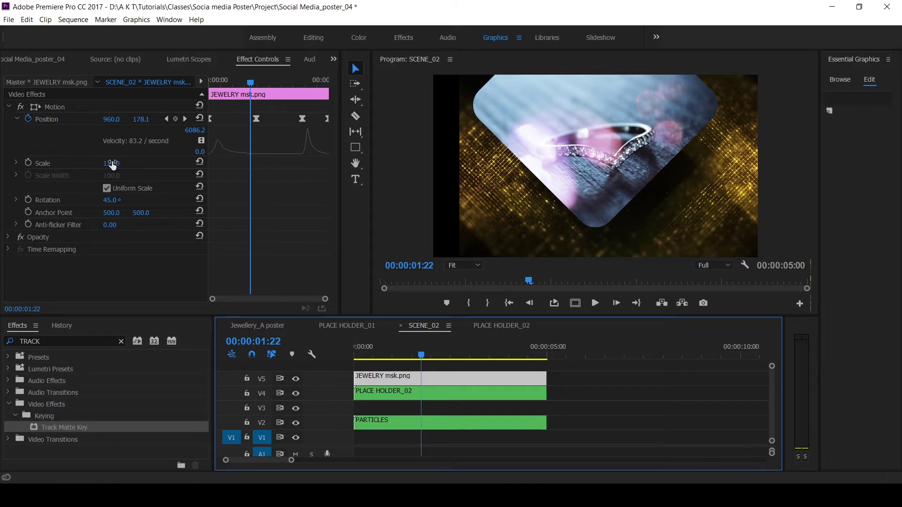
pyautogui.click(113, 163)
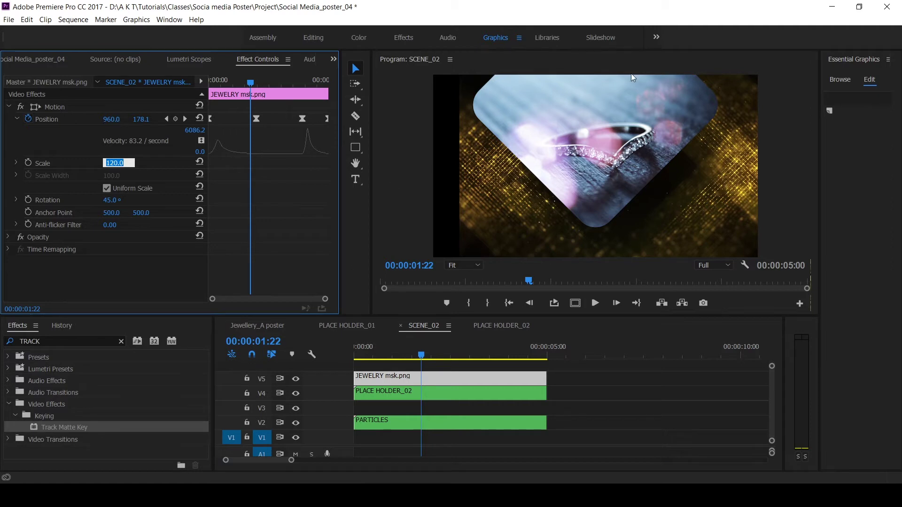
pyautogui.write('160')
pyautogui.press('Return')
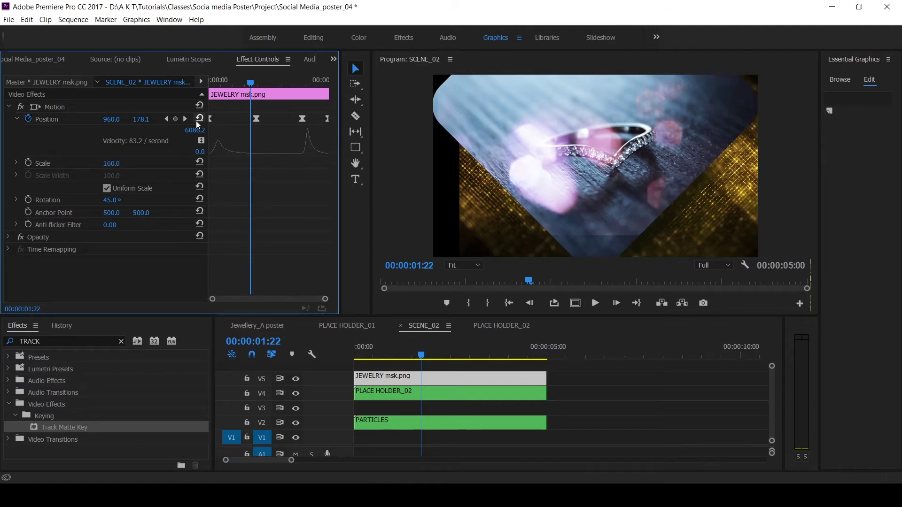
pyautogui.moveTo(288, 111); pyautogui.dragTo(335, 135)
pyautogui.press('Delete')
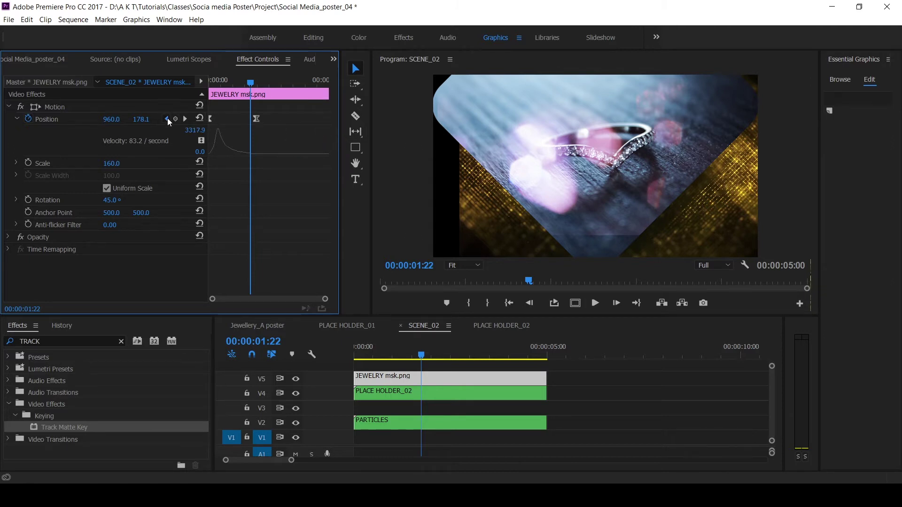
# Step: Move the V5 mask's first position keyframe to the frame's right side and set its 00:00:02:00 position keyframe to 1581, 570
pyautogui.click(166, 119)
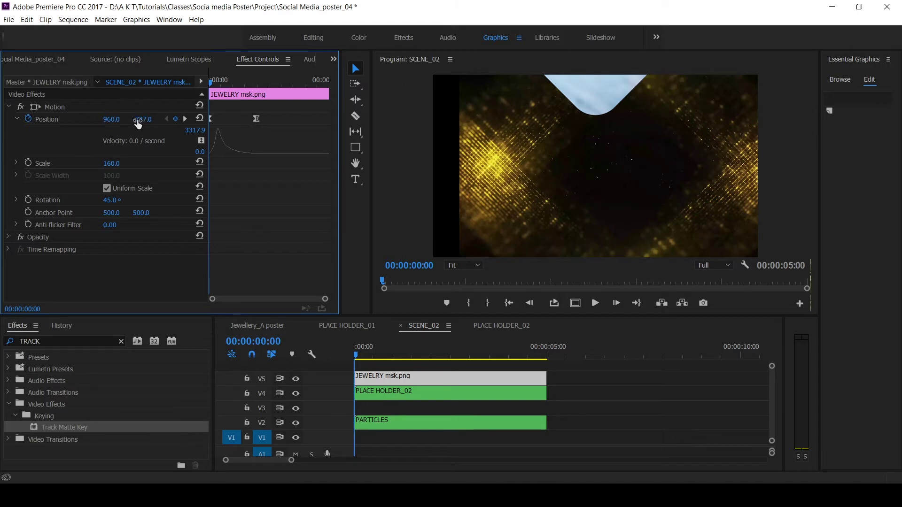
pyautogui.moveTo(141, 119); pyautogui.dragTo(233, 119)
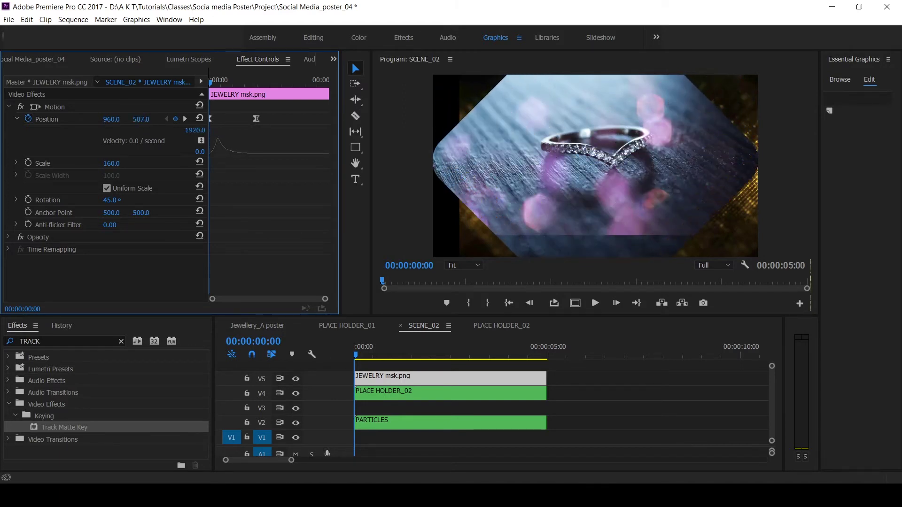
pyautogui.moveTo(108, 119); pyautogui.dragTo(165, 119)
pyautogui.click(184, 119)
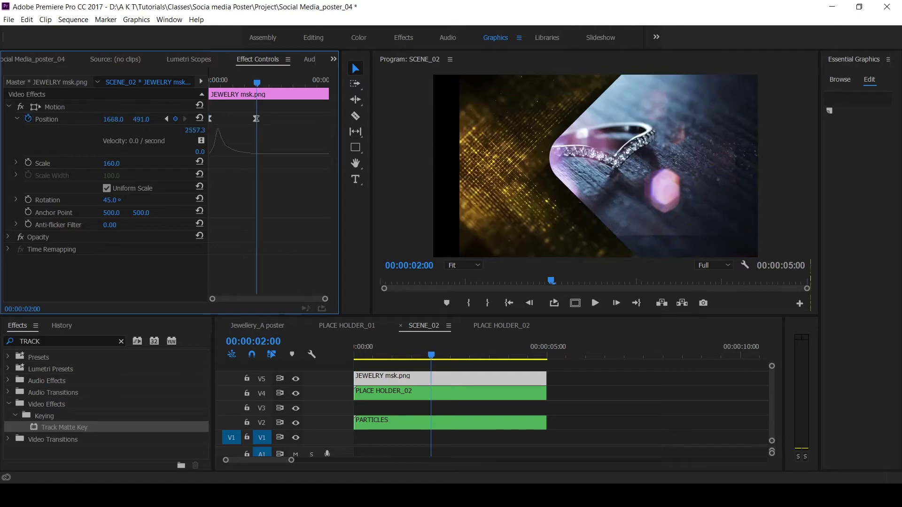
pyautogui.moveTo(141, 119); pyautogui.dragTo(136, 119)
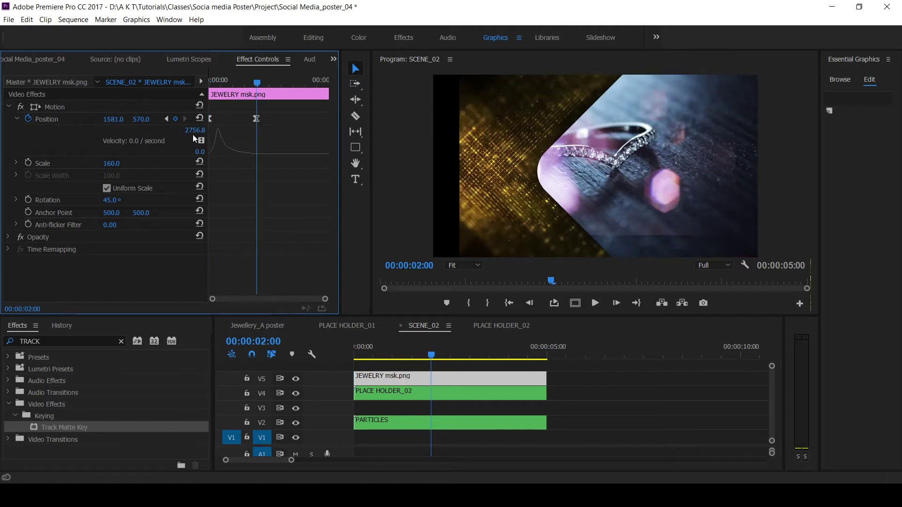
# Step: Play the V5 mask's slide-in from its first keyframe and scrub through SCENE_02 to 00:00:02:22
pyautogui.click(167, 119)
pyautogui.press('space')
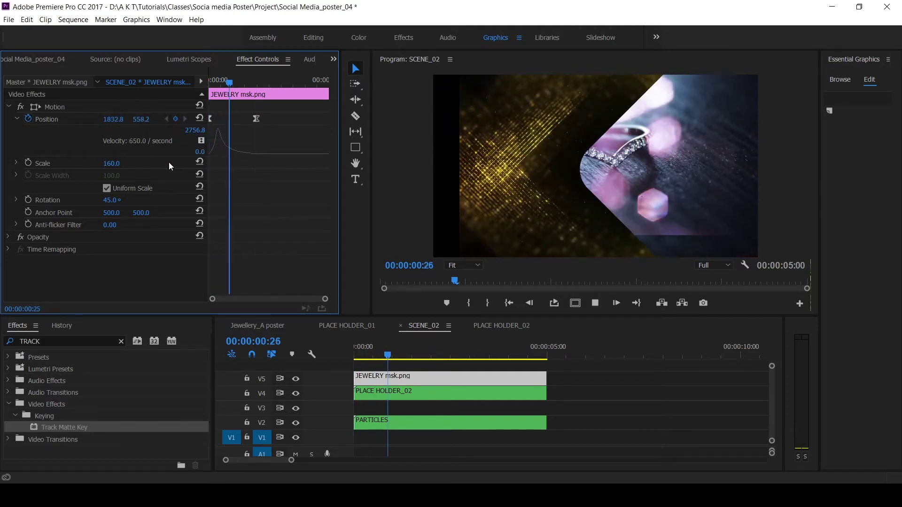
pyautogui.moveTo(353, 357); pyautogui.dragTo(461, 358)
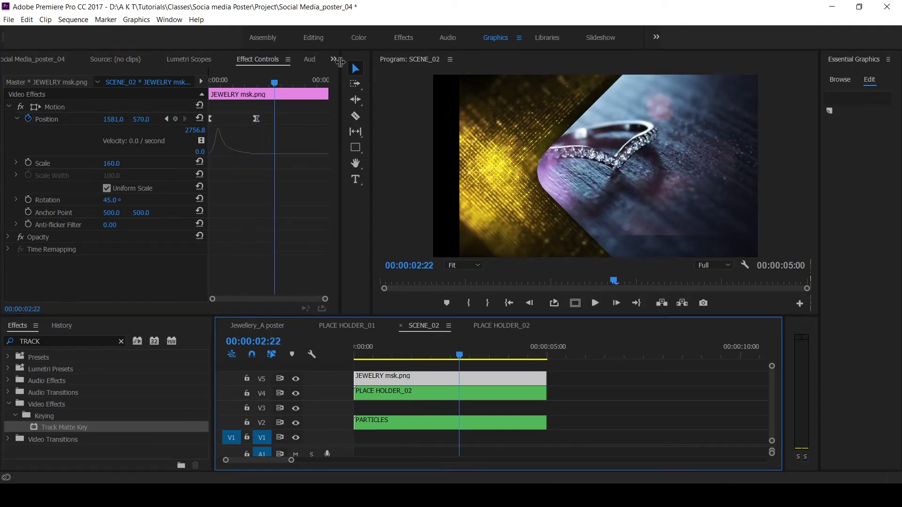
# Step: Add a position keyframe to the V5 mask at 00:00:04:00 and slide it out to 2891, 570 at the clip's end
pyautogui.moveTo(274, 84); pyautogui.dragTo(293, 85)
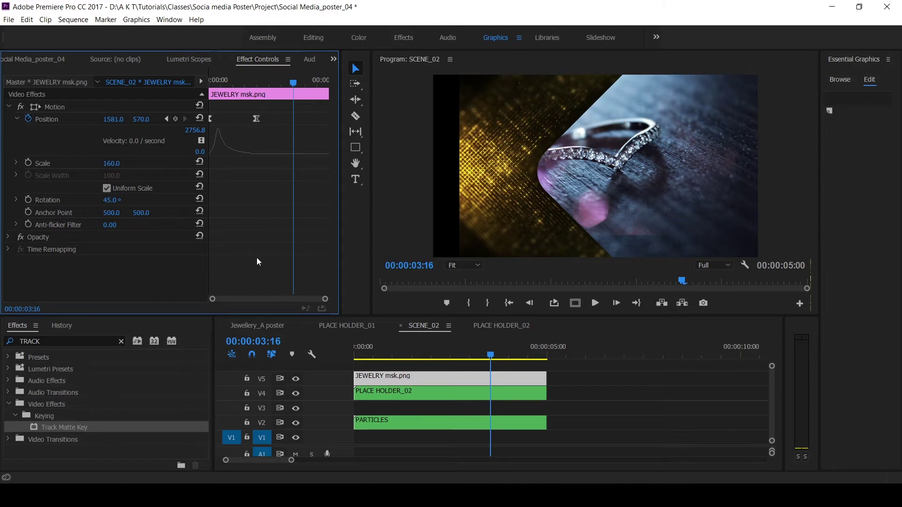
pyautogui.click(264, 339)
pyautogui.write('0400')
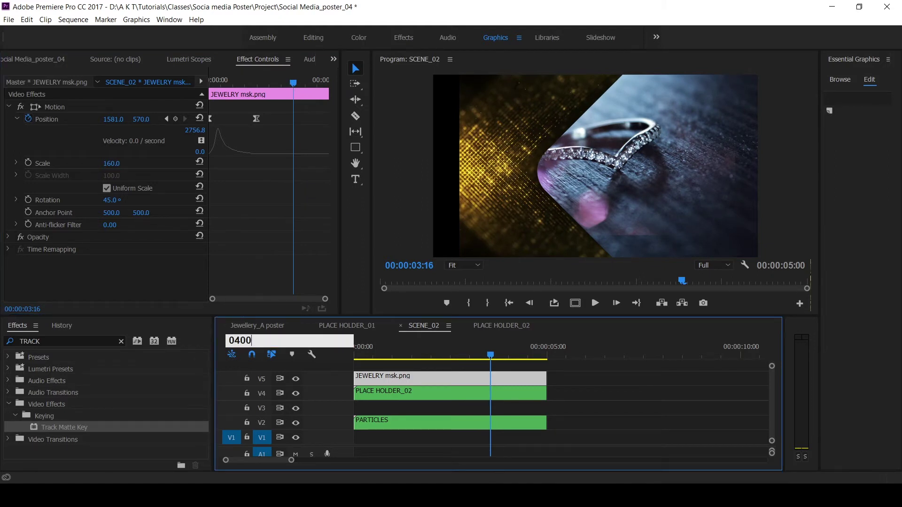
pyautogui.press('Return')
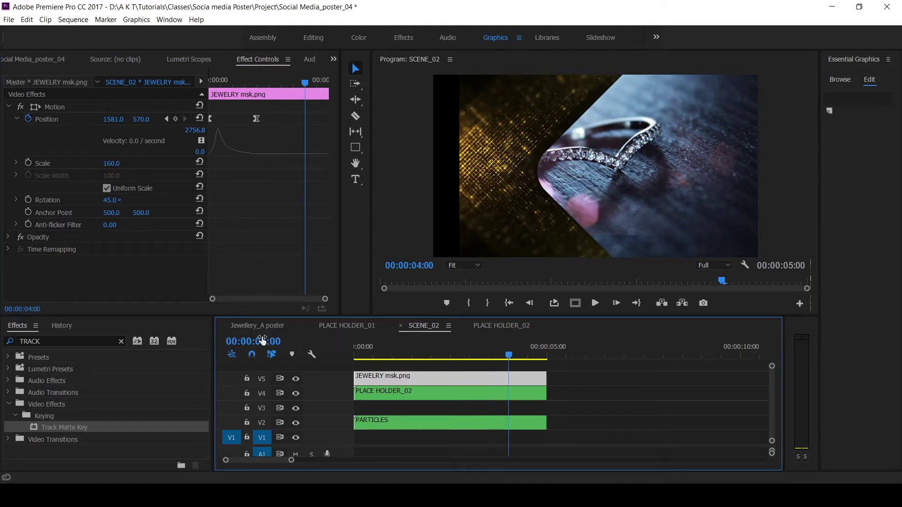
pyautogui.click(175, 119)
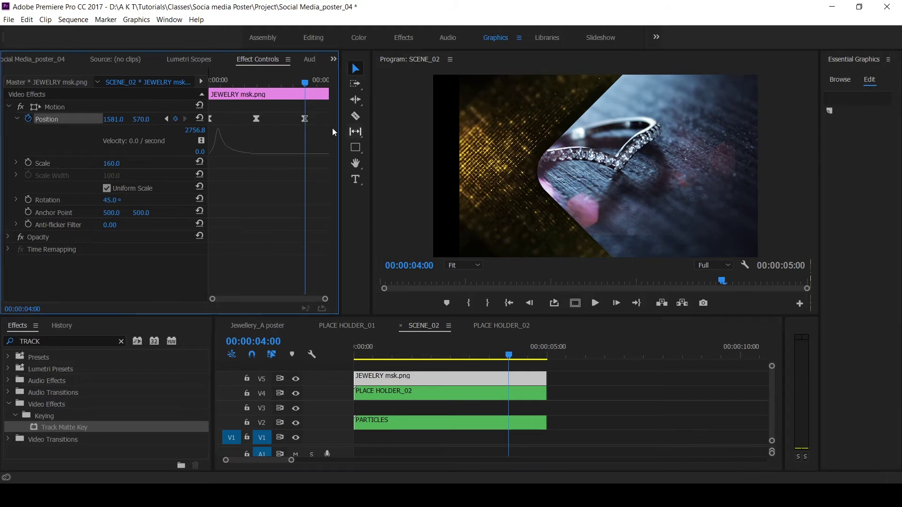
pyautogui.moveTo(306, 84); pyautogui.dragTo(318, 94)
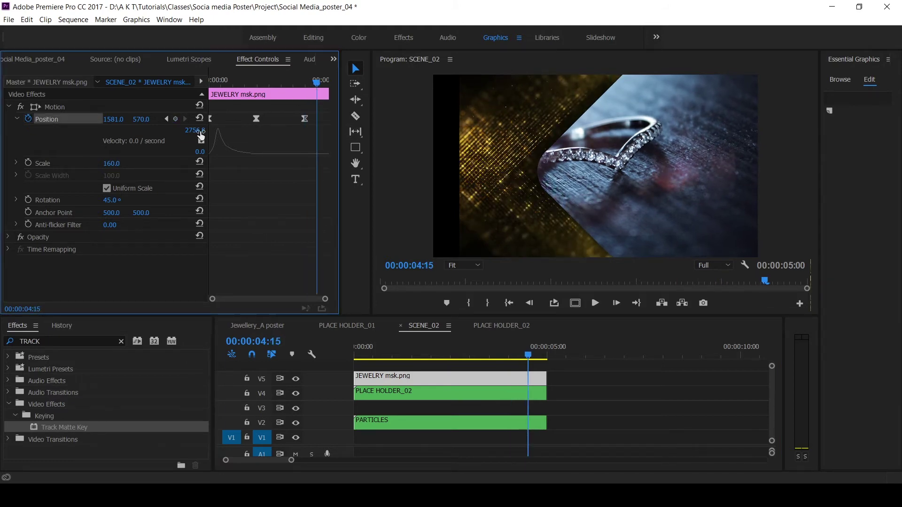
pyautogui.moveTo(105, 123); pyautogui.dragTo(141, 123)
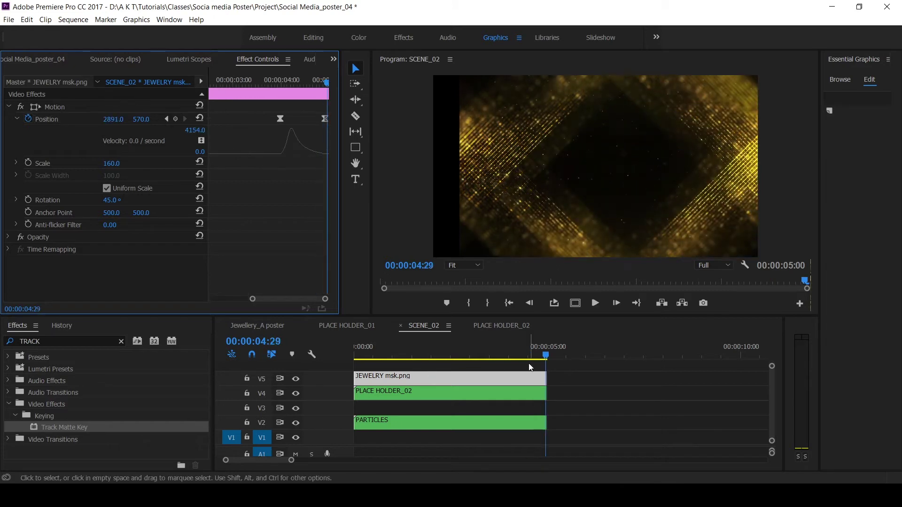
# Step: Scrub SCENE_02 back to 00:00:01:23 and examine the masked ring photo full screen
pyautogui.moveTo(530, 367); pyautogui.dragTo(422, 370)
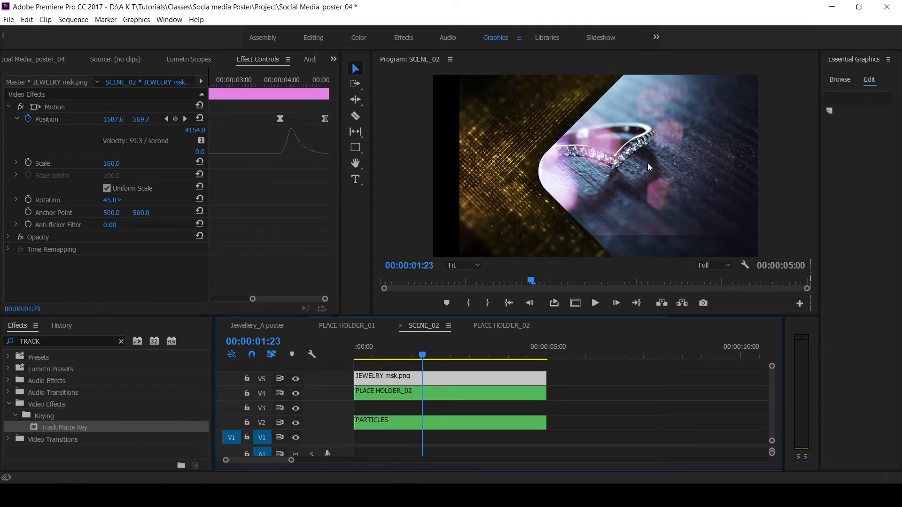
pyautogui.press('`')
pyautogui.hotkey('ctrl', '`')
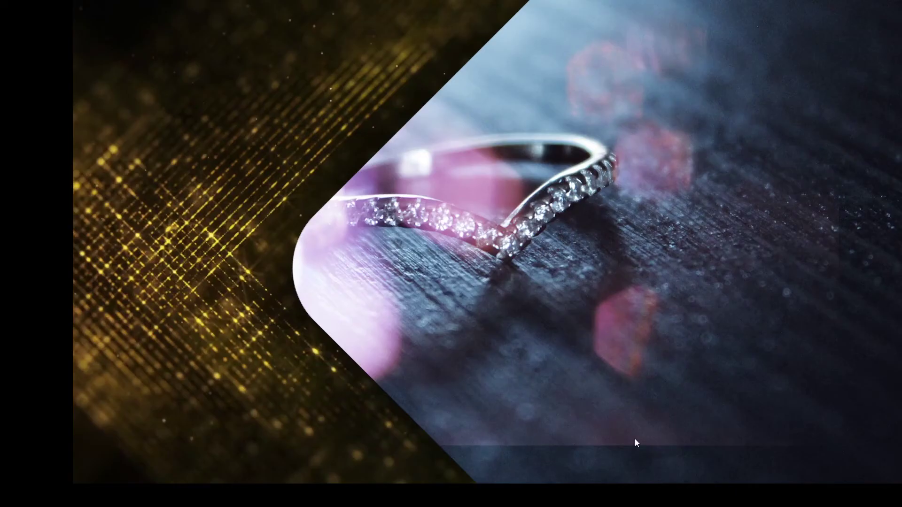
pyautogui.hotkey('ctrl', '`')
pyautogui.press('`')
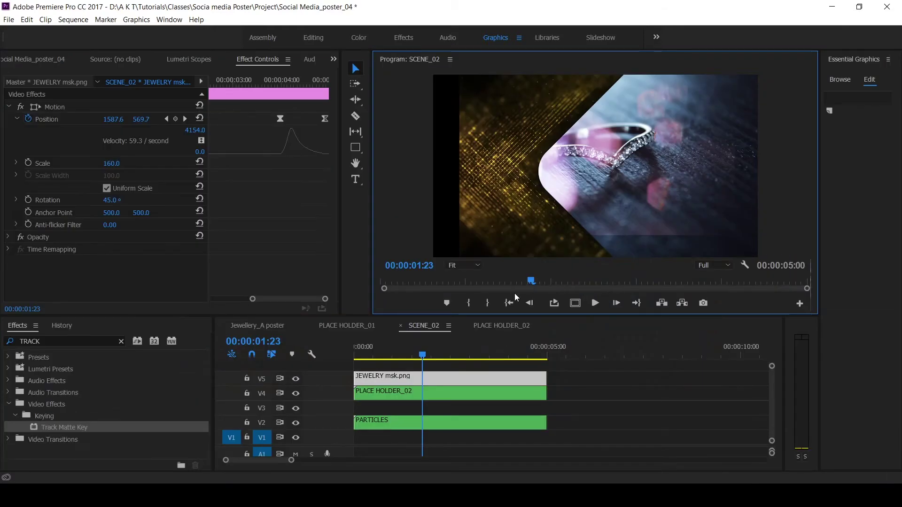
# Step: Open the nested PLACE HOLDER_02 sequence and set the ring photo's position to 1235, 517
pyautogui.doubleClick(400, 393)
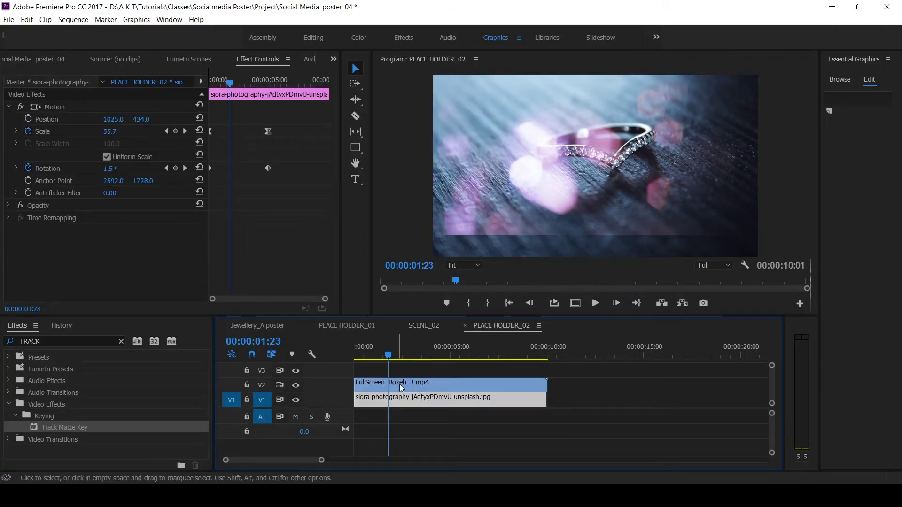
pyautogui.click(167, 132)
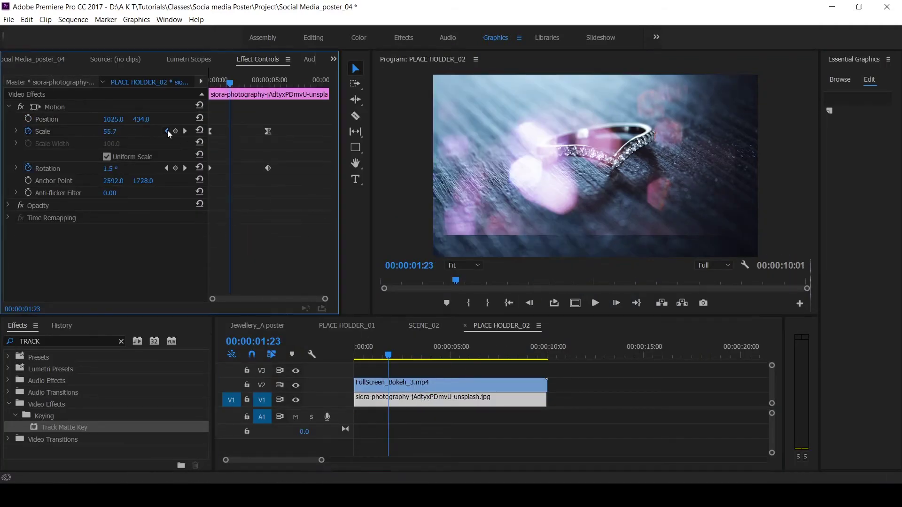
pyautogui.moveTo(127, 120); pyautogui.dragTo(148, 121)
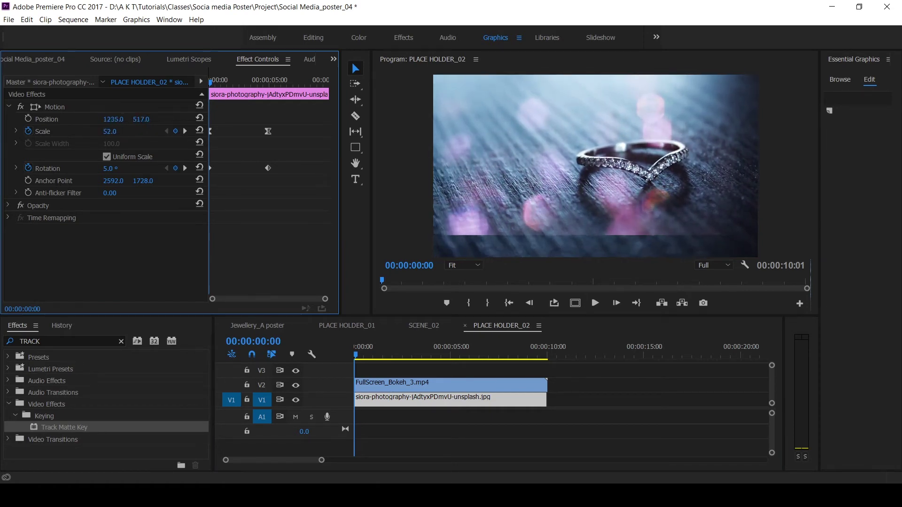
# Step: Reposition the FullScreen_Bokeh_3.mp4 overlay on V2 horizontally and vertically over the ring photo
pyautogui.click(379, 388)
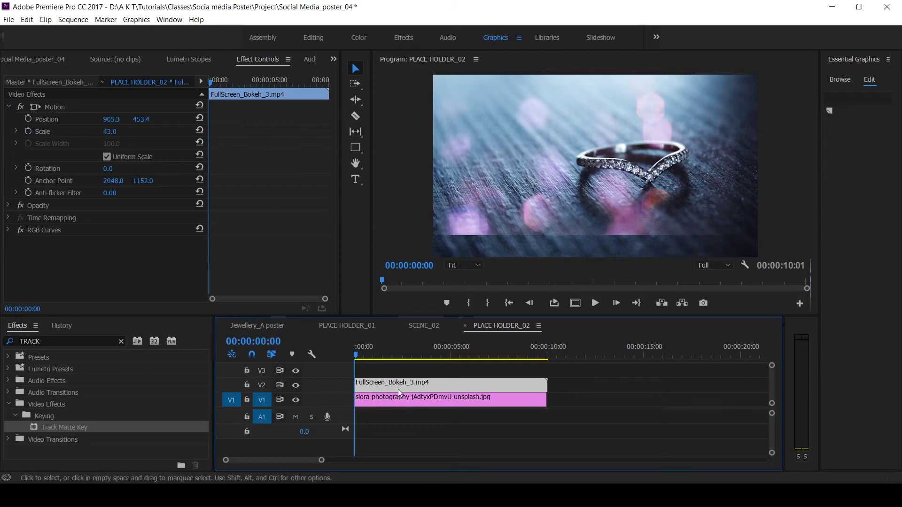
pyautogui.moveTo(141, 119); pyautogui.dragTo(223, 119)
pyautogui.moveTo(110, 120); pyautogui.dragTo(211, 120)
pyautogui.moveTo(141, 119); pyautogui.dragTo(107, 119)
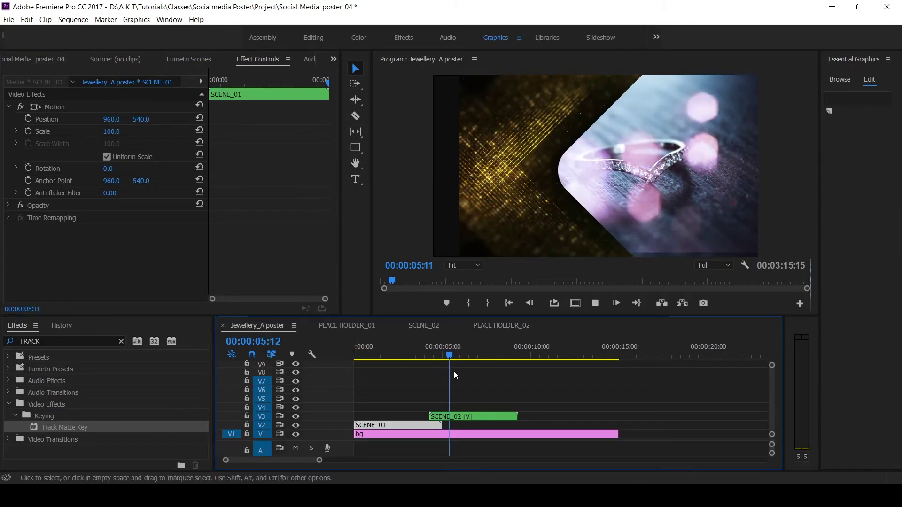
# Step: In SCENE_02, copy the JEWELRY msk.png clip from V5 to V3 and set the copy's scale to 170
pyautogui.click(460, 326)
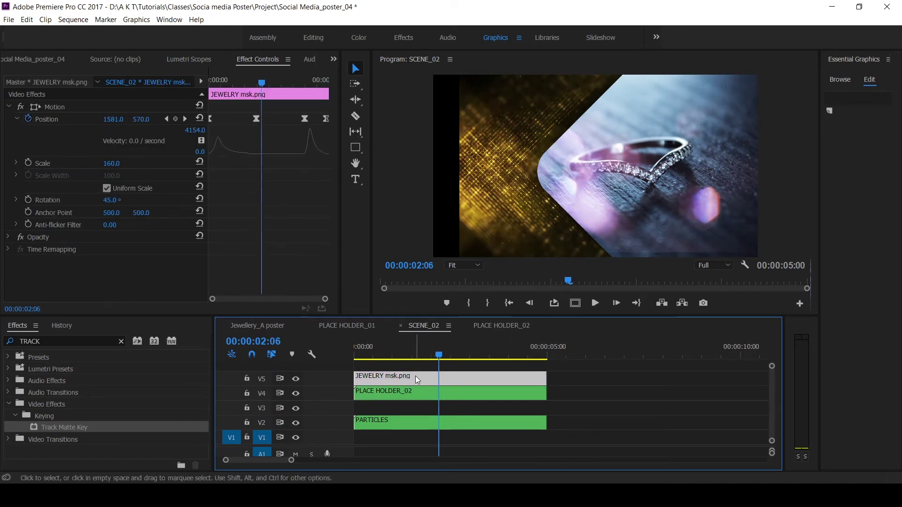
pyautogui.moveTo(416, 375); pyautogui.dragTo(416, 407)
pyautogui.moveTo(113, 168); pyautogui.dragTo(114, 168)
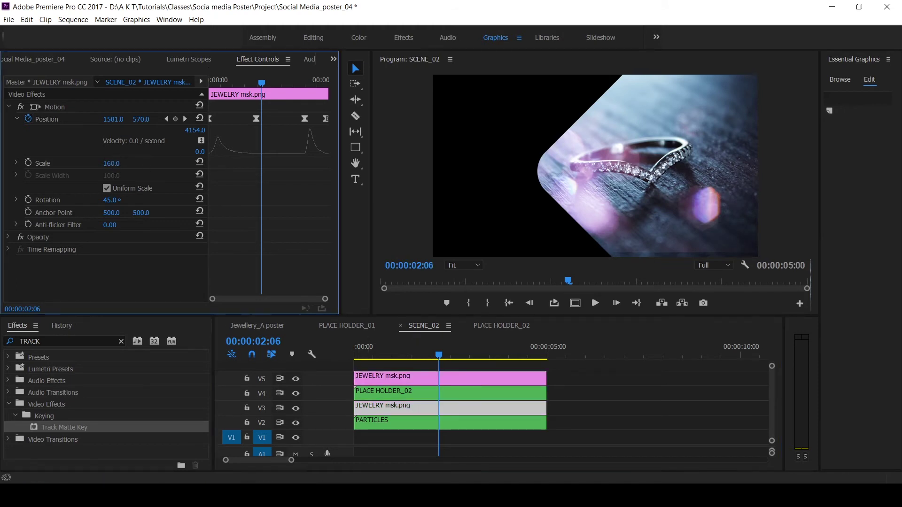
pyautogui.press('Return')
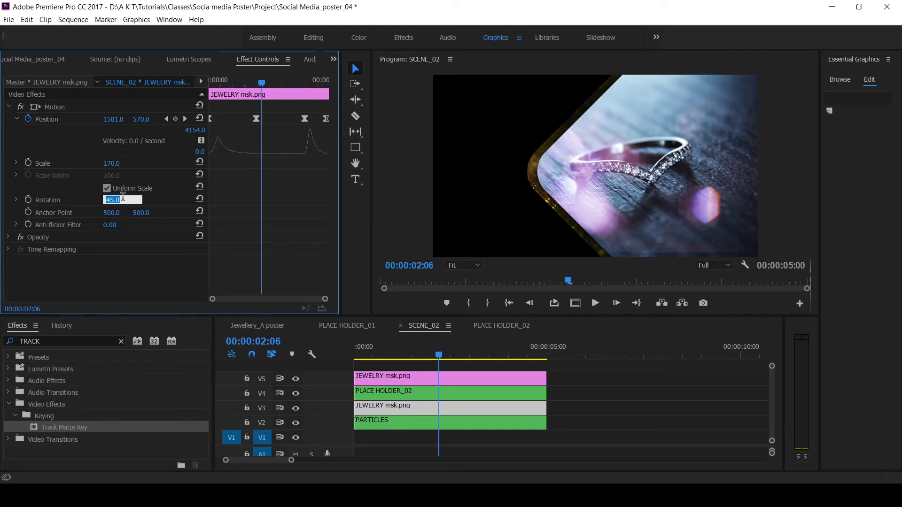
# Step: Animate the V3 mask's rotation from 30° at the clip's start to 50° at 00:00:04:07
pyautogui.click(29, 200)
pyautogui.moveTo(258, 199); pyautogui.dragTo(202, 197)
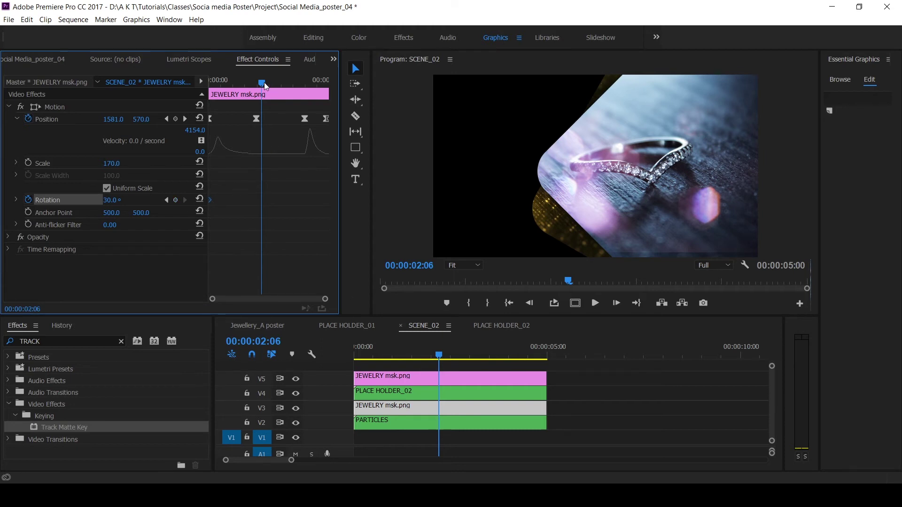
pyautogui.moveTo(264, 83); pyautogui.dragTo(311, 108)
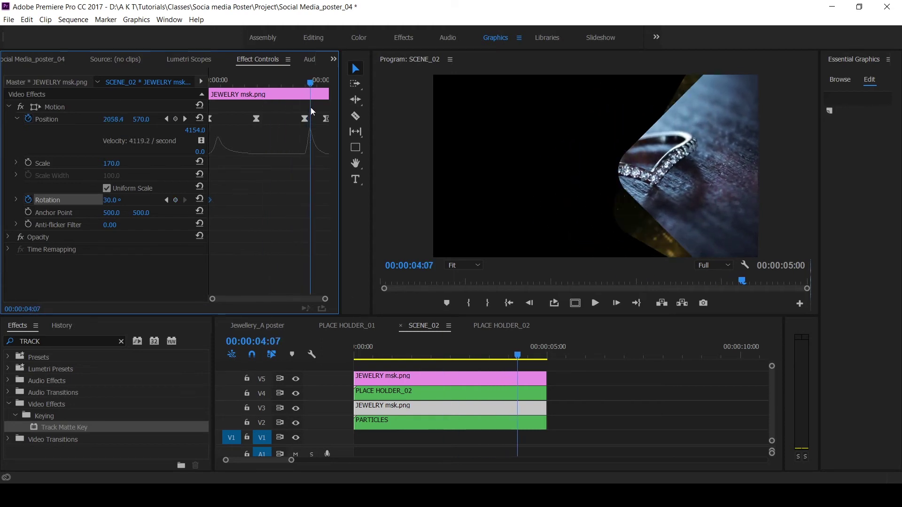
pyautogui.press('Return')
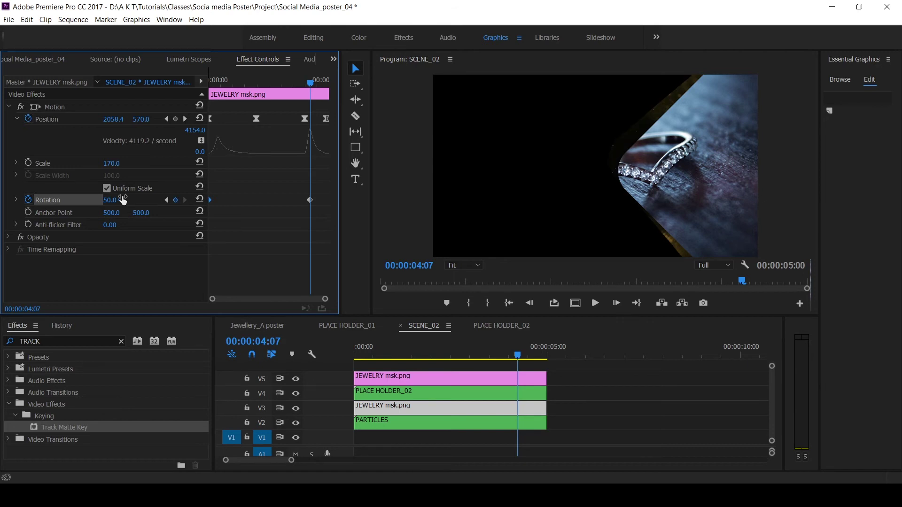
# Step: Apply Ease In to the V3 mask's last rotation keyframe and Ease Out to its first
pyautogui.rightClick(312, 198)
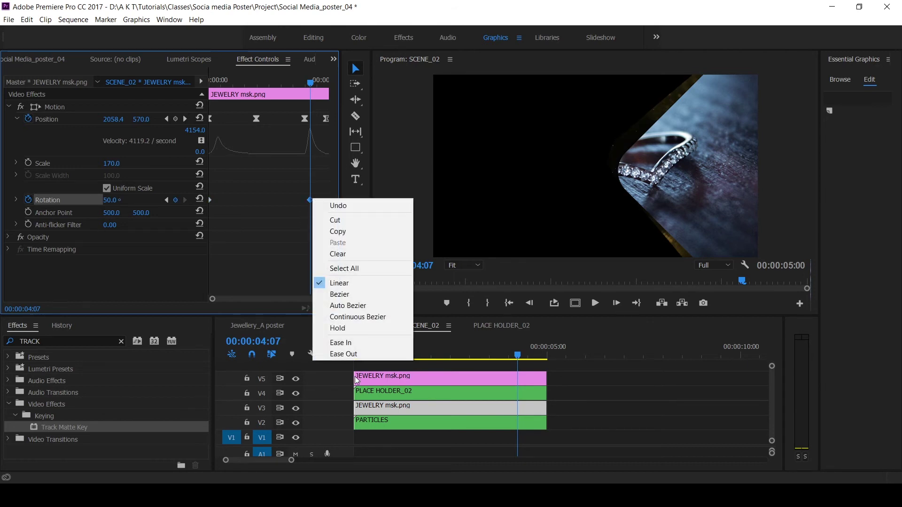
pyautogui.click(329, 345)
pyautogui.rightClick(211, 203)
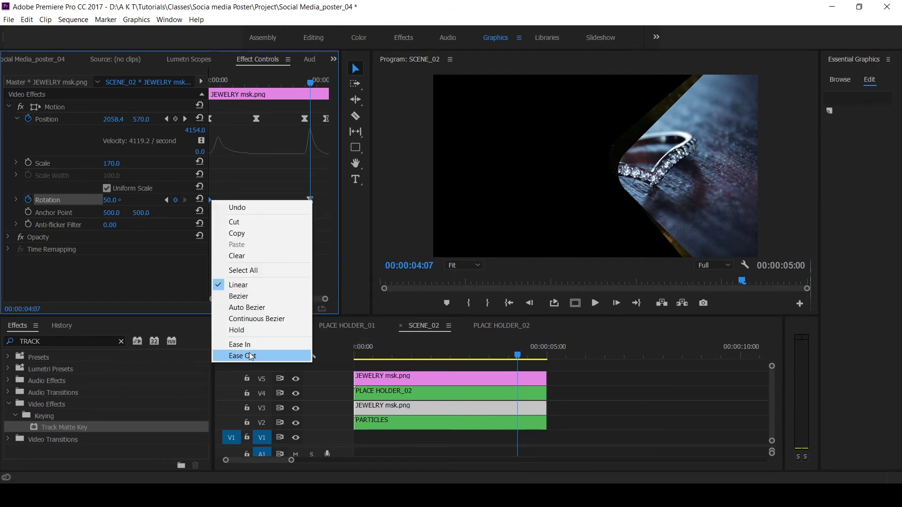
pyautogui.click(235, 356)
# Step: Play the scene transition in the Jewellery_A poster sequence and examine the frame at 00:00:04:29 full screen
pyautogui.moveTo(518, 356); pyautogui.dragTo(427, 355)
pyautogui.click(263, 325)
pyautogui.click(407, 358)
pyautogui.press('space')
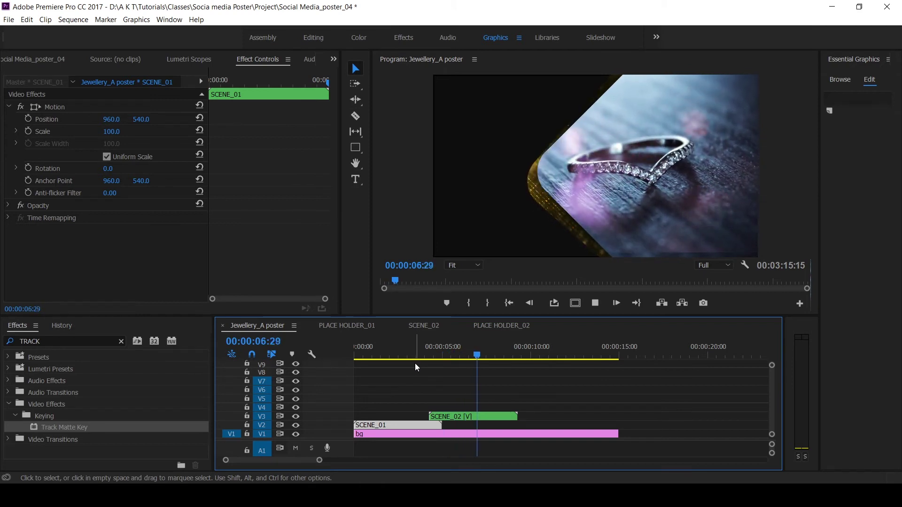
pyautogui.click(443, 358)
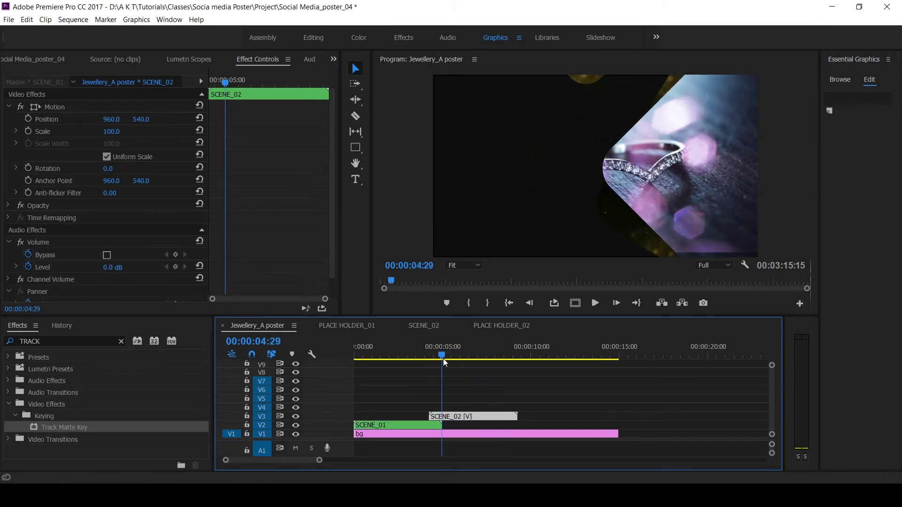
pyautogui.click(595, 87)
pyautogui.hotkey('ctrl', '`')
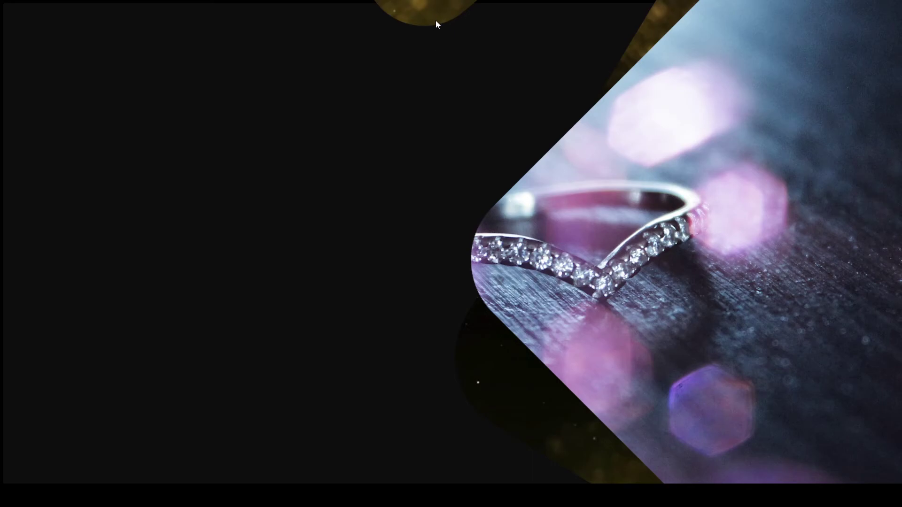
pyautogui.hotkey('ctrl', '`')
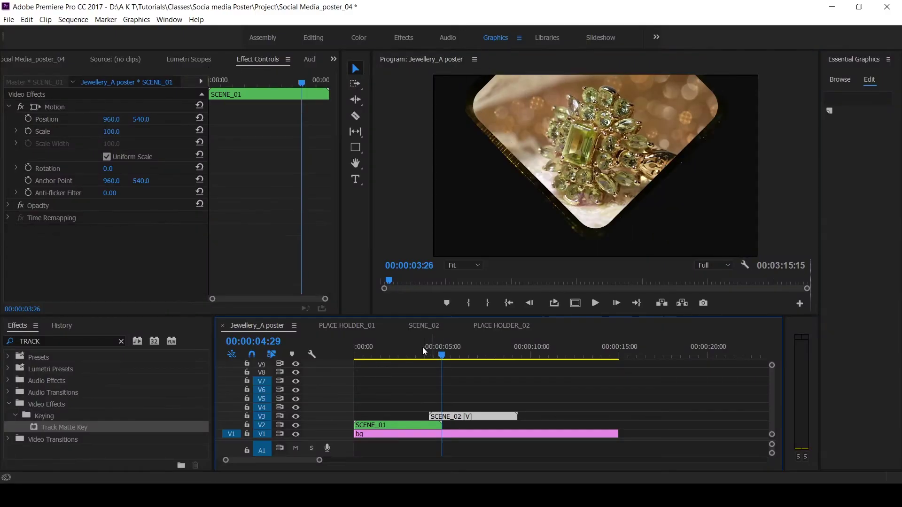
# Step: In SCENE_01, set the V3 mask's position keyframe at 00:00:04:20 to 960, -792 and replay the Jewellery_A poster sequence
pyautogui.moveTo(422, 348)
pyautogui.mouseDown()
pyautogui.moveTo(434, 348)
pyautogui.moveTo(406, 348)
pyautogui.mouseUp()
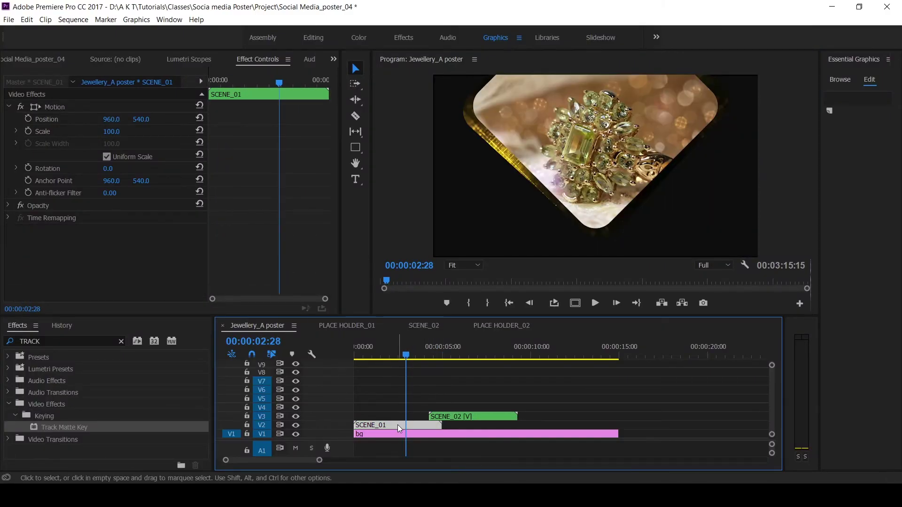
pyautogui.doubleClick(398, 425)
pyautogui.click(473, 362)
pyautogui.click(467, 394)
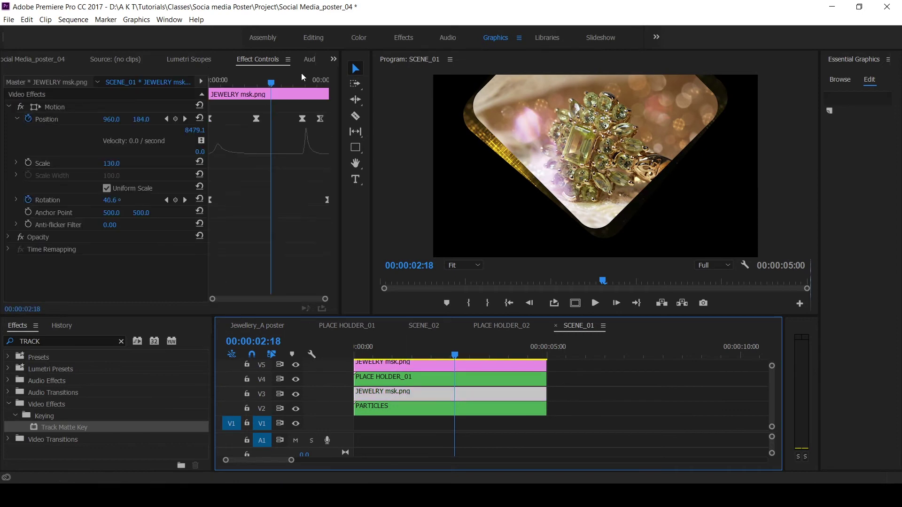
pyautogui.click(186, 118)
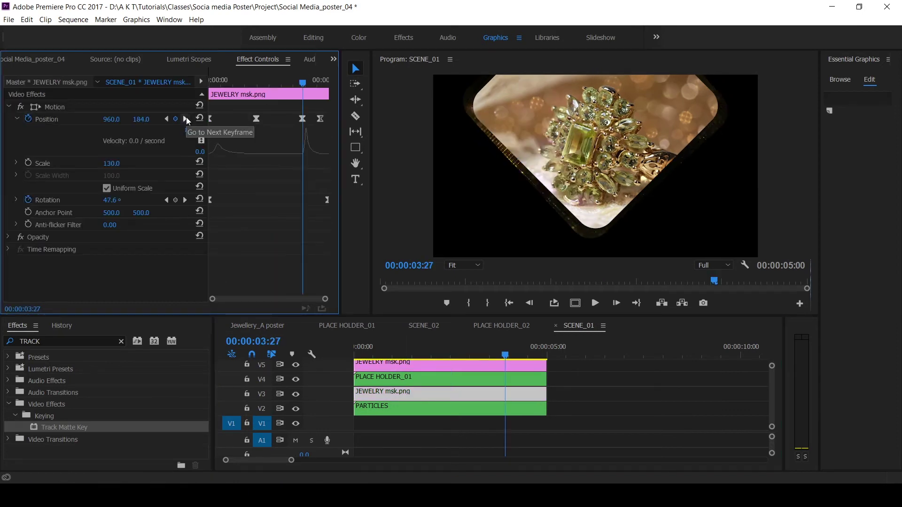
pyautogui.click(167, 119)
pyautogui.click(167, 119)
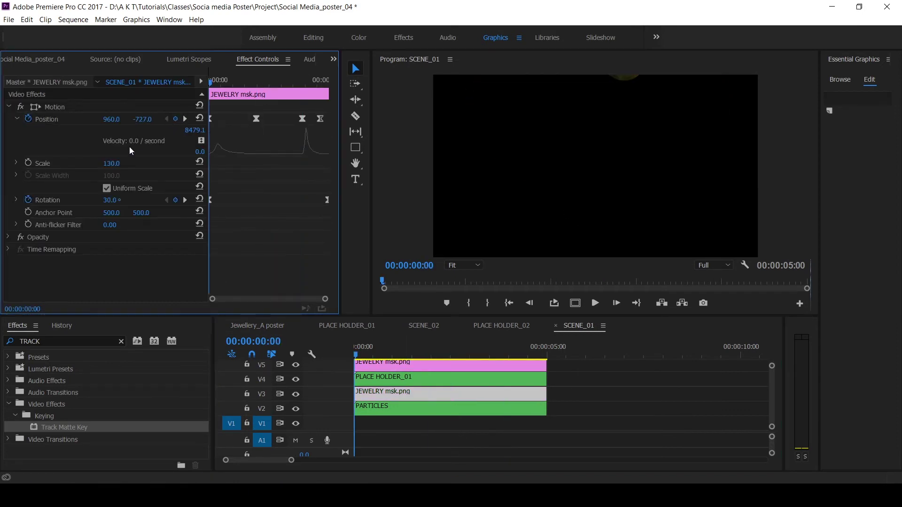
pyautogui.click(185, 118)
pyautogui.click(185, 119)
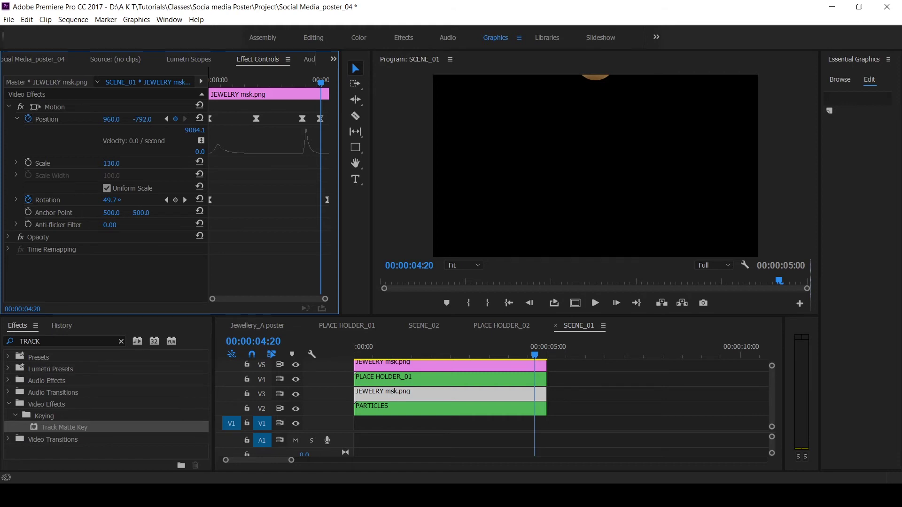
pyautogui.click(257, 325)
pyautogui.press('space')
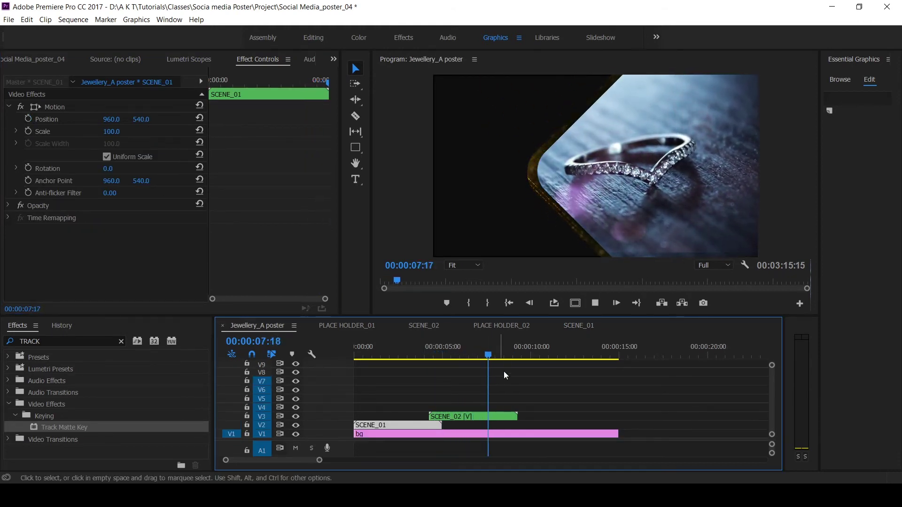
# Step: Duplicate the SCENE_01 sequence in the project and rename the copy SCENE_03
pyautogui.rightClick(372, 426)
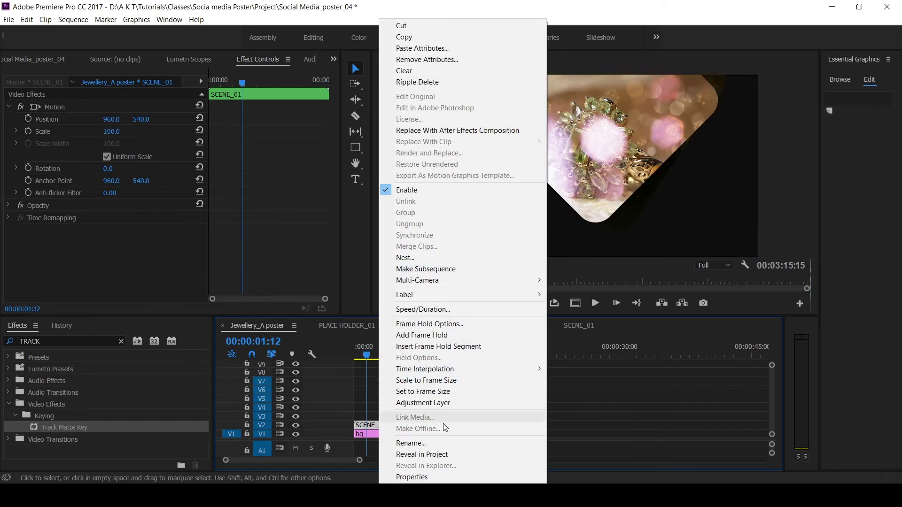
pyautogui.click(431, 454)
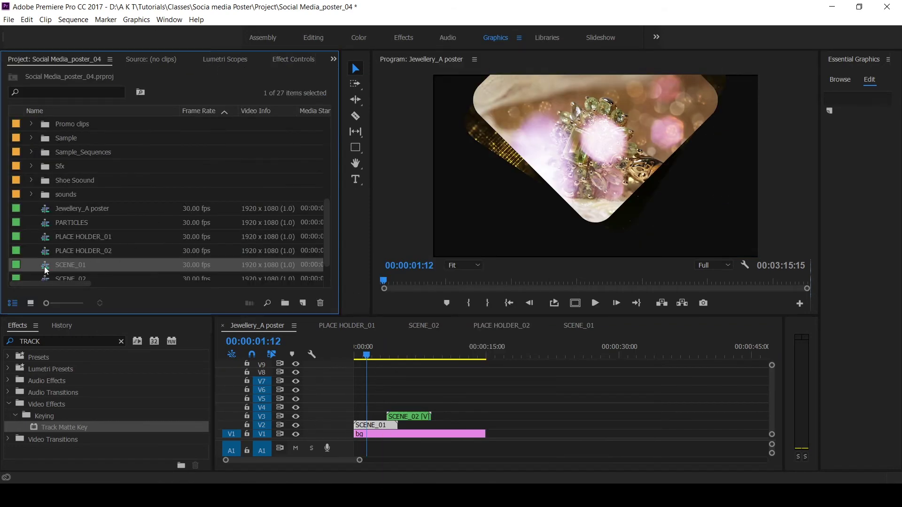
pyautogui.rightClick(46, 269)
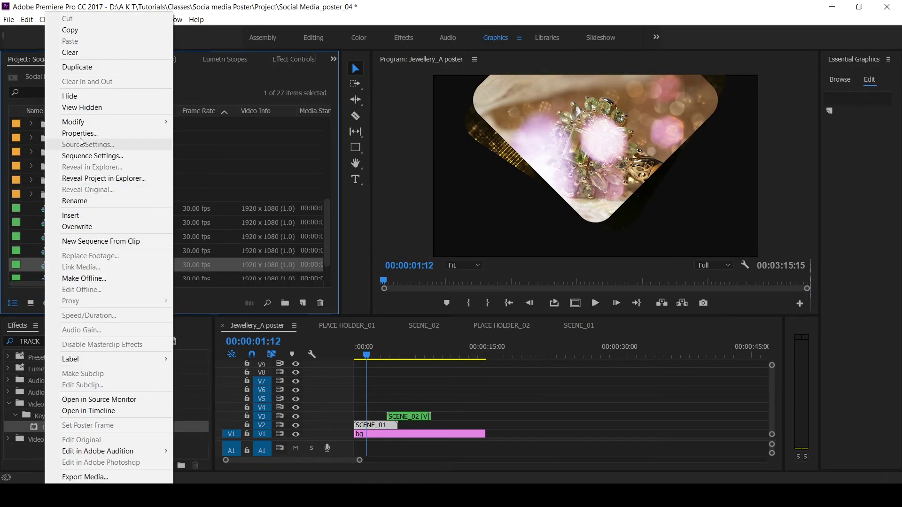
pyautogui.click(87, 71)
pyautogui.click(89, 265)
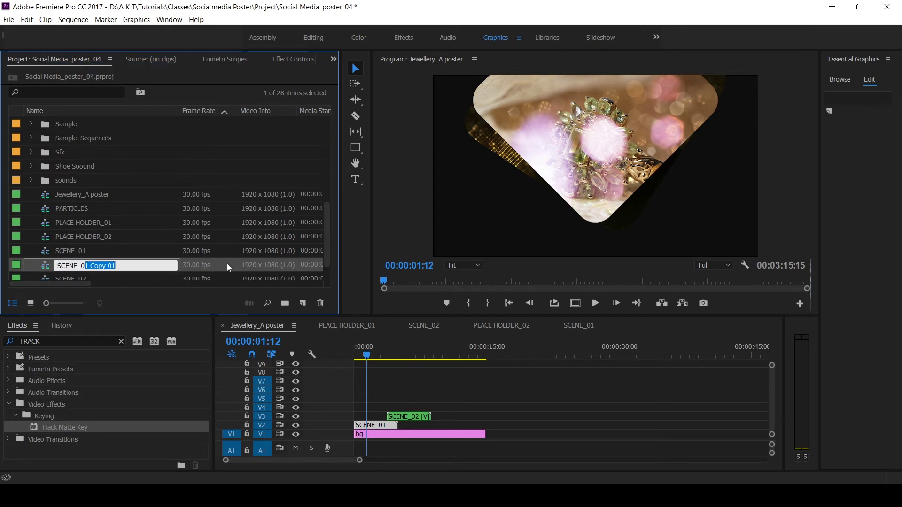
pyautogui.write('3')
pyautogui.press('Return')
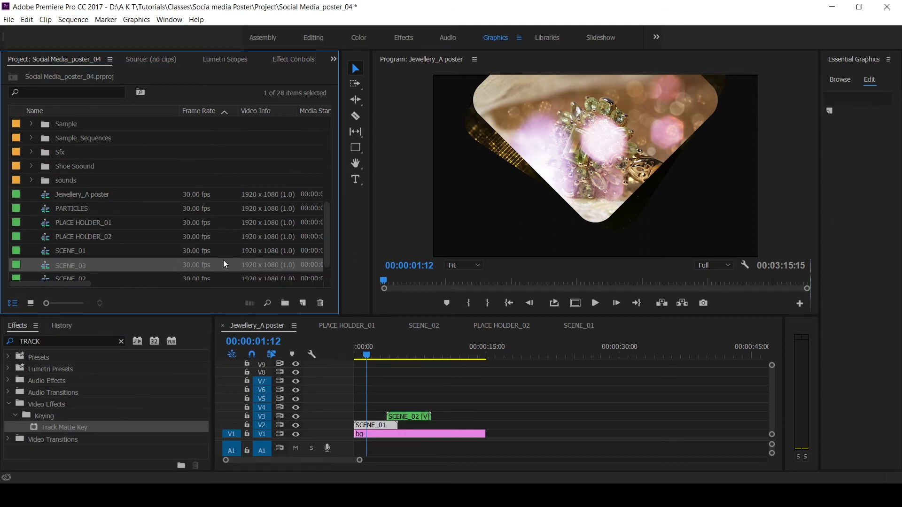
# Step: Place SCENE_03 on V4 of the Jewellery_A poster sequence, overlapping the end of SCENE_02, and play the transition
pyautogui.moveTo(41, 266); pyautogui.dragTo(425, 357)
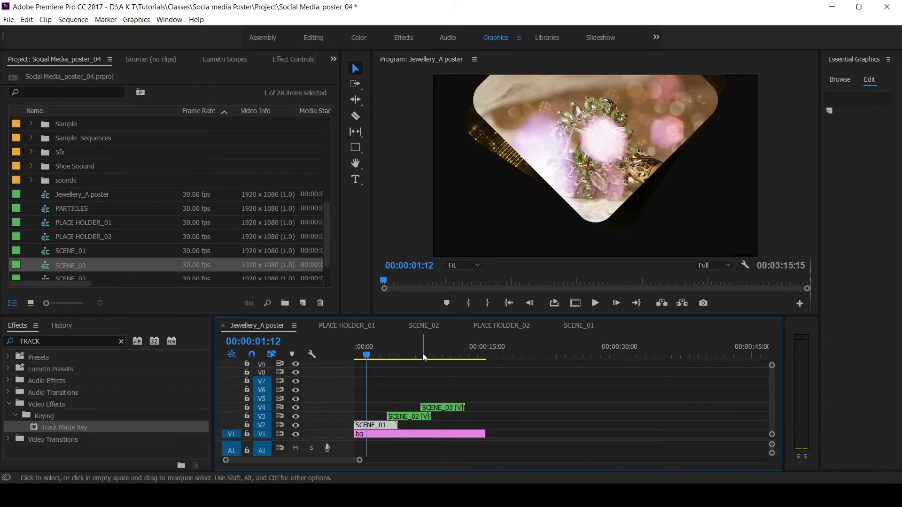
pyautogui.click(424, 356)
pyautogui.press('=')
pyautogui.press('=')
pyautogui.moveTo(549, 356); pyautogui.dragTo(576, 356)
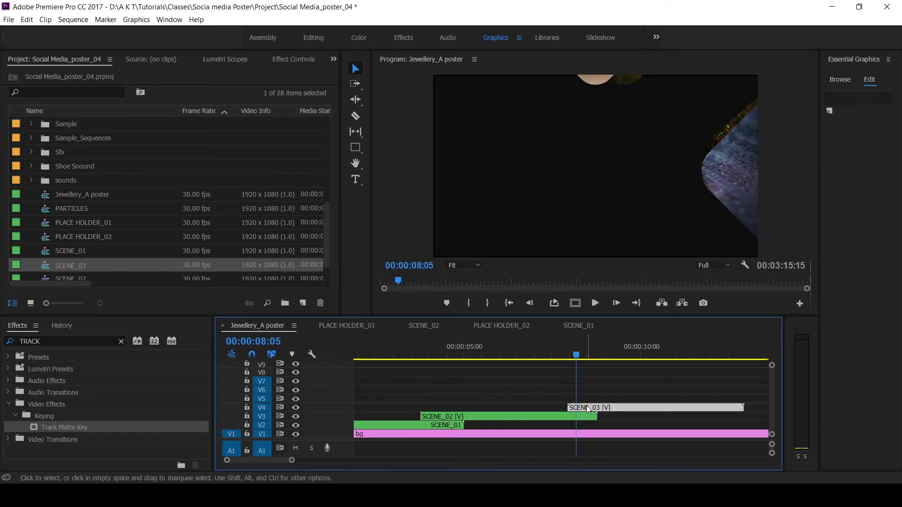
pyautogui.moveTo(588, 409); pyautogui.dragTo(578, 409)
pyautogui.click(551, 357)
pyautogui.press('space')
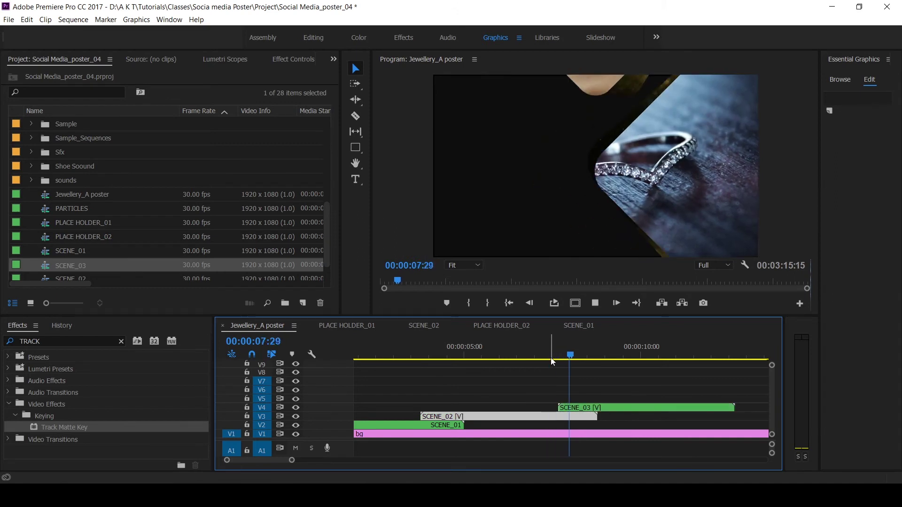
pyautogui.press('space')
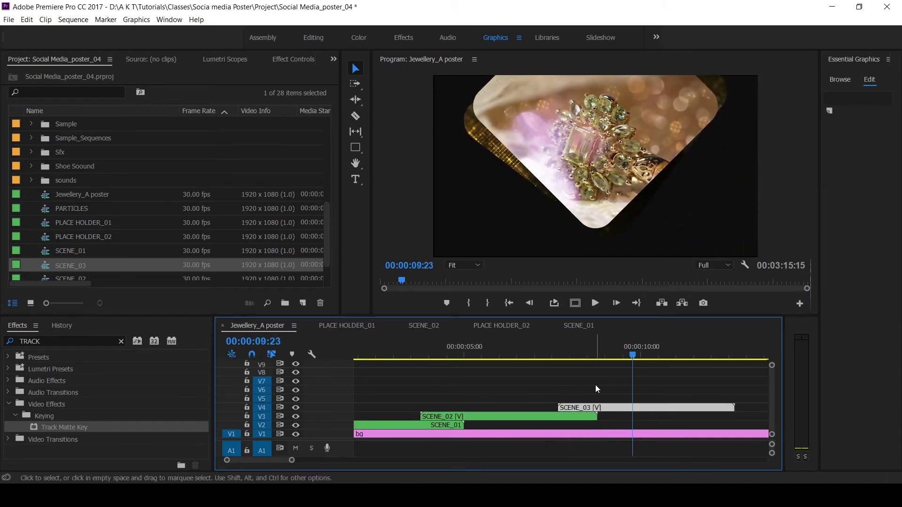
pyautogui.press('-')
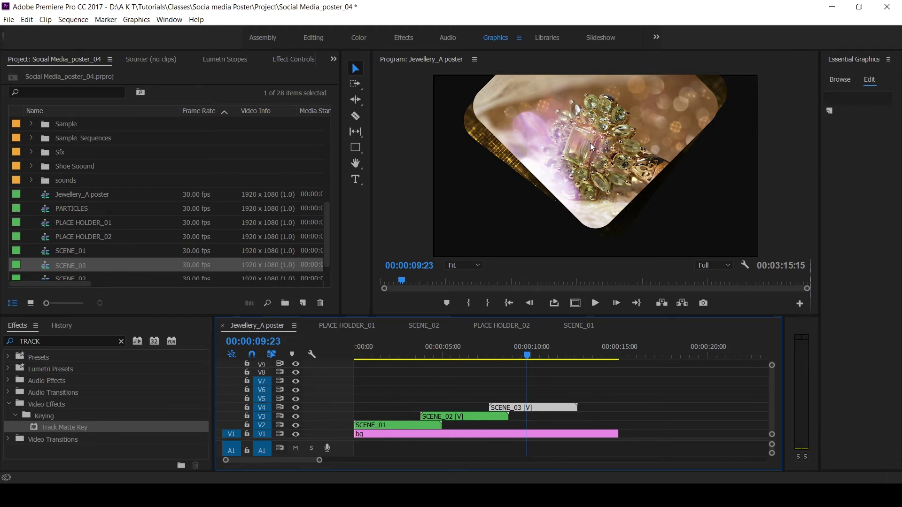
# Step: Open SCENE_03, locate its PLACE HOLDER_01 sequence in the project, and duplicate it as PLACE HOLDER_03
pyautogui.doubleClick(548, 407)
pyautogui.click(392, 382)
pyautogui.rightClick(399, 379)
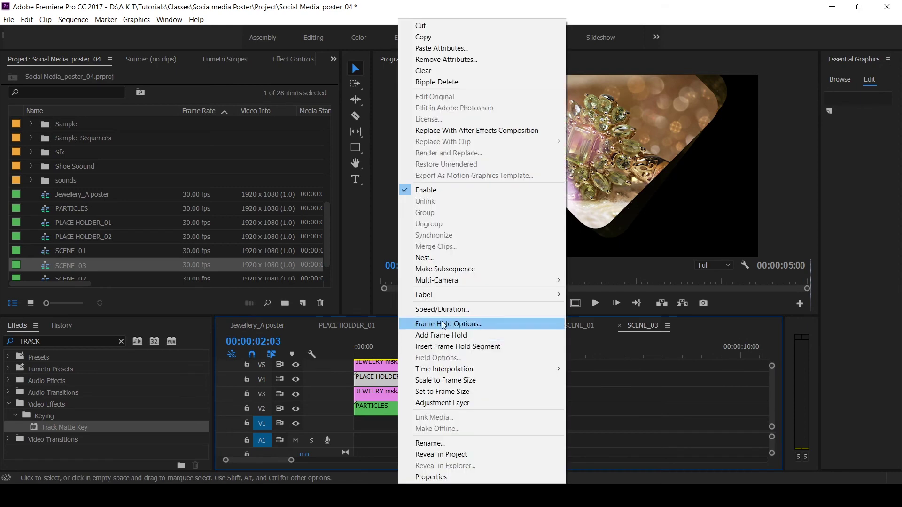
pyautogui.click(452, 456)
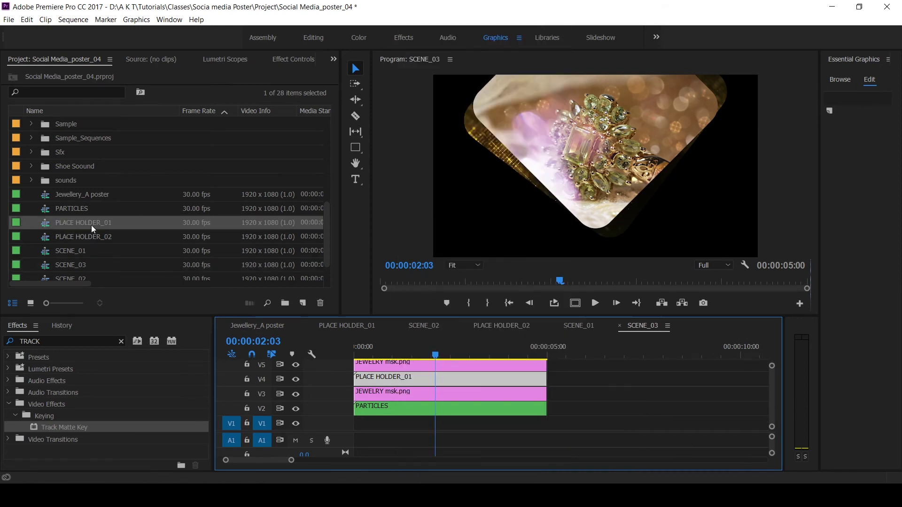
pyautogui.rightClick(54, 230)
pyautogui.click(87, 68)
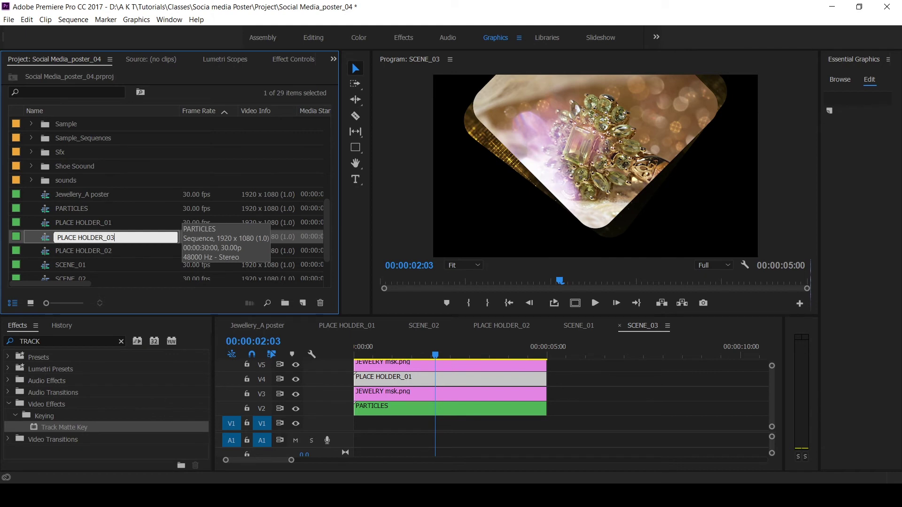
pyautogui.press('Return')
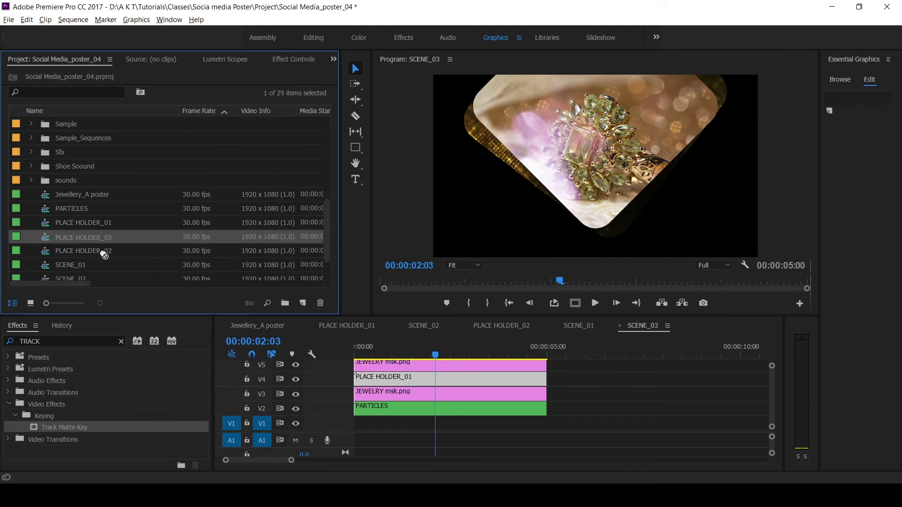
# Step: Replace the PLACE HOLDER_01 clip on V4 of SCENE_03 with PLACE HOLDER_03
pyautogui.moveTo(104, 254); pyautogui.dragTo(392, 378)
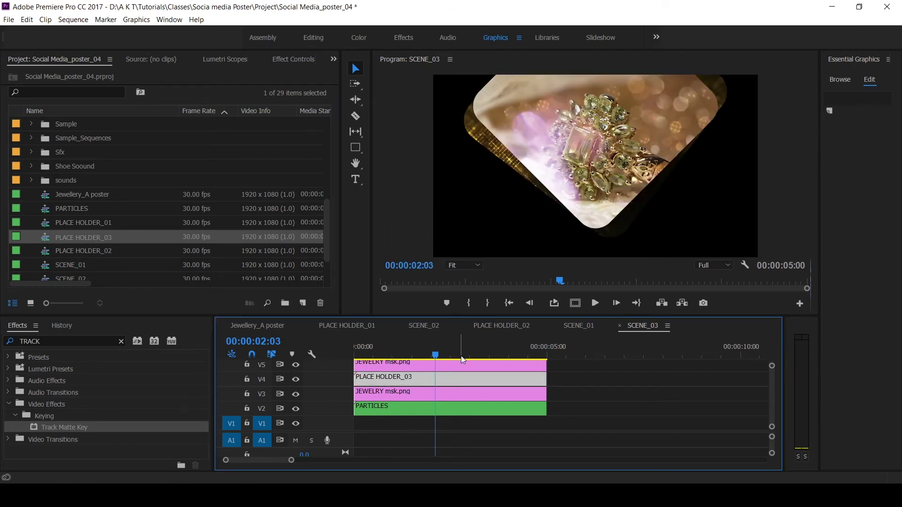
pyautogui.press('Right')
pyautogui.press('Right')
pyautogui.press('Right')
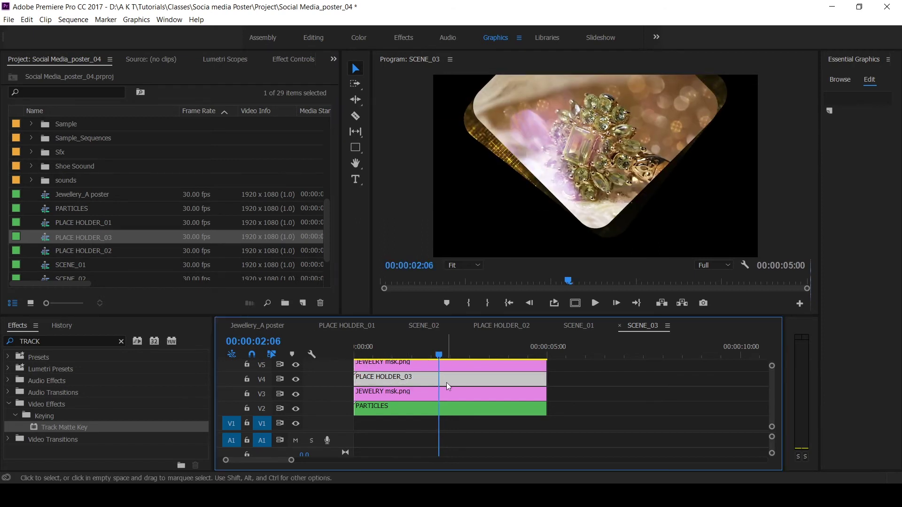
# Step: In PLACE HOLDER_03, replace the V1 photo with the dark-background ring image Y_bxfTa_iUA-unsplash from the Jewellery_A poster bin
pyautogui.doubleClick(440, 376)
pyautogui.scroll(2, 81, 180)
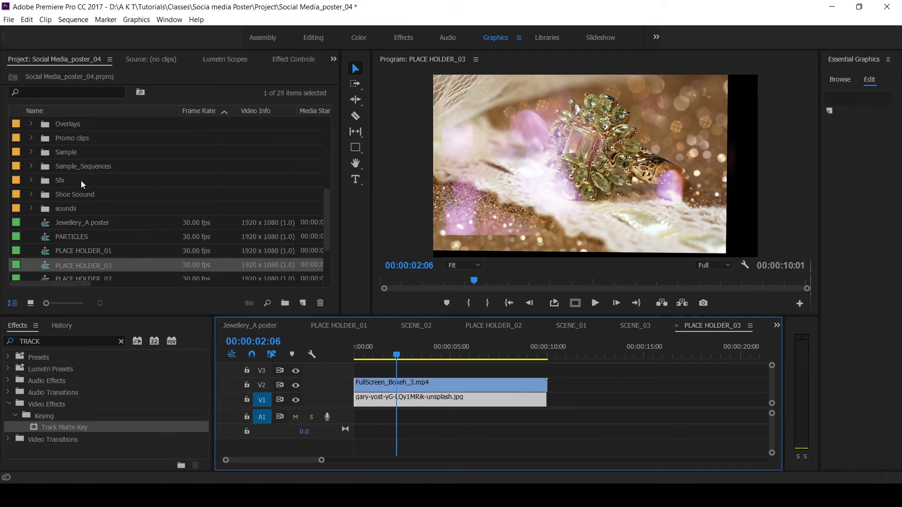
pyautogui.scroll(5, 81, 180)
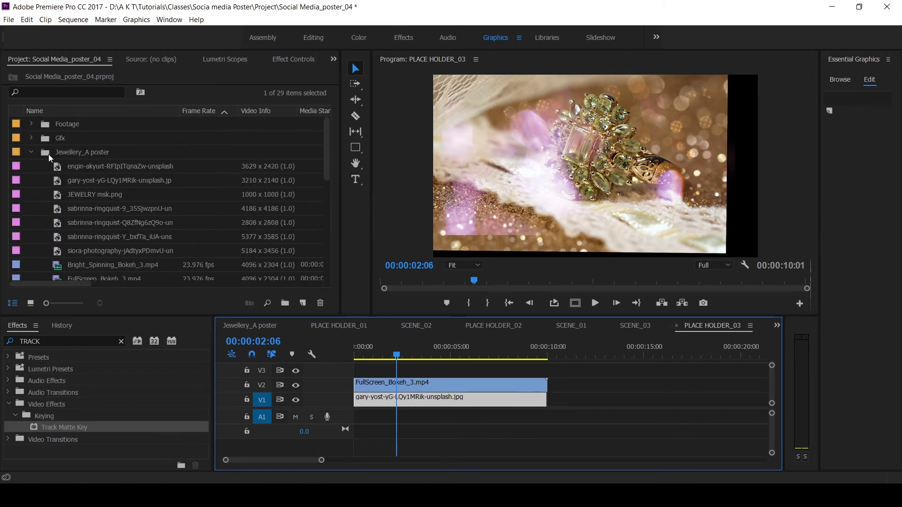
pyautogui.doubleClick(49, 155)
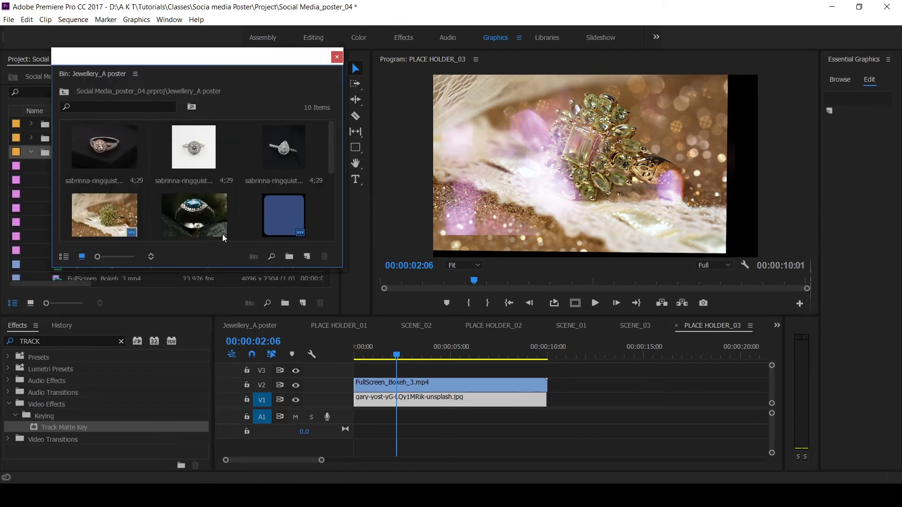
pyautogui.click(126, 173)
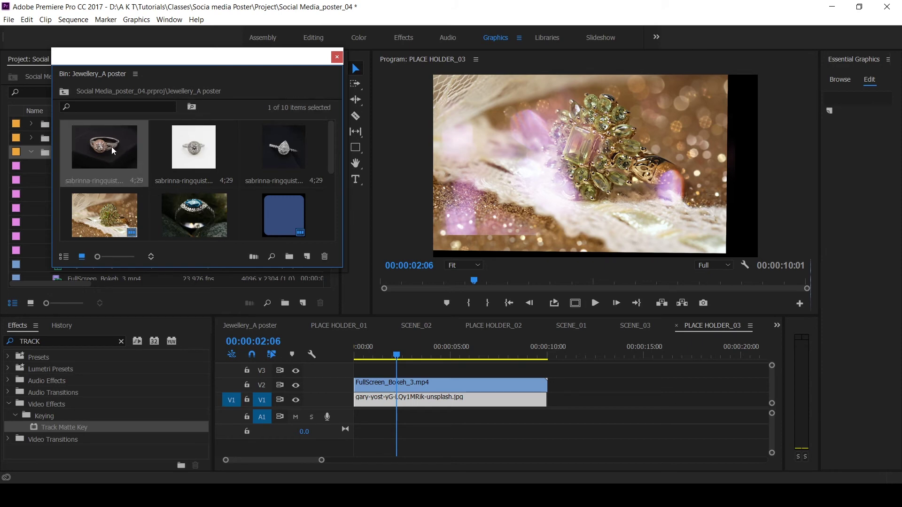
pyautogui.moveTo(111, 145); pyautogui.dragTo(405, 400)
pyautogui.moveTo(398, 357); pyautogui.dragTo(411, 357)
pyautogui.click(337, 57)
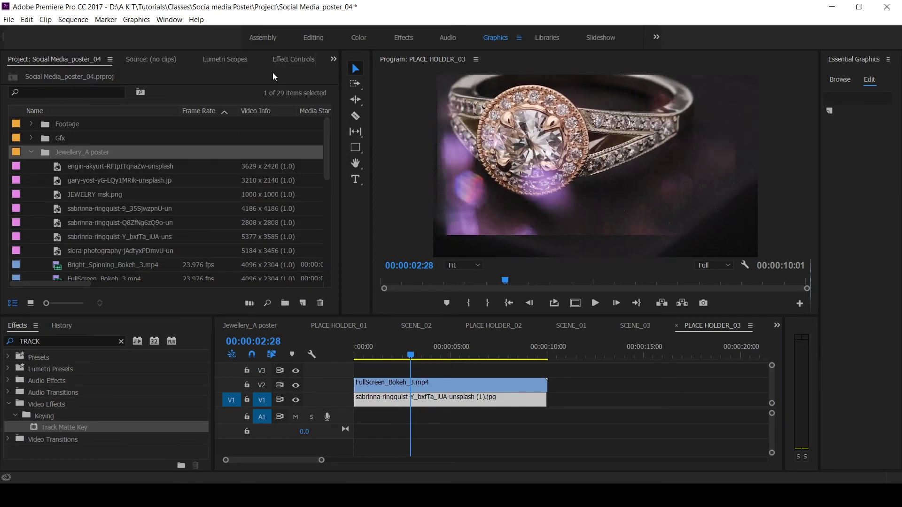
# Step: Reframe the ring photo at position 1022, 457, adjusting its opening scale and setting its scale keyframe at 00:00:05:00 to 45
pyautogui.click(295, 60)
pyautogui.click(166, 131)
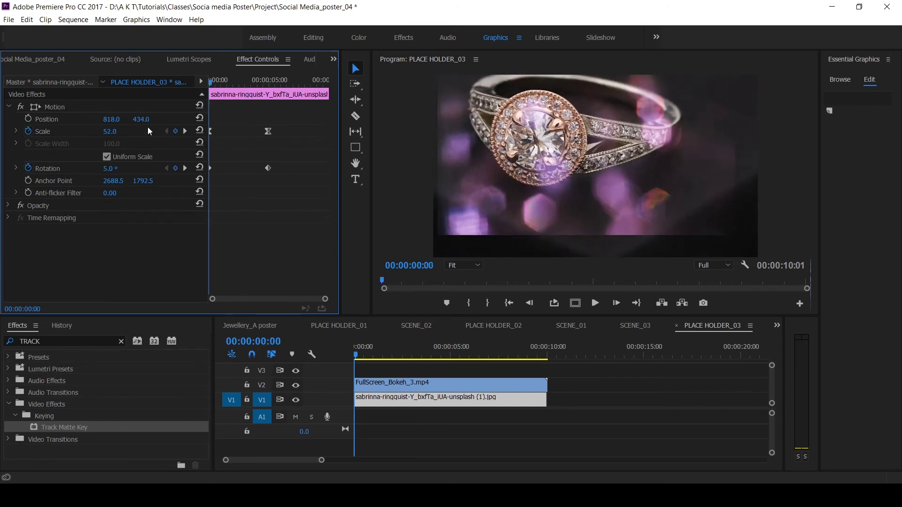
pyautogui.moveTo(108, 133); pyautogui.dragTo(99, 133)
pyautogui.click(185, 132)
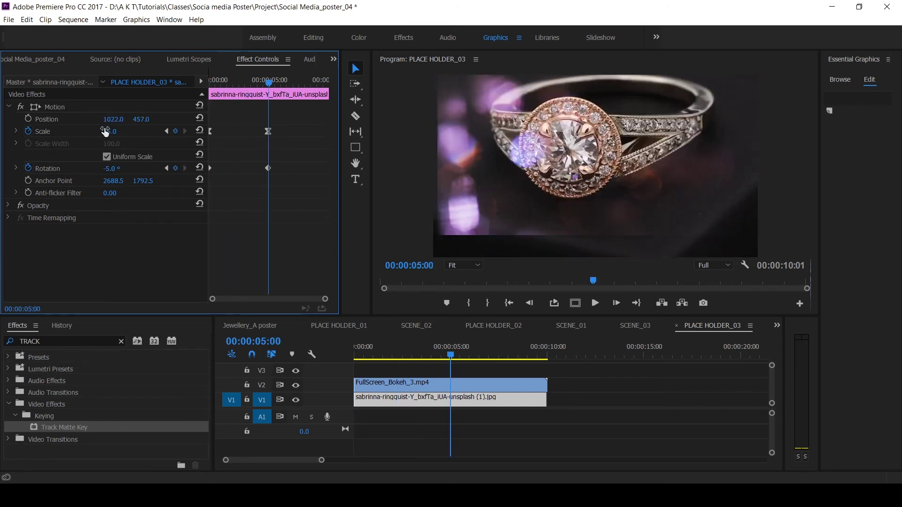
pyautogui.write('45')
pyautogui.press('Return')
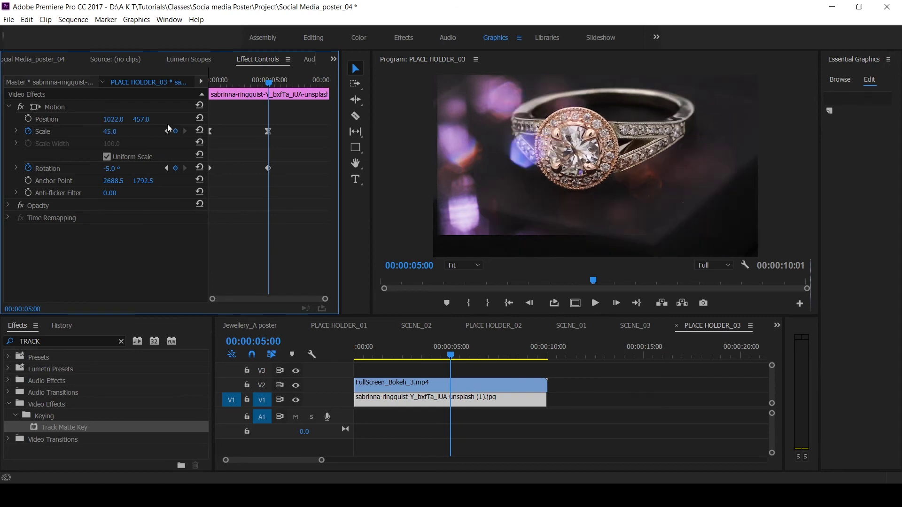
# Step: Play the Jewellery_A poster sequence and examine the ring photo and mask animation in SCENE_03
pyautogui.click(240, 326)
pyautogui.click(495, 349)
pyautogui.press('space')
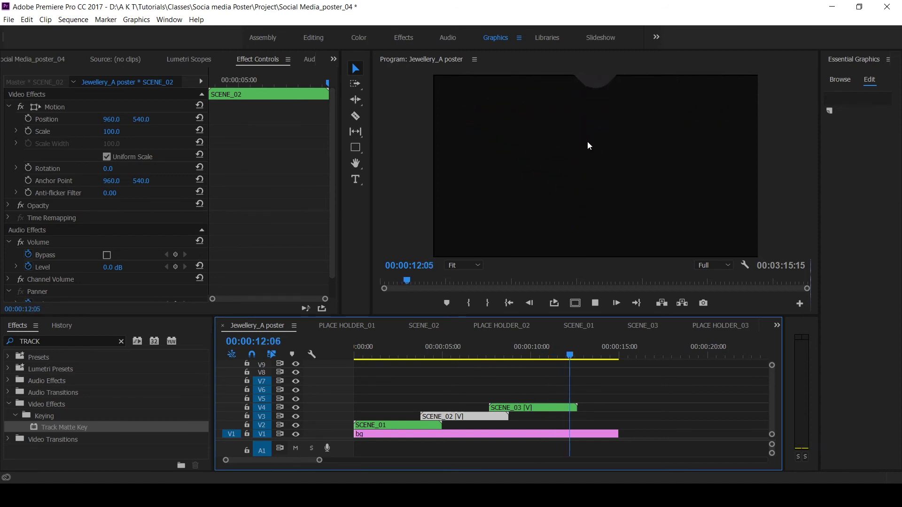
pyautogui.click(479, 363)
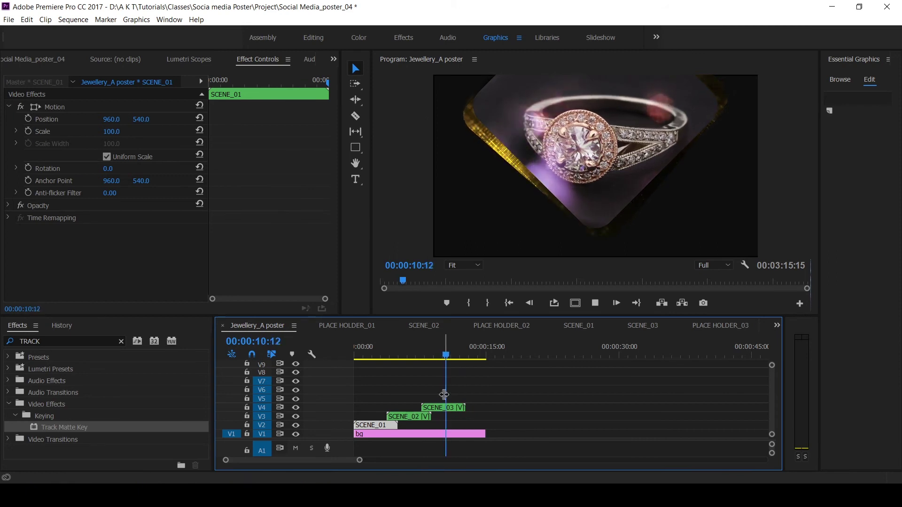
pyautogui.press('space')
# Step: Move the Bright_Spinning_Bokeh_3.mp4 clip from around 00:01:30:00 to the start of the sequence on V6
pyautogui.click(442, 408)
pyautogui.press('-')
pyautogui.press('-')
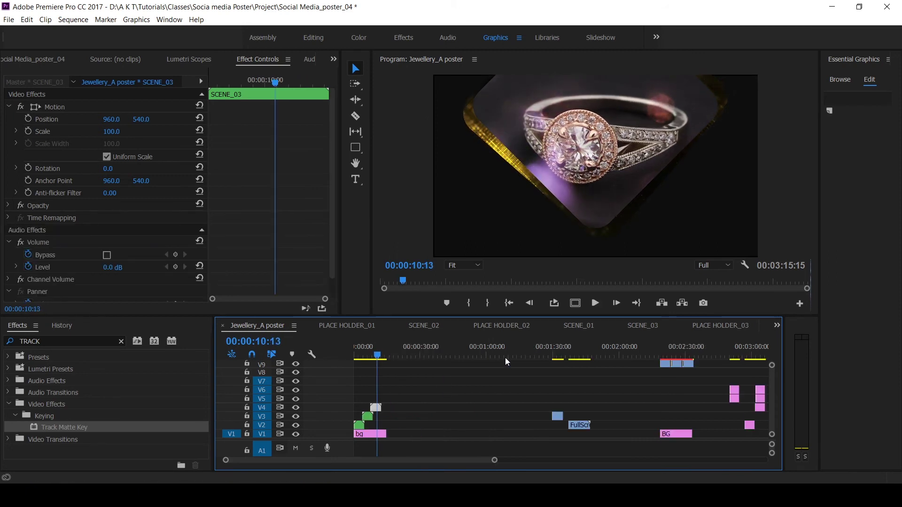
pyautogui.click(578, 425)
pyautogui.click(574, 351)
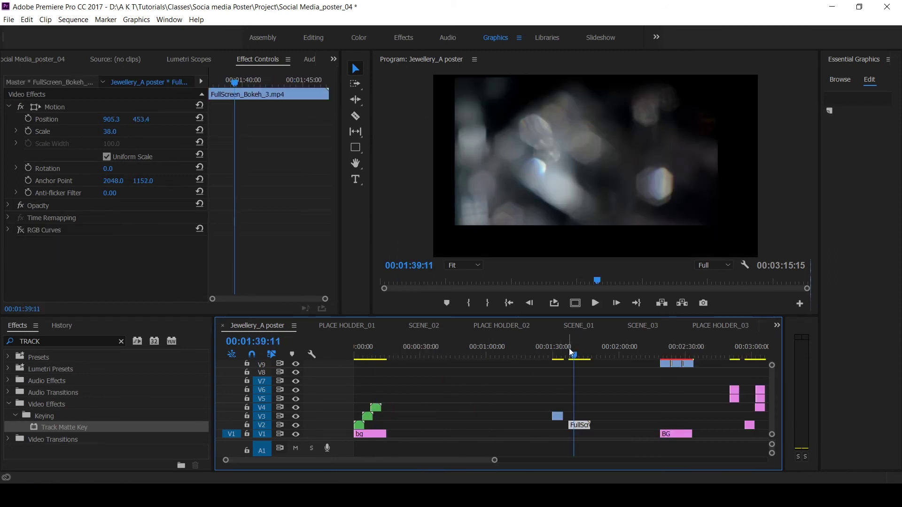
pyautogui.click(554, 352)
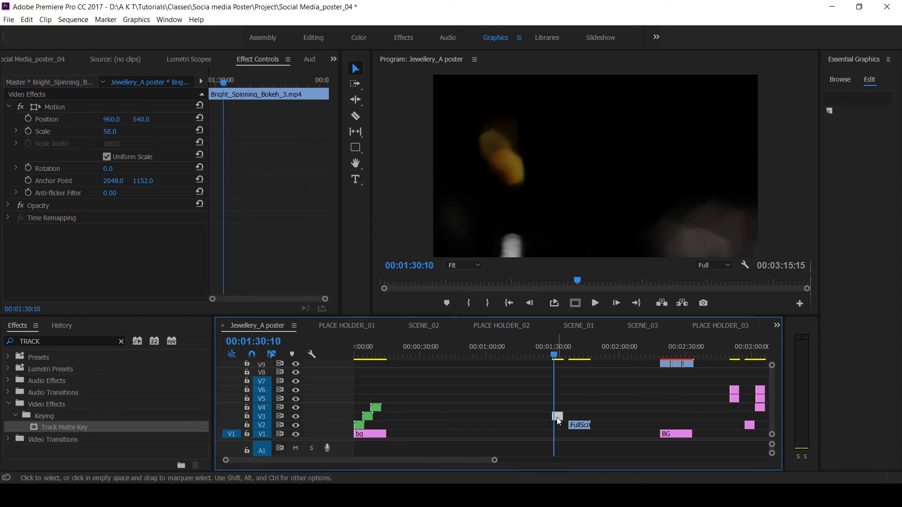
pyautogui.click(557, 416)
pyautogui.moveTo(525, 400); pyautogui.dragTo(377, 398)
pyautogui.moveTo(360, 394); pyautogui.dragTo(360, 394)
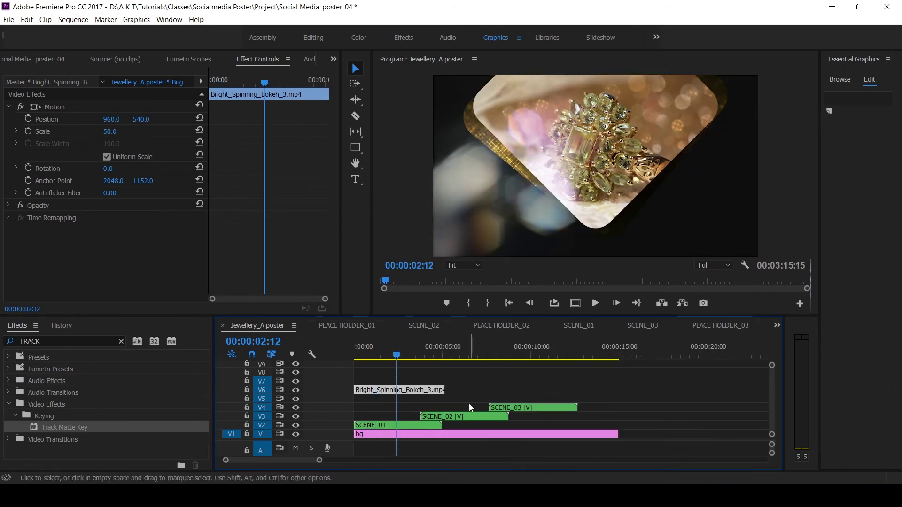
# Step: Compare the bokeh clip's look by switching its blend mode to Normal and back to Screen
pyautogui.moveTo(405, 348); pyautogui.dragTo(383, 357)
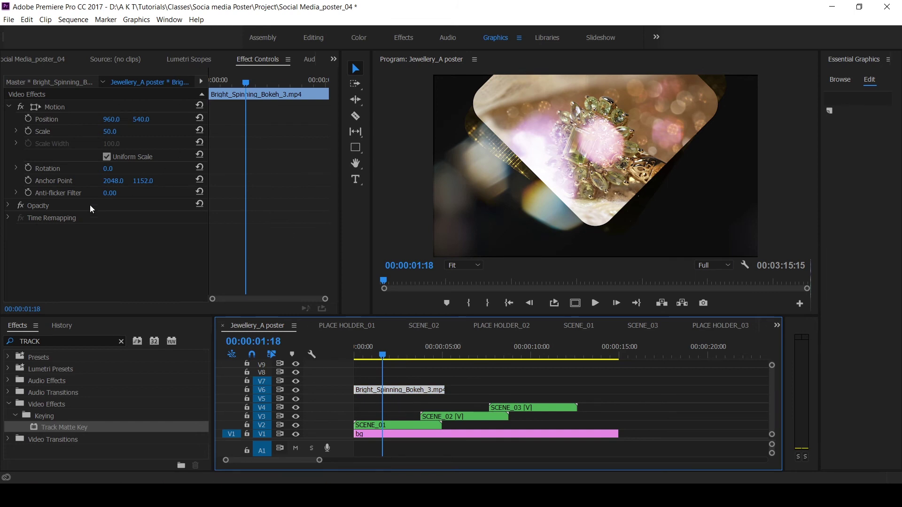
pyautogui.click(6, 210)
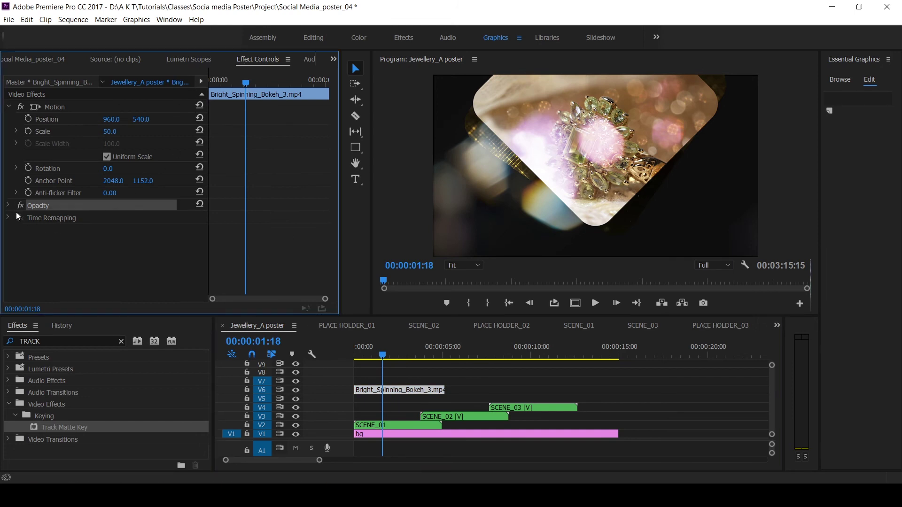
pyautogui.click(8, 206)
pyautogui.click(129, 244)
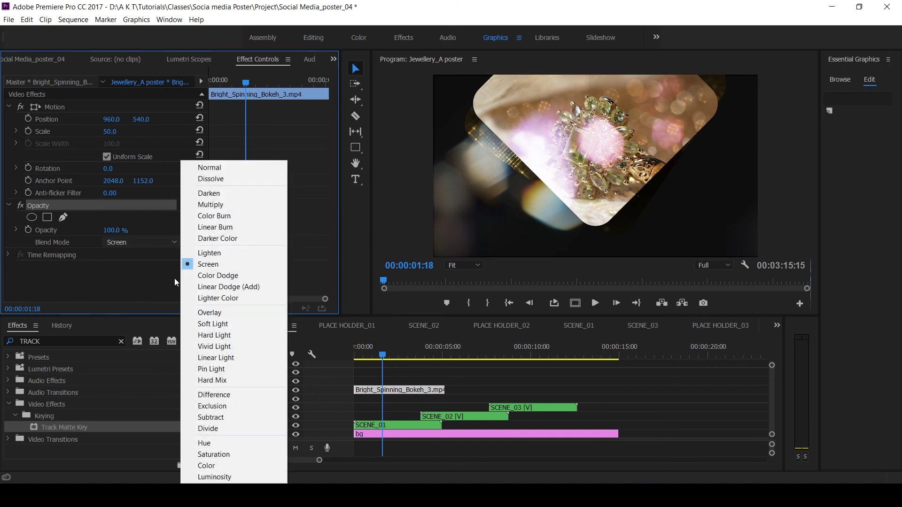
pyautogui.click(214, 168)
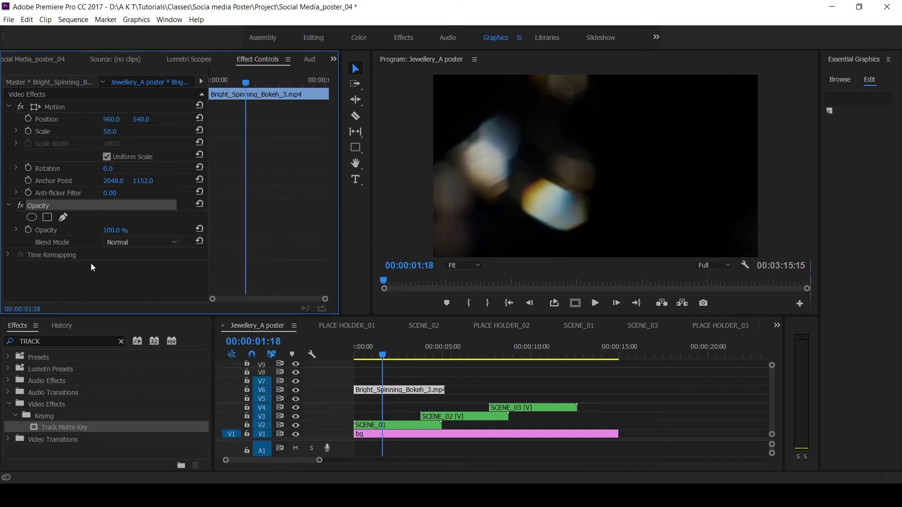
pyautogui.click(147, 245)
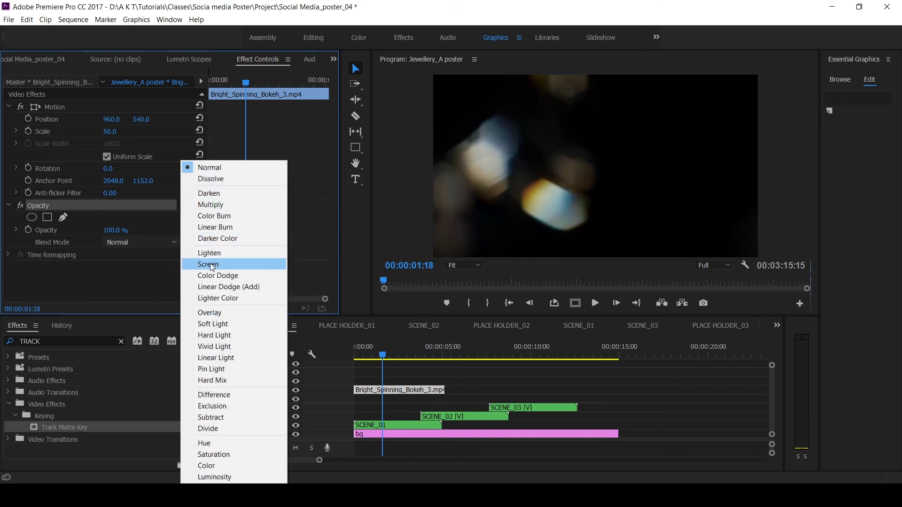
pyautogui.click(226, 264)
# Step: Duplicate the Bright_Spinning_Bokeh_3.mp4 clip twice, end to end on V6, to cover the sequence up to about 00:00:15:00
pyautogui.moveTo(386, 359); pyautogui.dragTo(432, 362)
pyautogui.moveTo(407, 394); pyautogui.dragTo(553, 395)
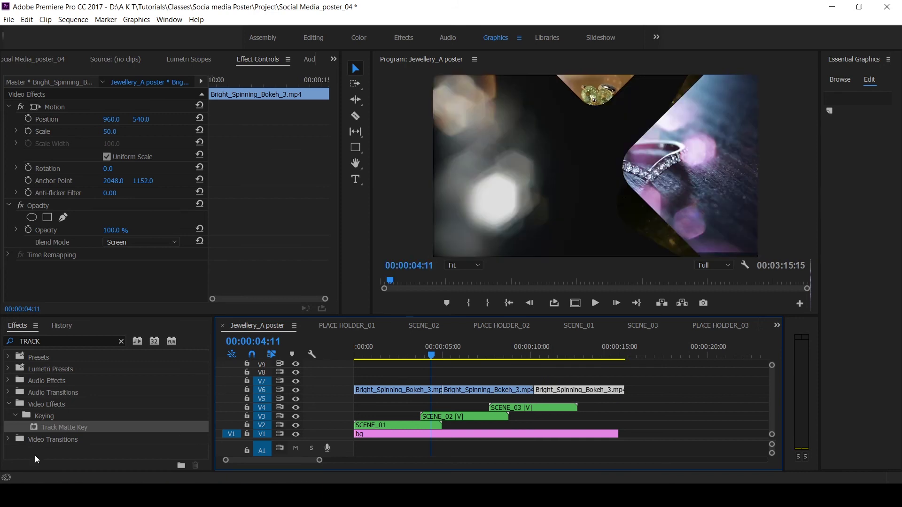
# Step: Apply the Cross Dissolve transition at both cuts between the three bokeh clips on V6
pyautogui.click(445, 390)
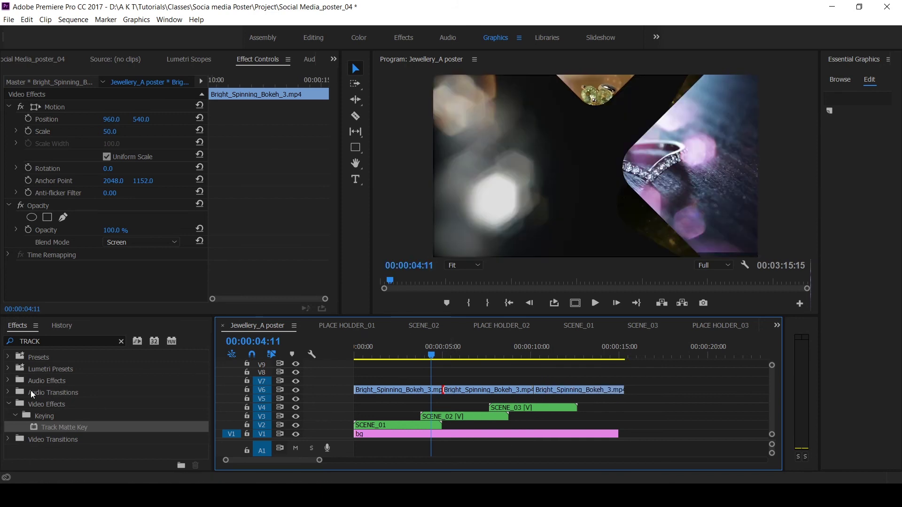
pyautogui.click(61, 341)
pyautogui.write('CROSS')
pyautogui.scroll(-3, 118, 407)
pyautogui.moveTo(66, 416); pyautogui.dragTo(445, 392)
pyautogui.moveTo(66, 416); pyautogui.dragTo(535, 391)
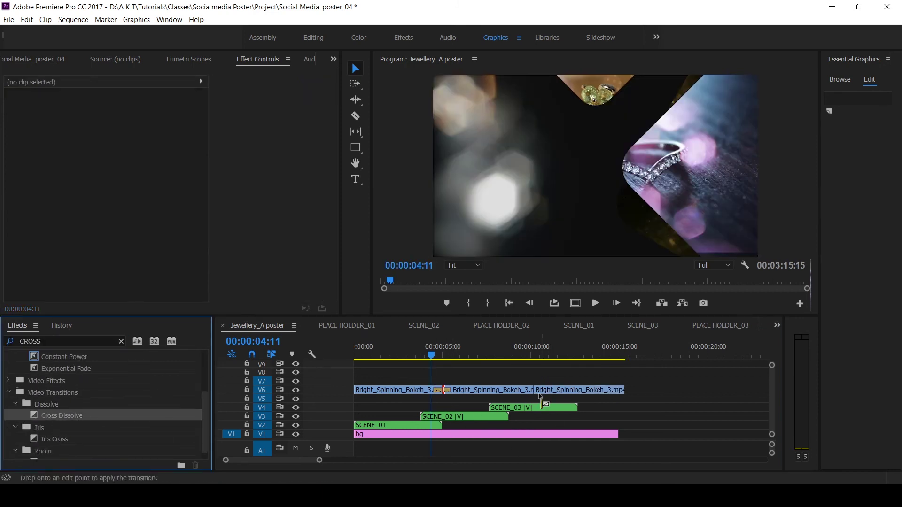
# Step: Play back the Jewellery_A poster sequence and examine the bokeh overlay on the opening scene
pyautogui.click(432, 356)
pyautogui.press('space')
pyautogui.hotkey('ctrl', '`')
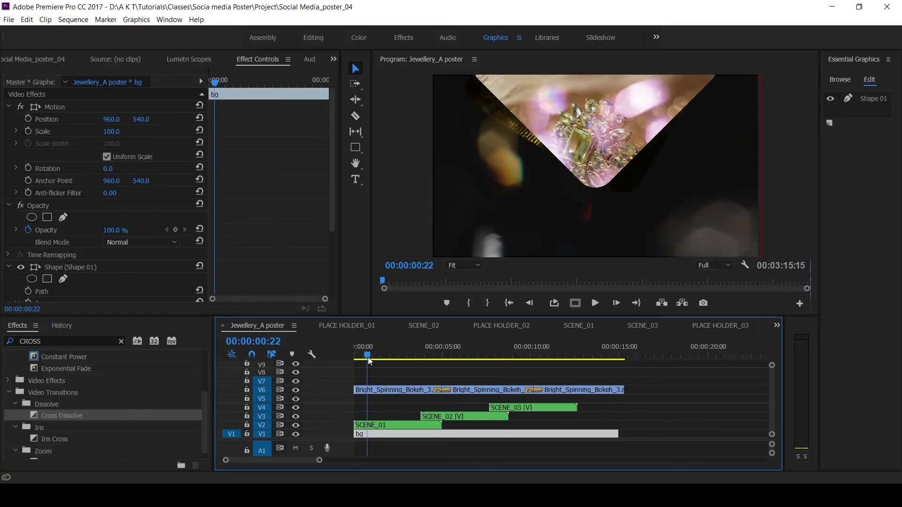
pyautogui.moveTo(383, 362); pyautogui.dragTo(398, 359)
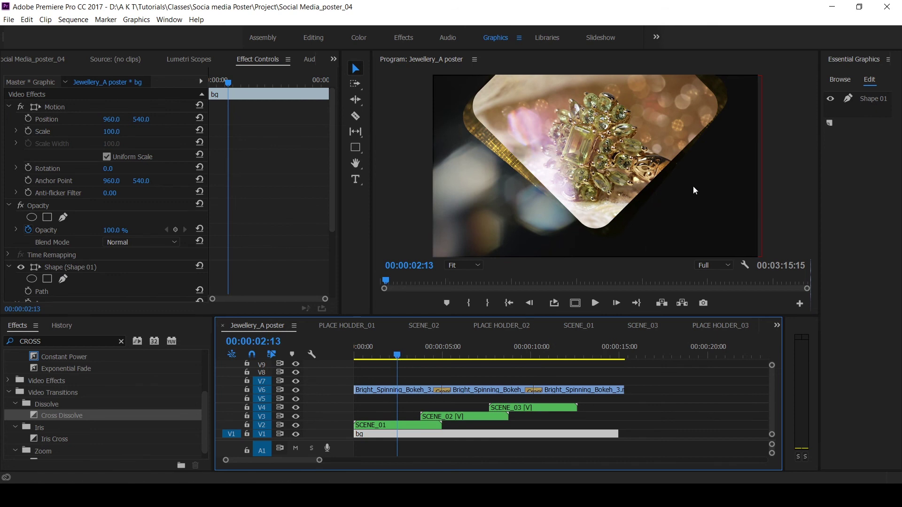
# Step: Move the CARTIER and JEWELRY title clips from around 00:02:50:00 to about 00:00:30:00 in the sequence
pyautogui.press('-')
pyautogui.press('-')
pyautogui.press('-')
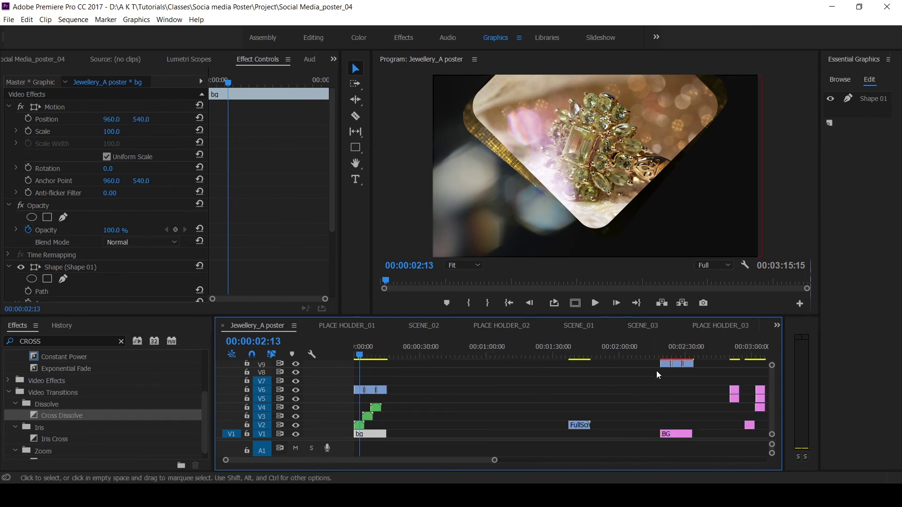
pyautogui.click(731, 356)
pyautogui.moveTo(714, 385); pyautogui.dragTo(739, 403)
pyautogui.moveTo(736, 398); pyautogui.dragTo(421, 407)
# Step: Place the CARTIER title on V7 and the JEWELRY title on V8 above SCENE_01, starting at about 00:00:00:10
pyautogui.click(420, 347)
pyautogui.press('=')
pyautogui.press('=')
pyautogui.press('-')
pyautogui.click(368, 350)
pyautogui.moveTo(488, 404); pyautogui.dragTo(372, 377)
pyautogui.click(368, 347)
pyautogui.press('=')
pyautogui.press('=')
pyautogui.press('=')
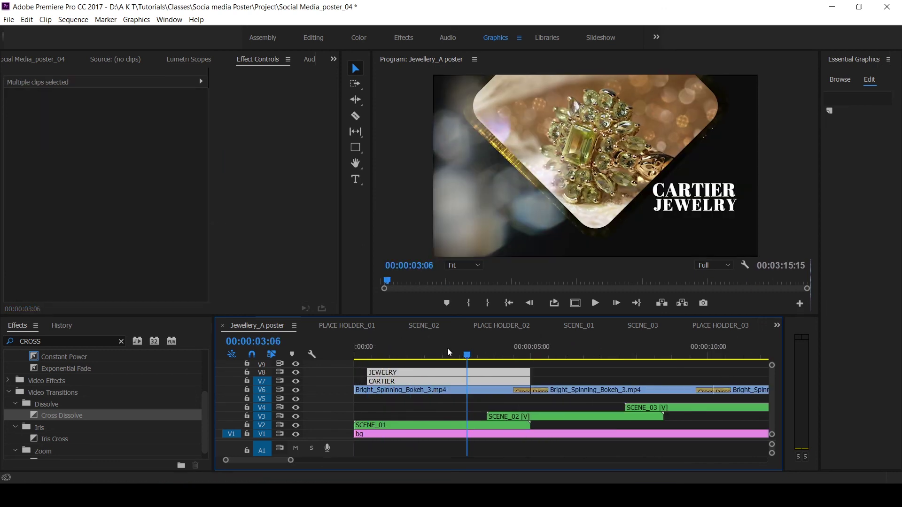
# Step: Play the CARTIER title clip from its start and examine the Position keyframes of its text
pyautogui.click(395, 355)
pyautogui.press('=')
pyautogui.click(423, 382)
pyautogui.press('-')
pyautogui.press('Up')
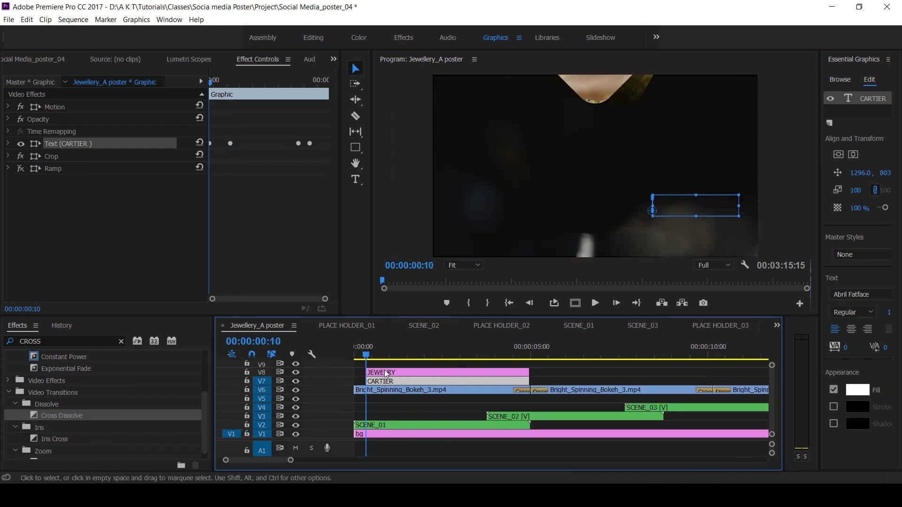
pyautogui.press('space')
pyautogui.click(83, 146)
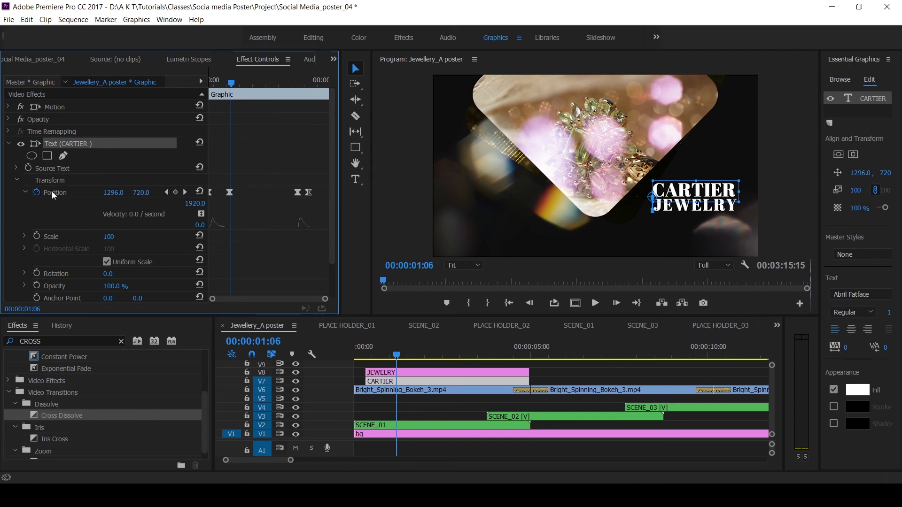
pyautogui.moveTo(235, 81); pyautogui.dragTo(208, 92)
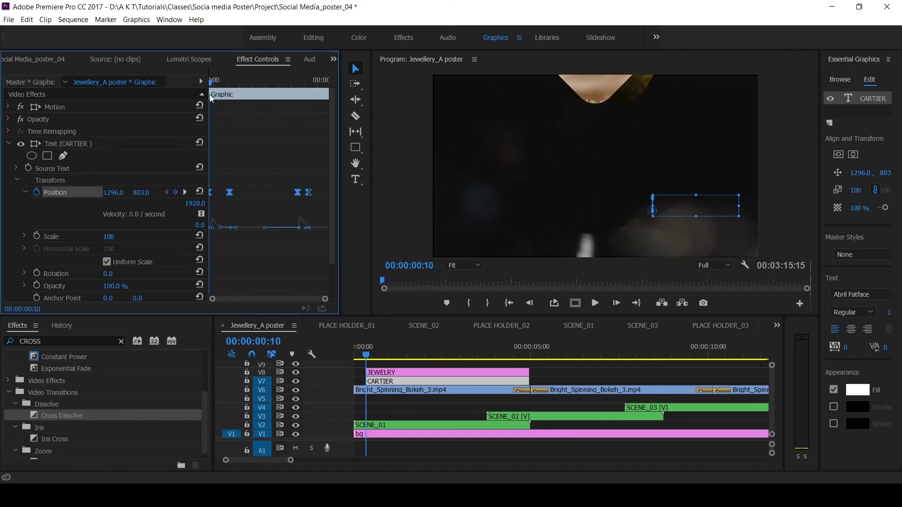